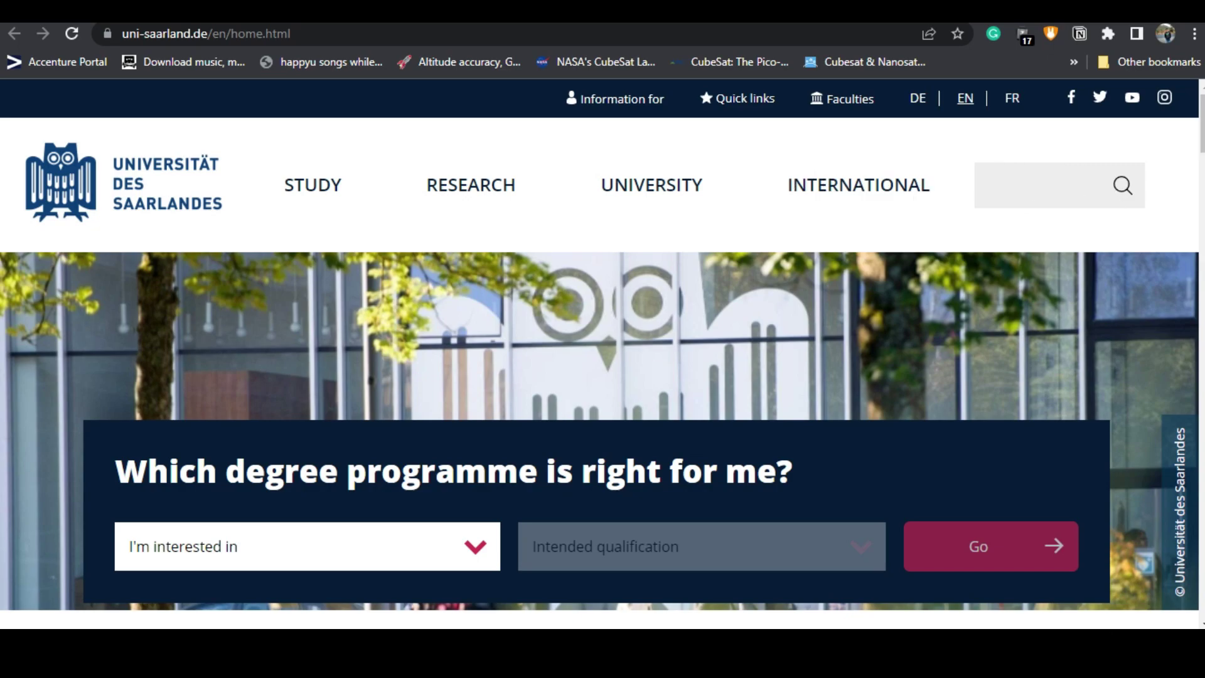
- Look over the study and research sections on the Saarland University home page
scroll(236, 331, down, 7)
scroll(1026, 342, down, 7)
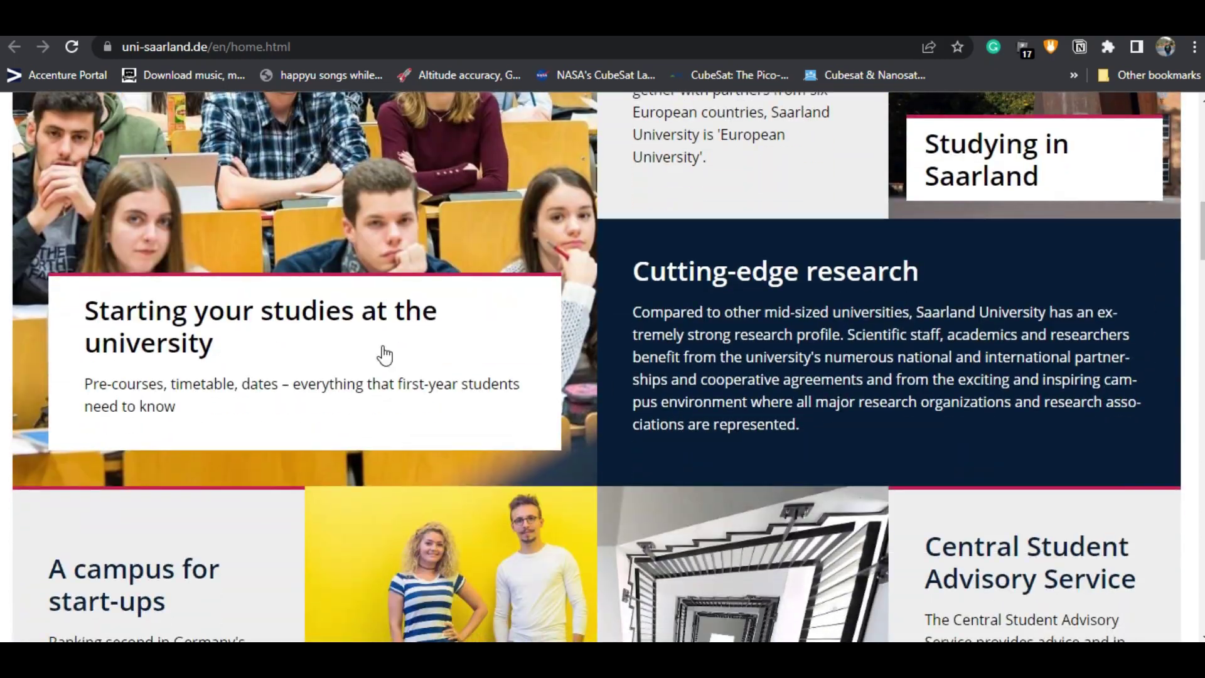
scroll(352, 348, up, 12)
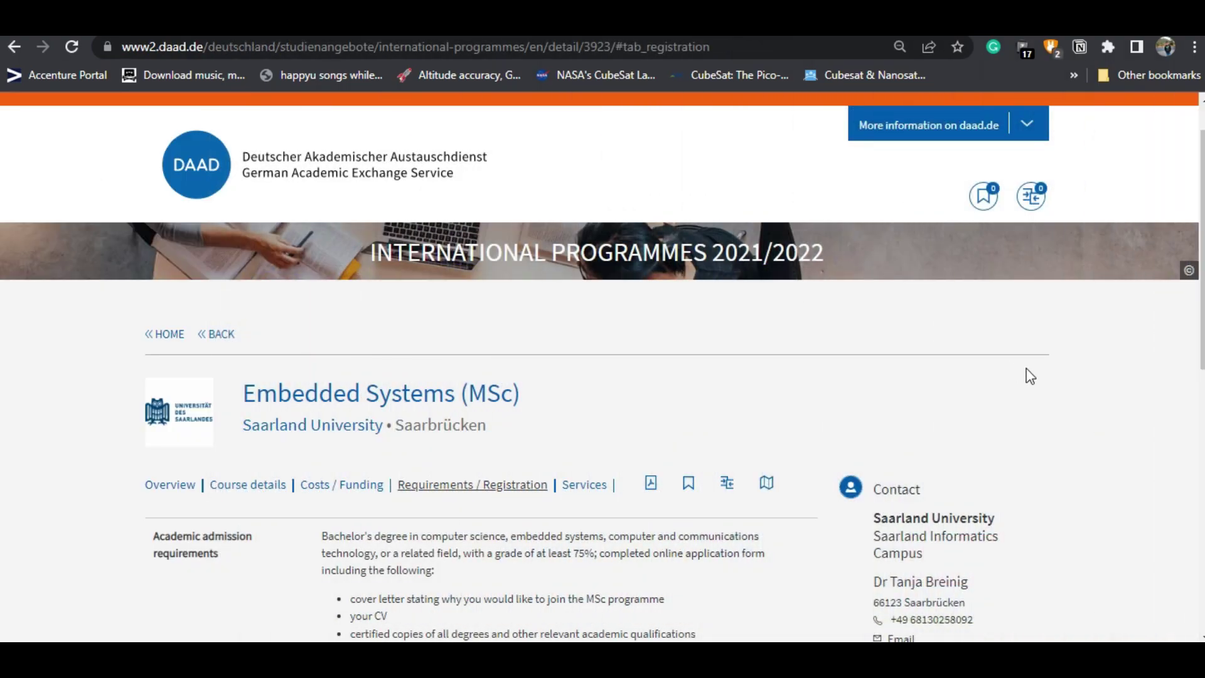
- Show the overview of DAAD's Embedded Systems (MSc) entry and examine its title, key facts and description
click(186, 487)
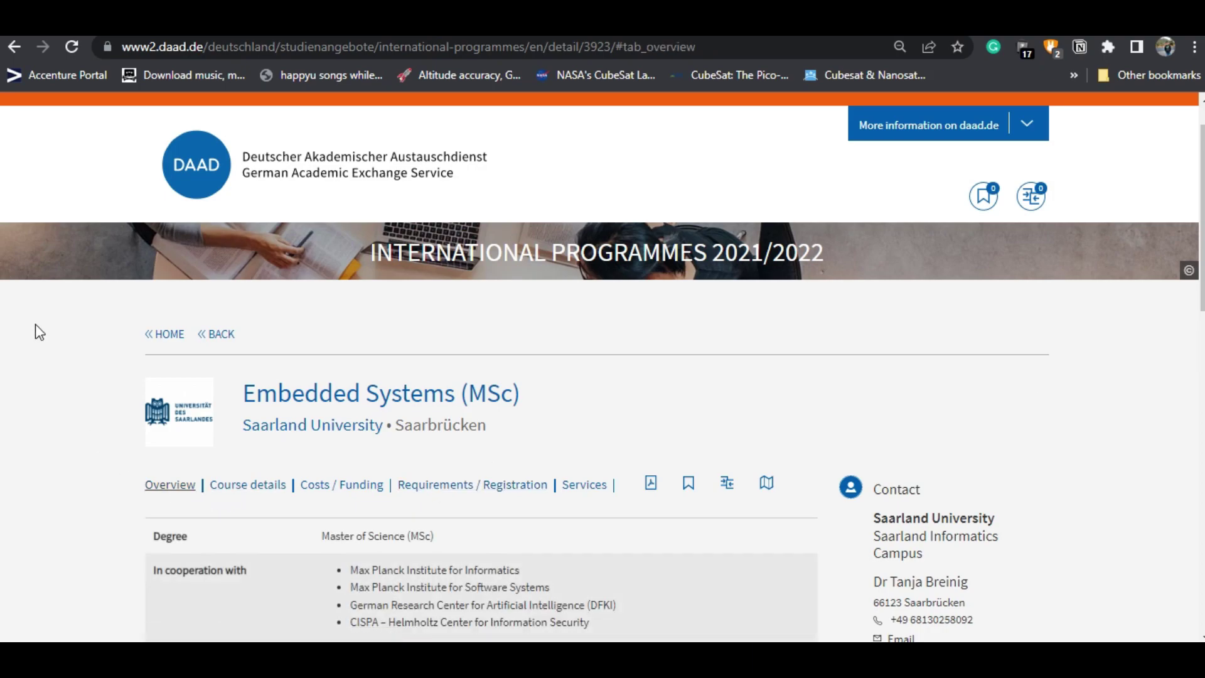
scroll(35, 331, down, 10)
scroll(35, 325, down, 5)
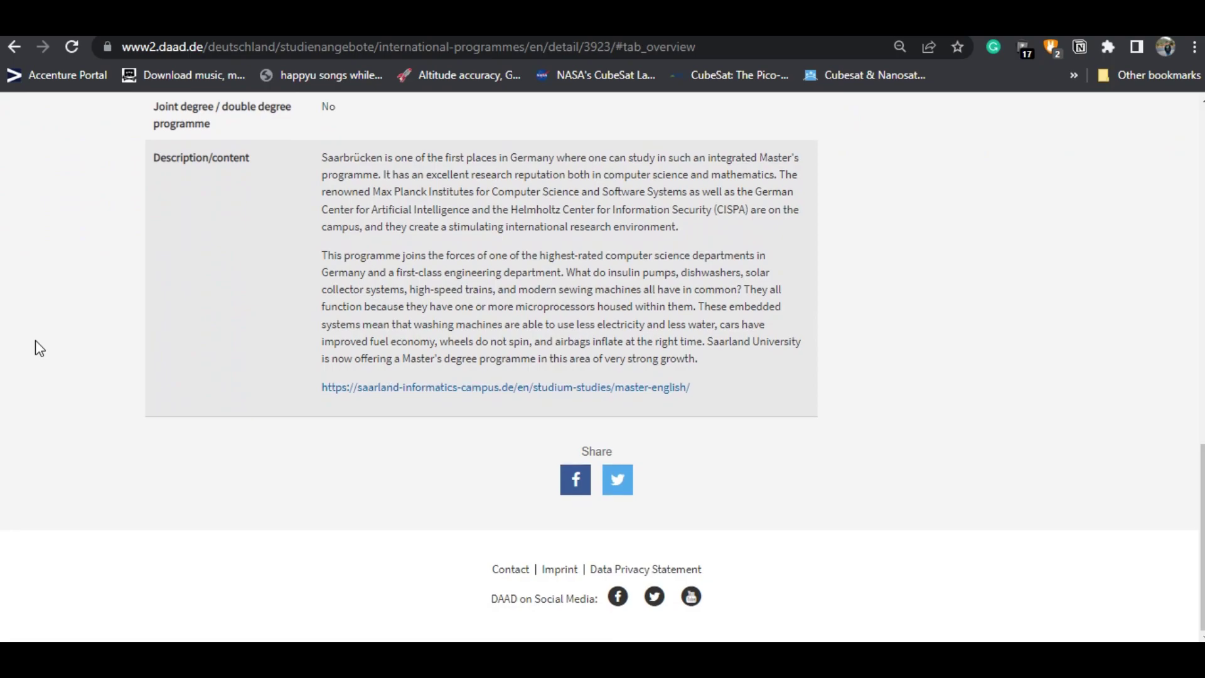
scroll(36, 345, up, 15)
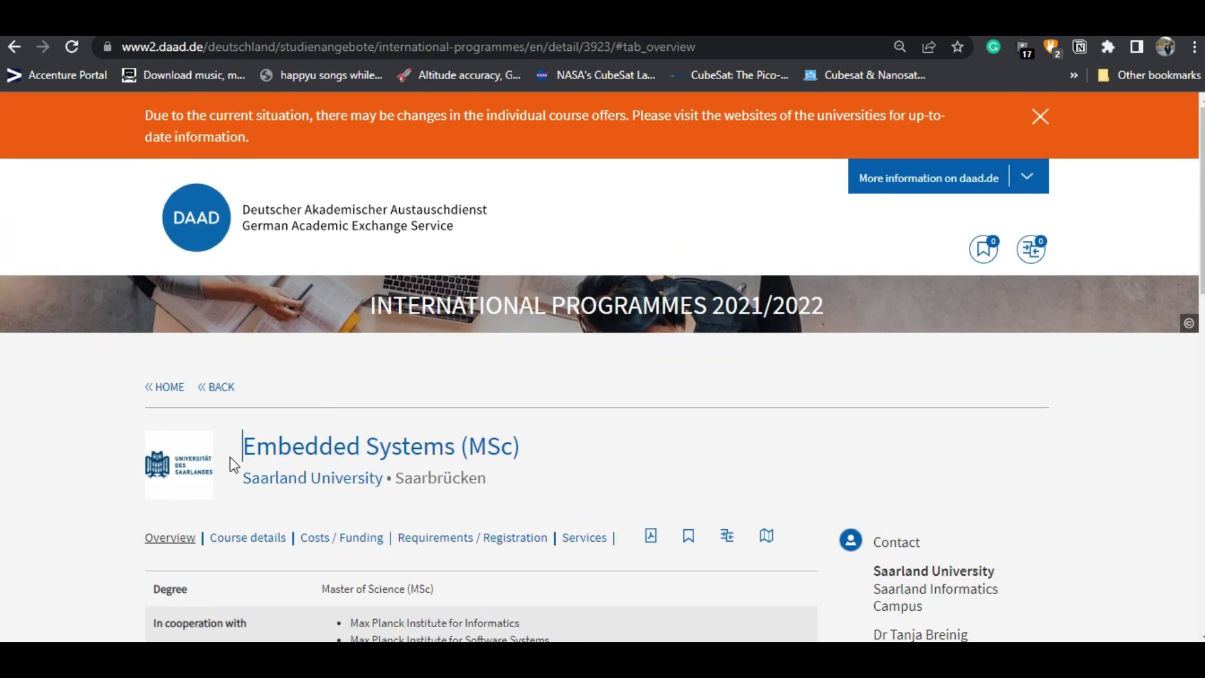
drag(230, 457, 574, 439)
scroll(577, 442, down, 1)
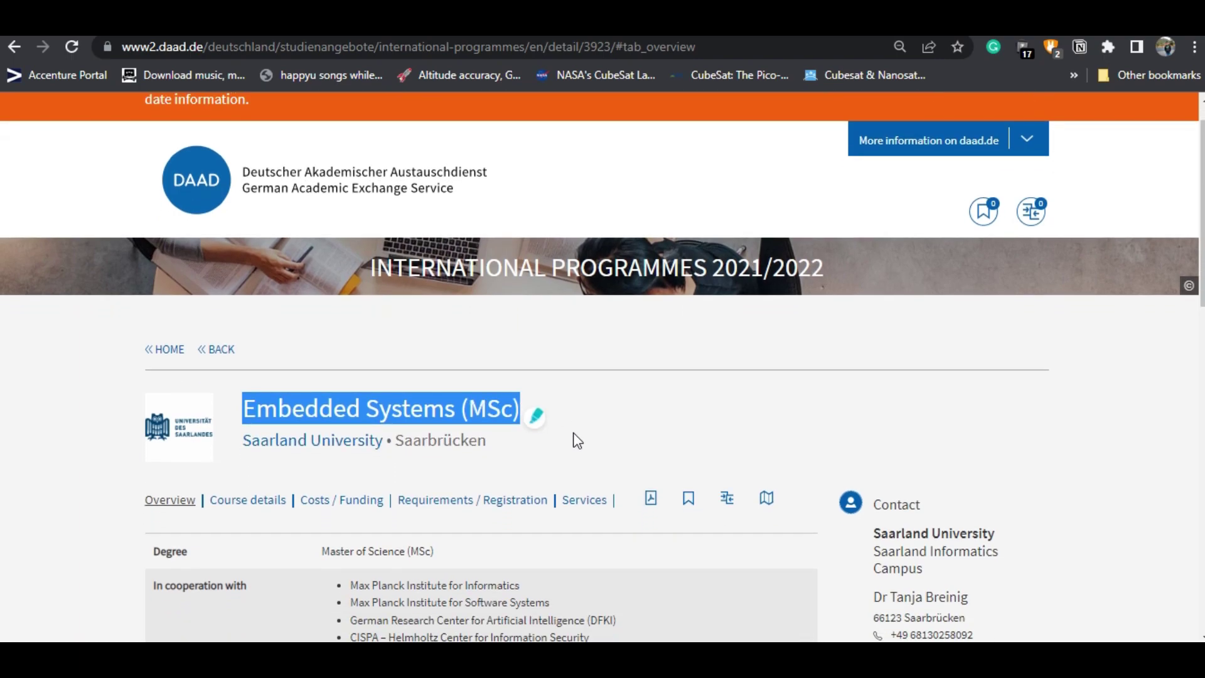
scroll(577, 442, down, 6)
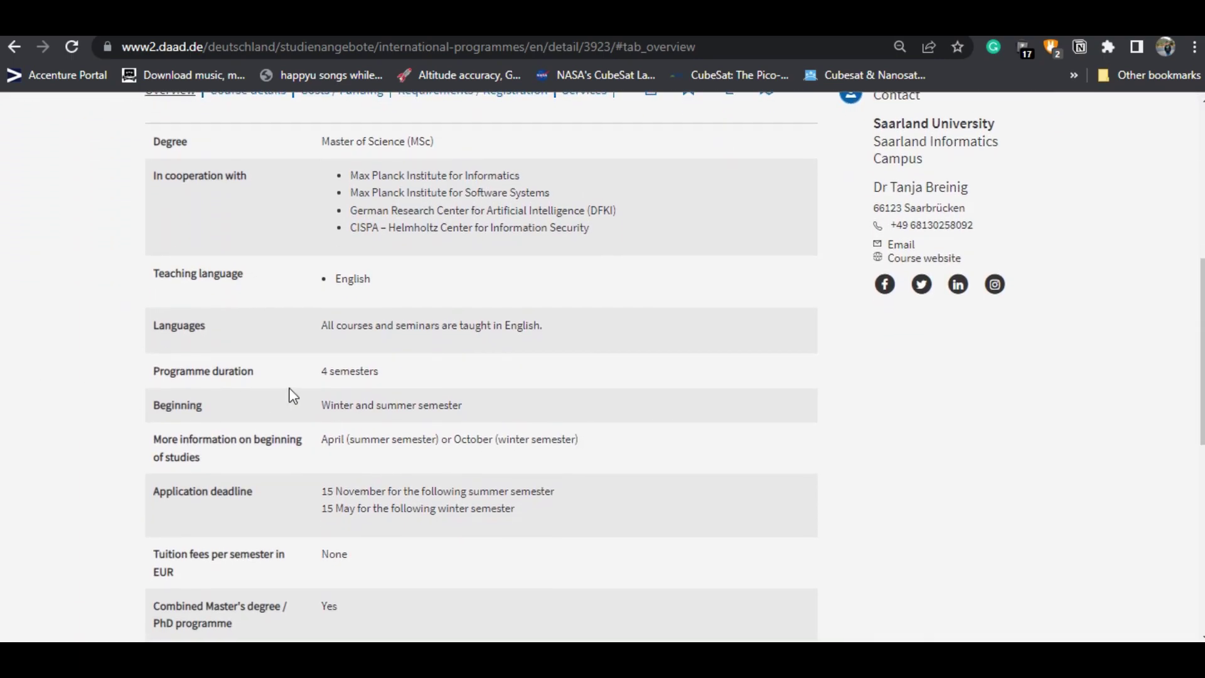
- Examine the programme duration, teaching language and starting semesters in the overview, highlighting each entry
drag(319, 374, 417, 385)
click(94, 389)
drag(155, 273, 374, 280)
click(84, 350)
scroll(84, 352, down, 3)
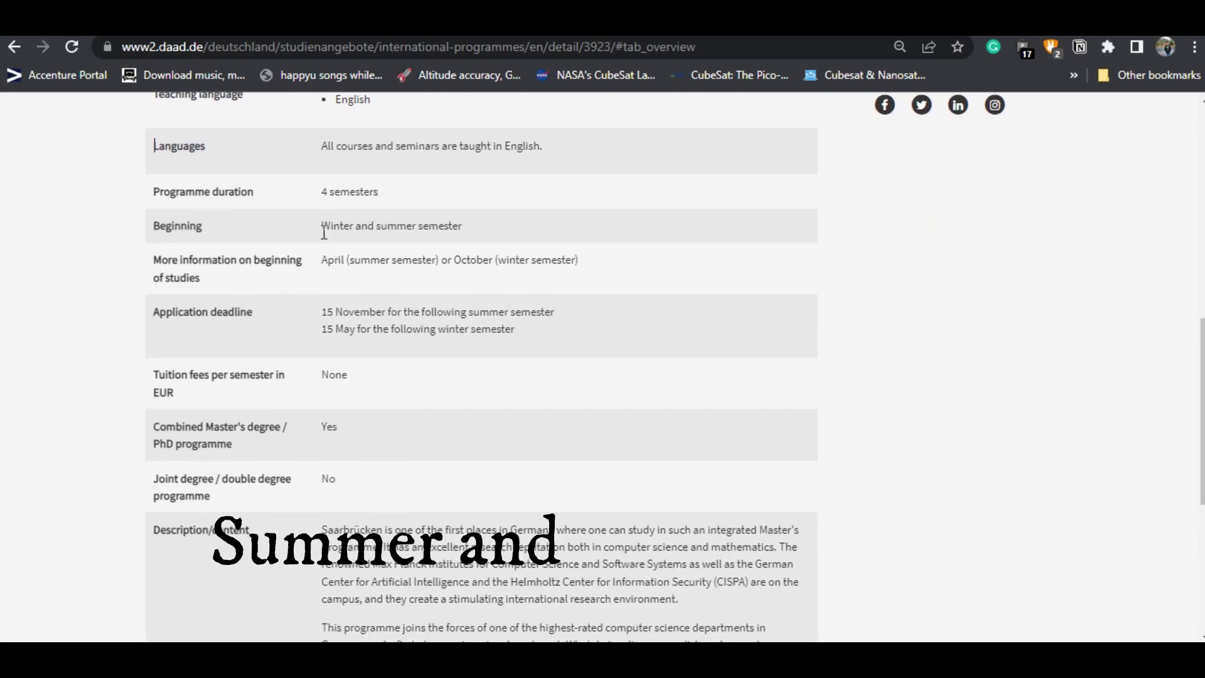
drag(322, 233, 473, 236)
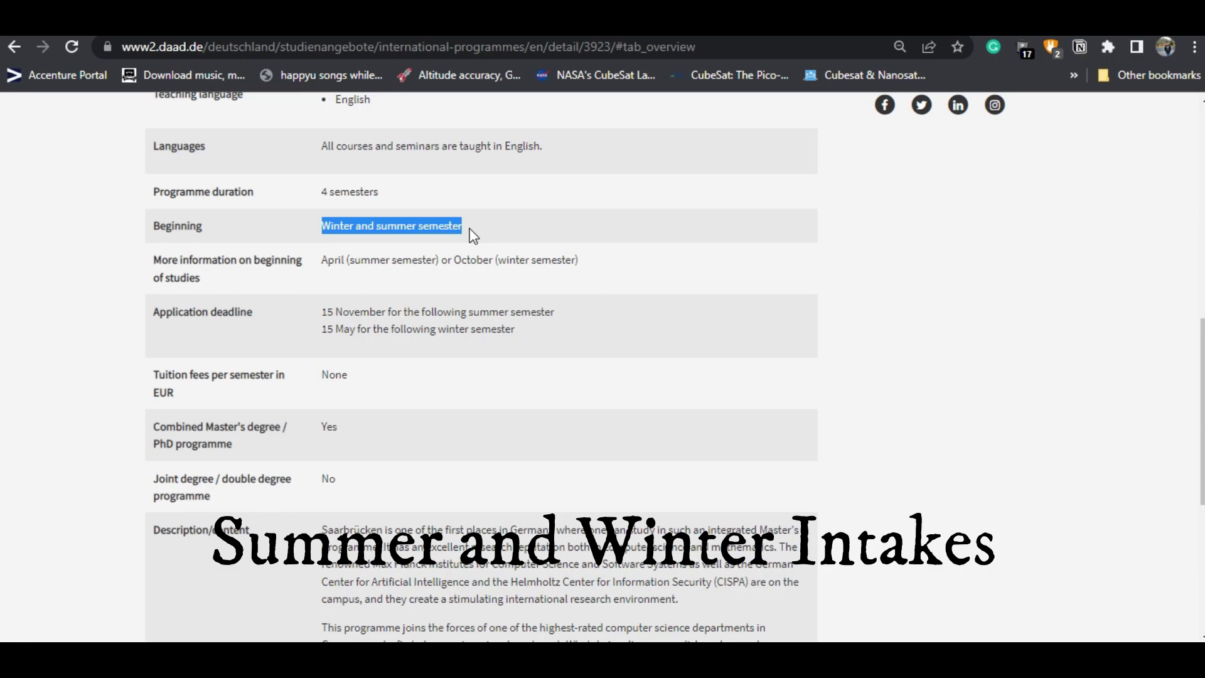
click(43, 315)
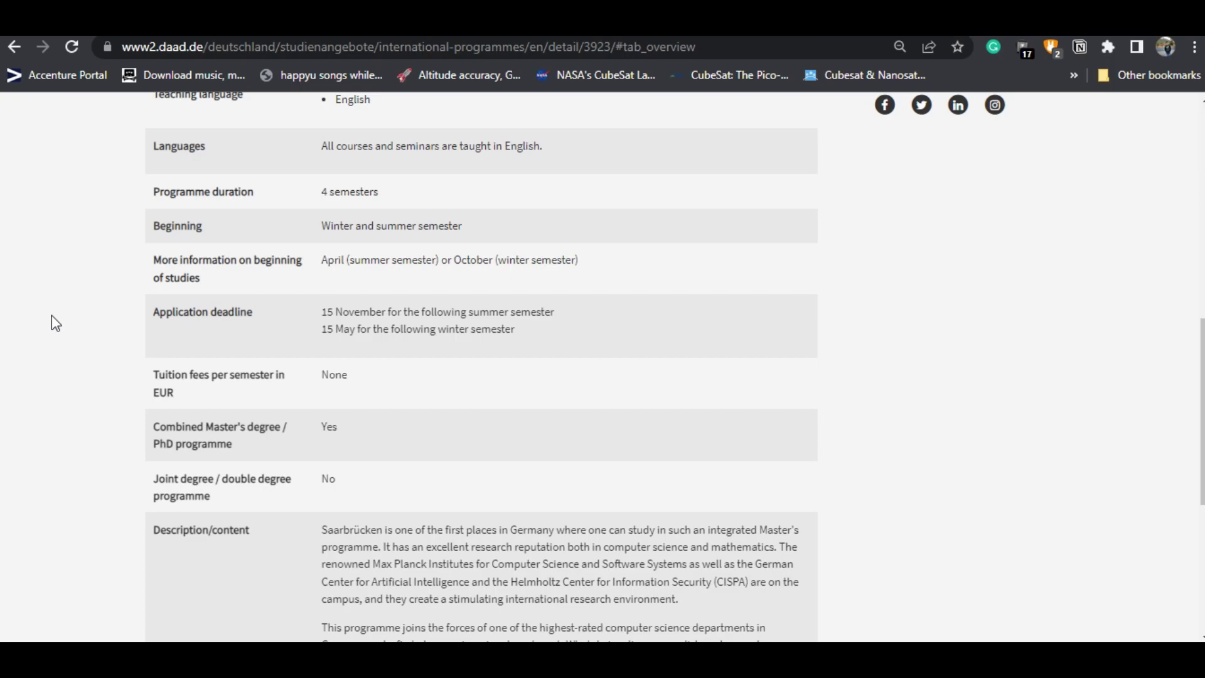
scroll(51, 323, up, 10)
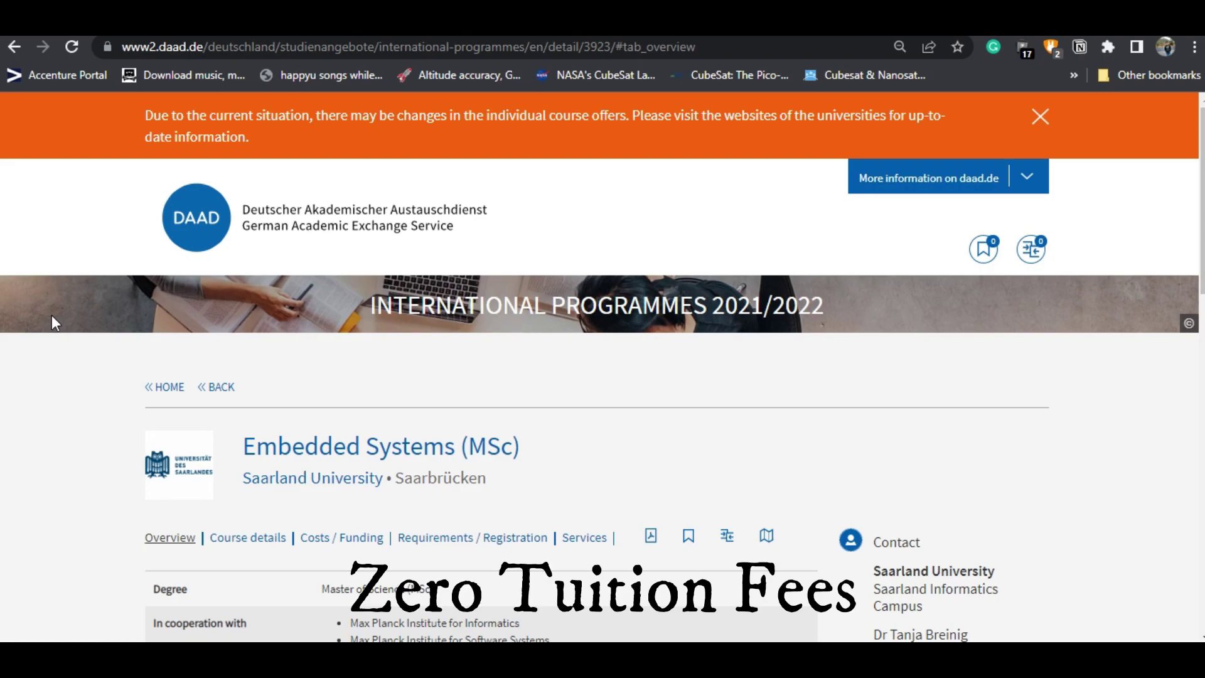
- View the course details briefly, and examine the tuition fees per semester in the costs and funding information
scroll(53, 322, down, 3)
click(254, 363)
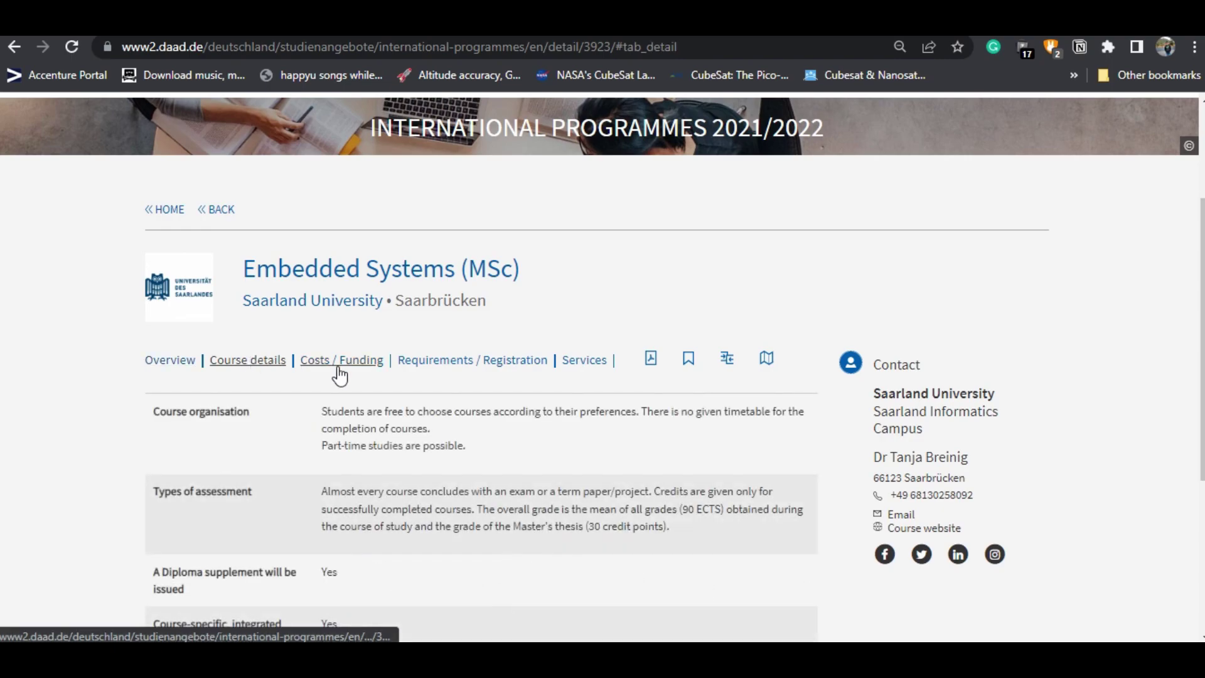
click(341, 362)
scroll(66, 394, down, 1)
scroll(67, 394, down, 2)
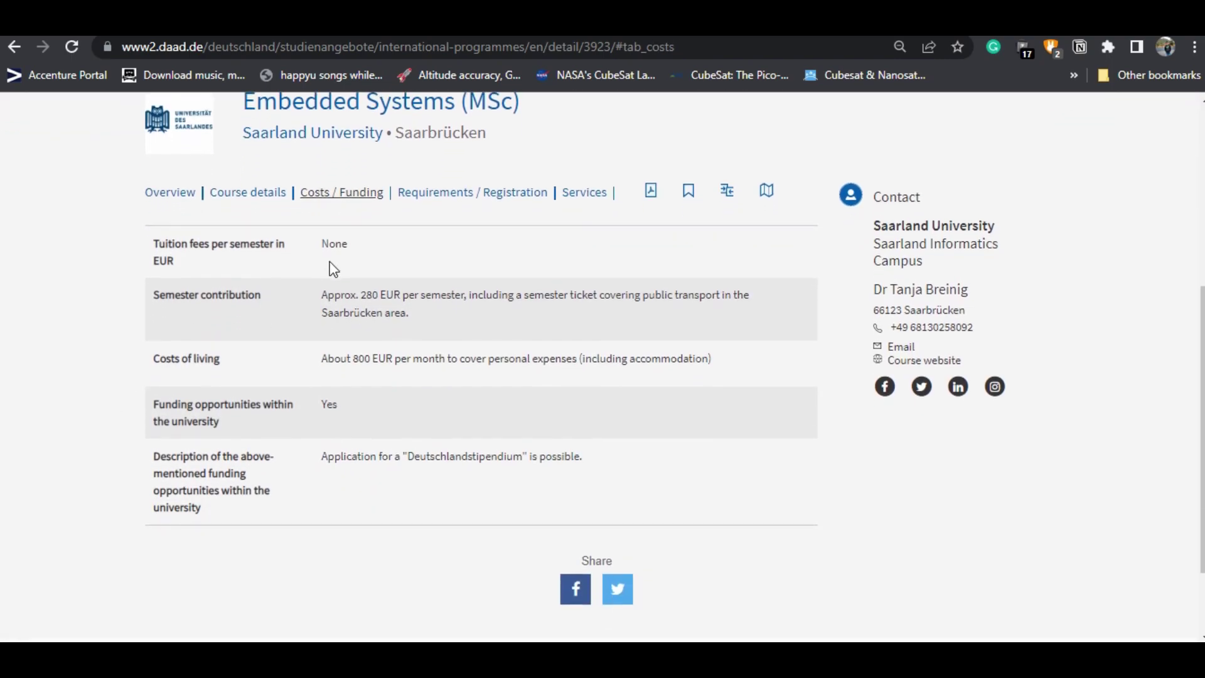
double_click(332, 231)
click(104, 315)
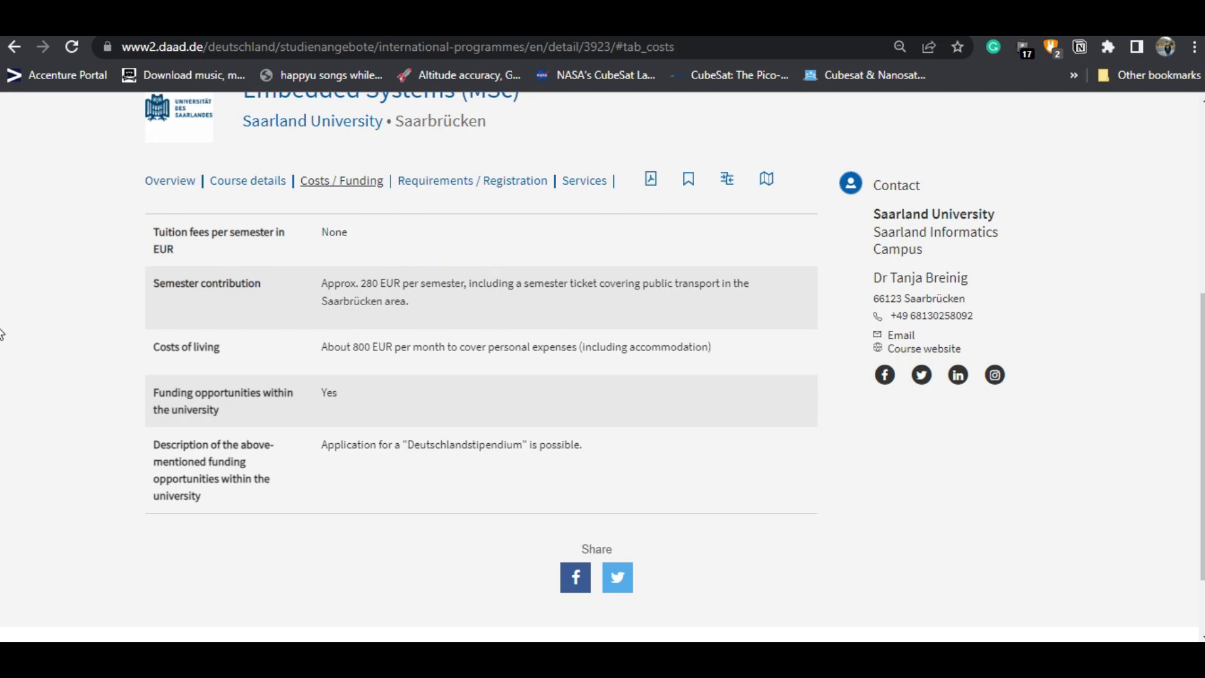
- Examine the monthly costs of living, highlighting the amount in the costs and funding information
scroll(1, 333, down, 1)
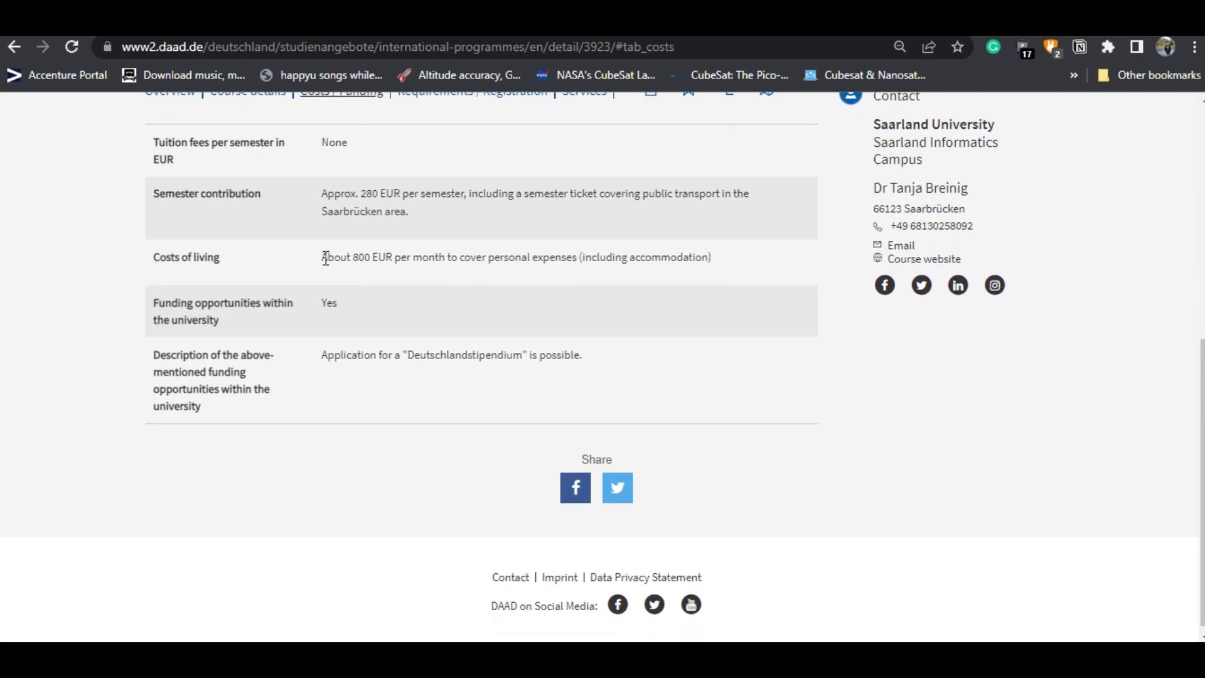
drag(322, 258, 400, 258)
click(105, 302)
scroll(77, 363, up, 3)
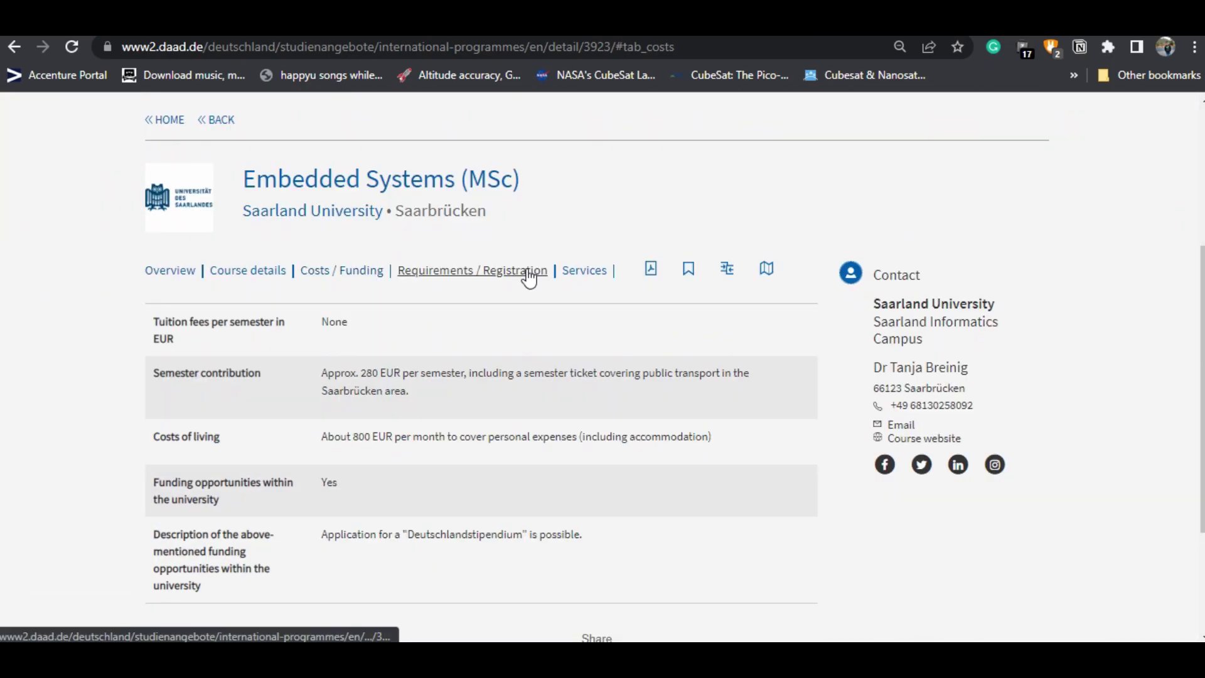
- Show the admission requirements and examine the cover letter, certified degree copies and recommendation letter items, highlighting each
click(527, 273)
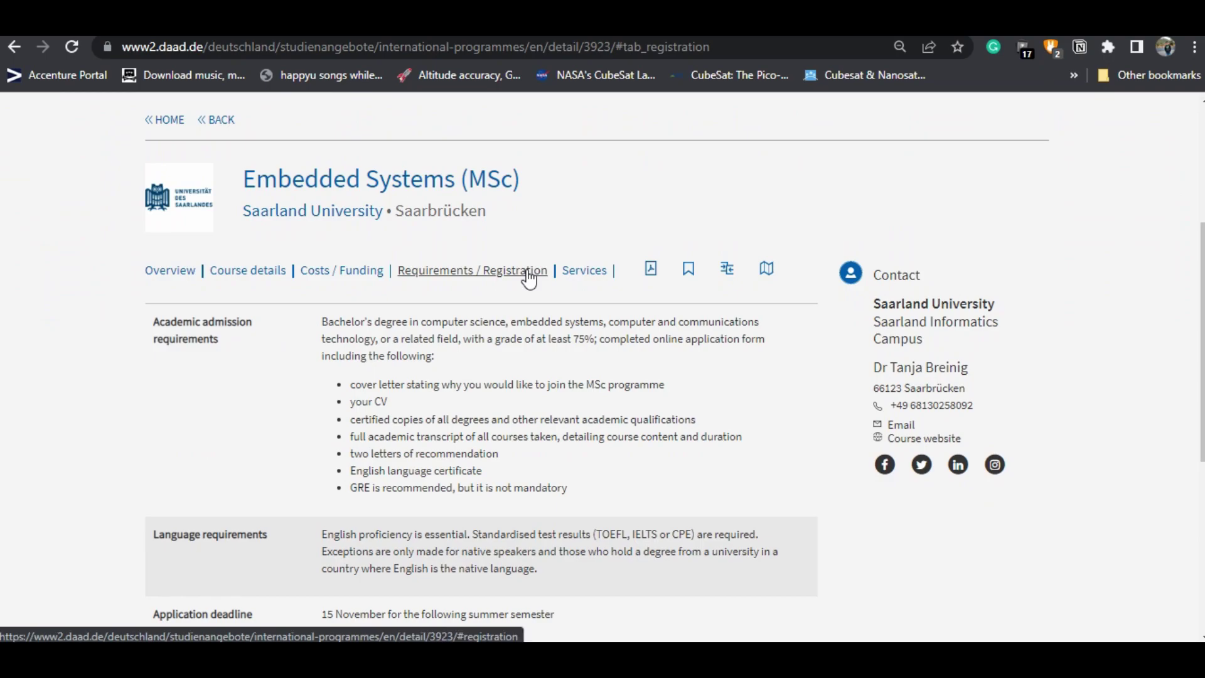
scroll(135, 345, down, 1)
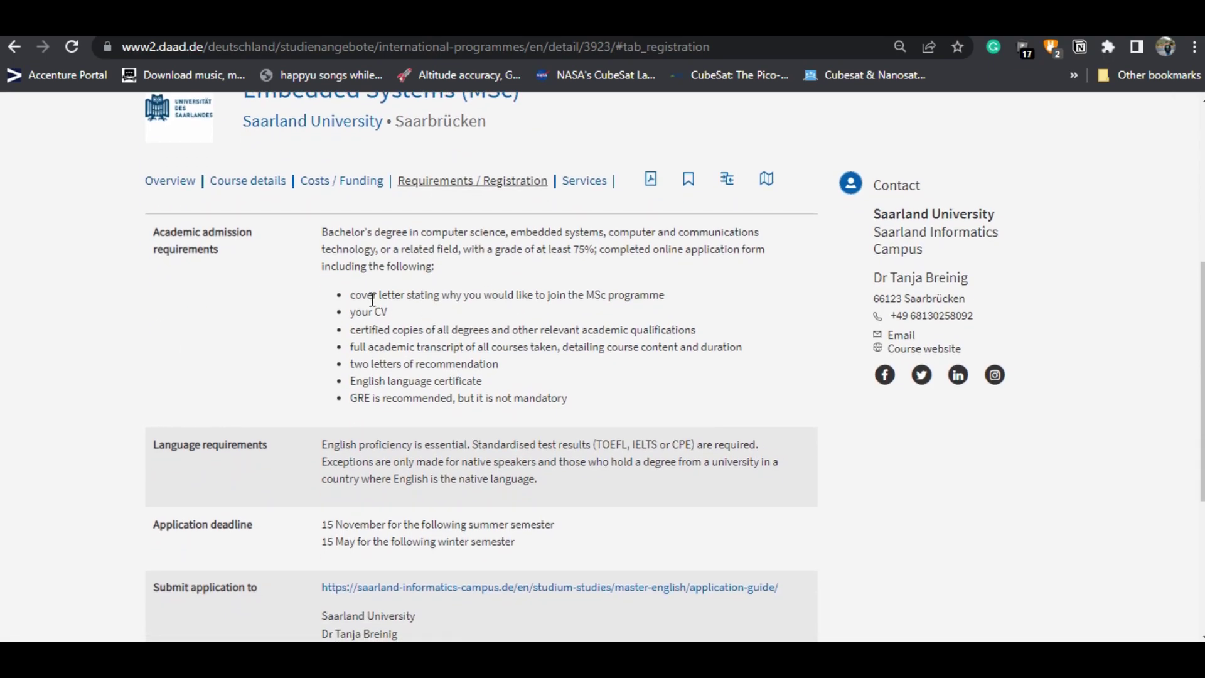
drag(355, 294, 575, 299)
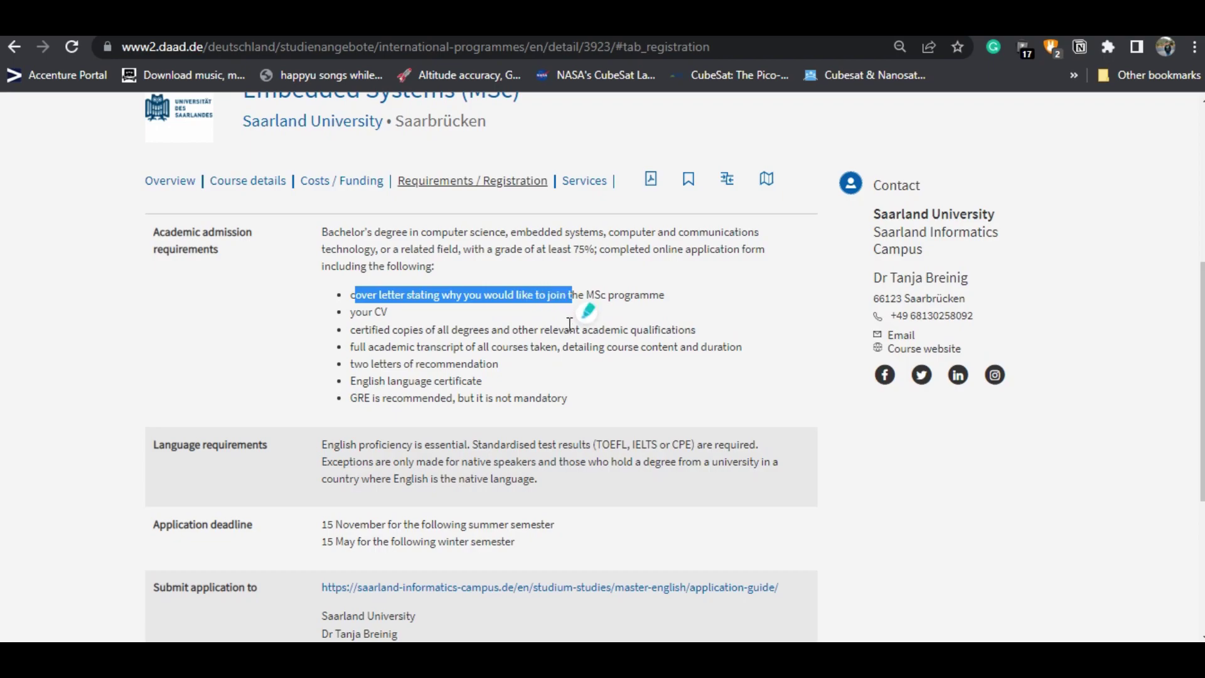
click(510, 294)
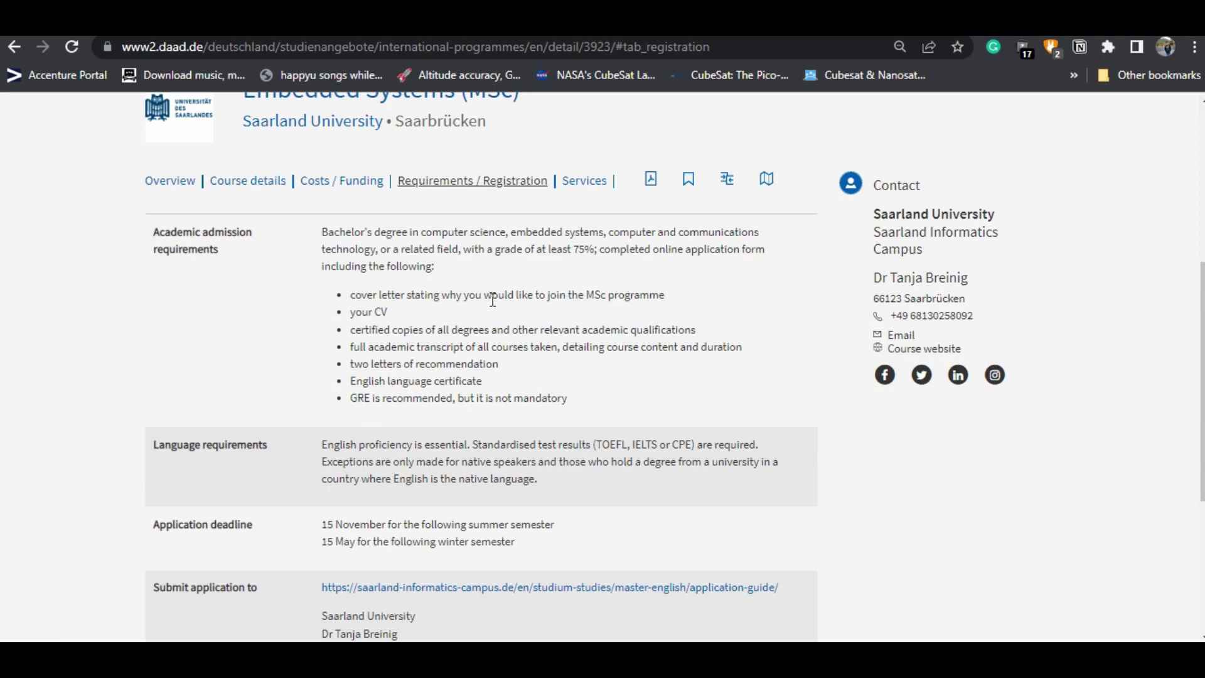
mouse_move(355, 311)
mouse_down()
mouse_move(387, 312)
mouse_move(373, 330)
mouse_move(571, 327)
mouse_up()
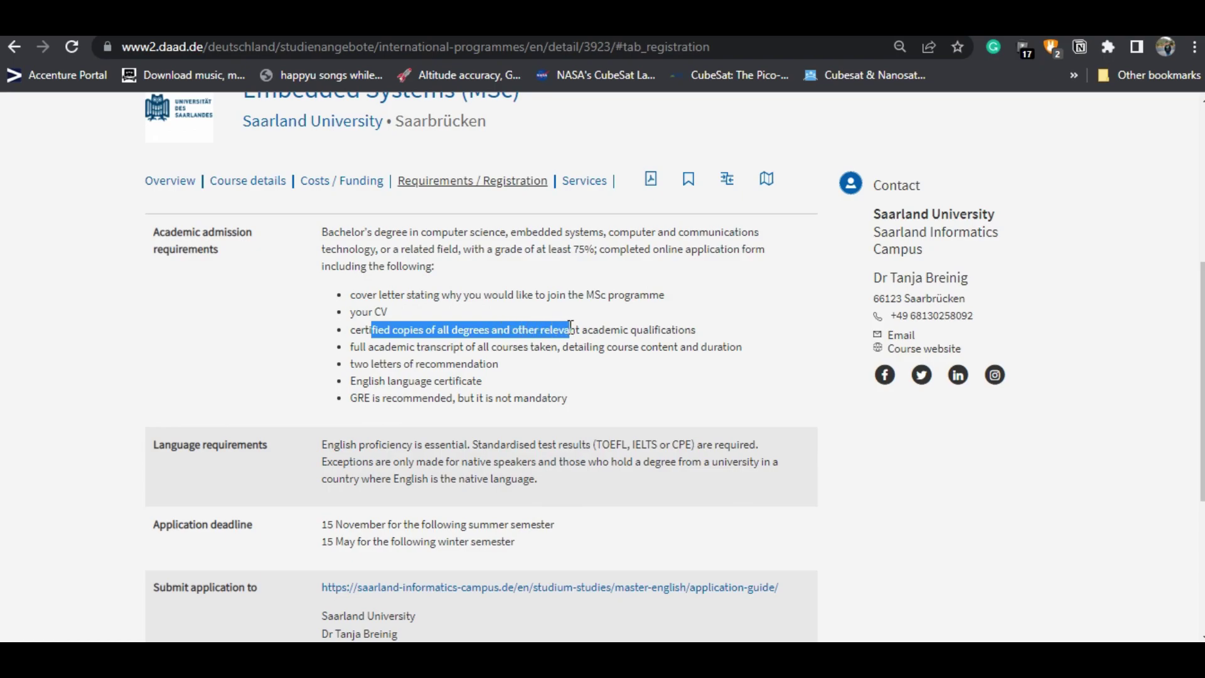
click(467, 345)
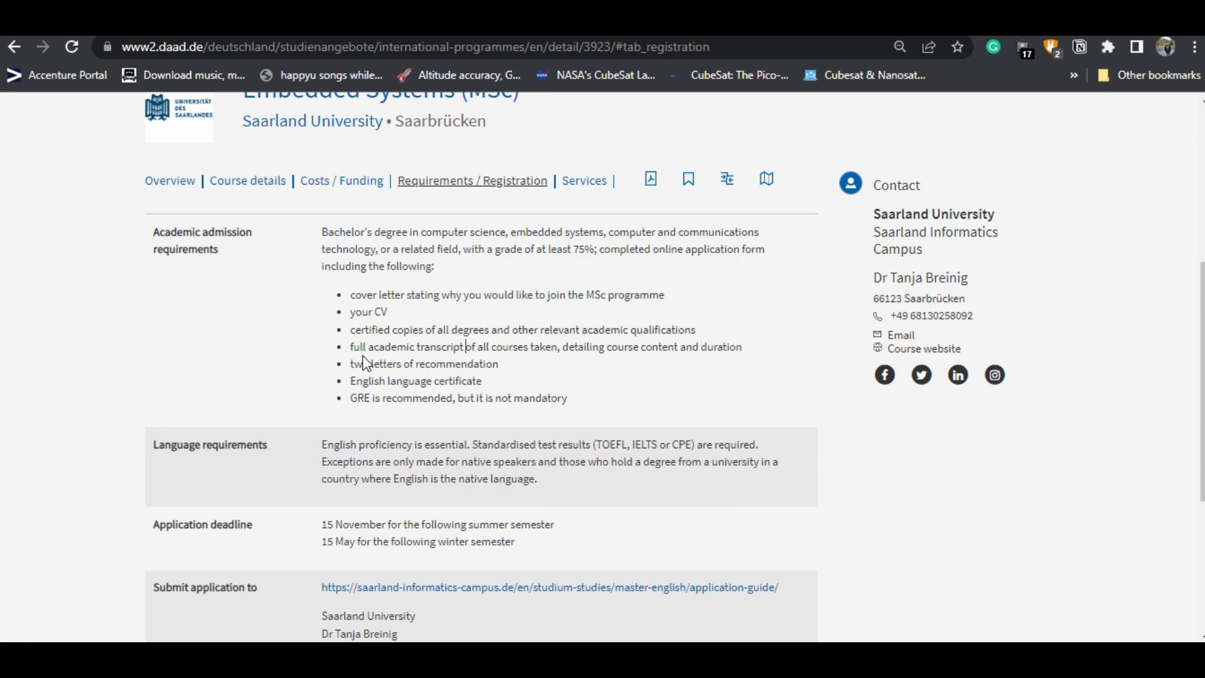
drag(353, 364, 503, 371)
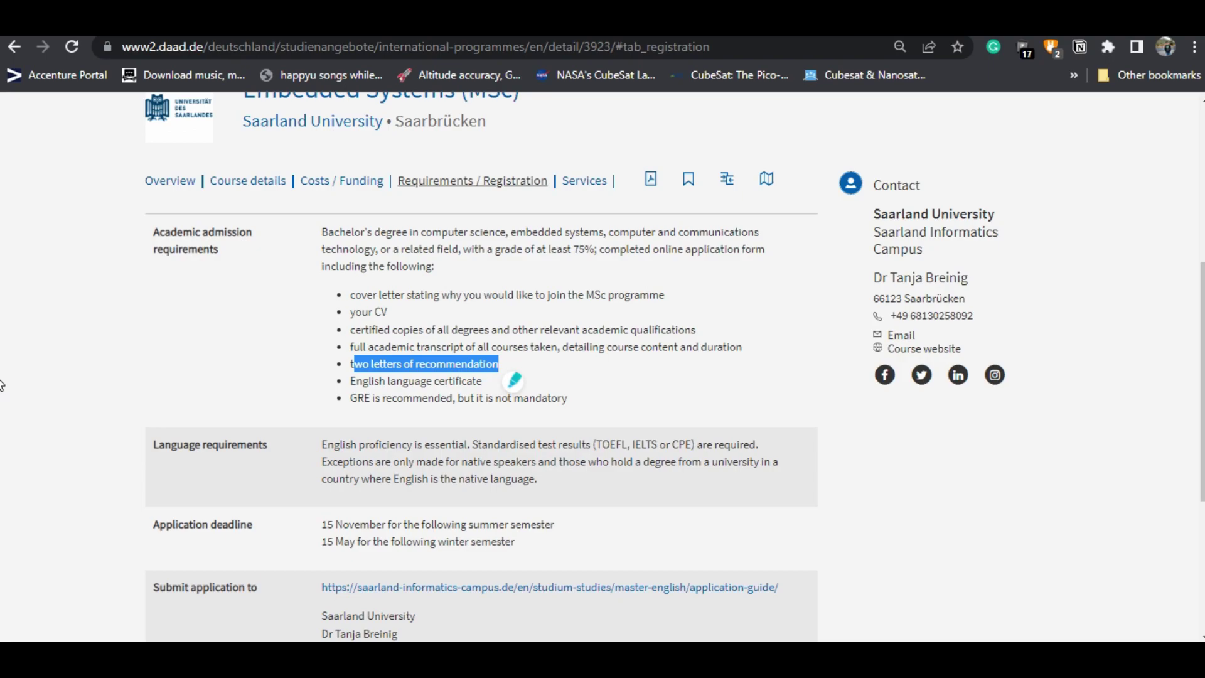
click(57, 372)
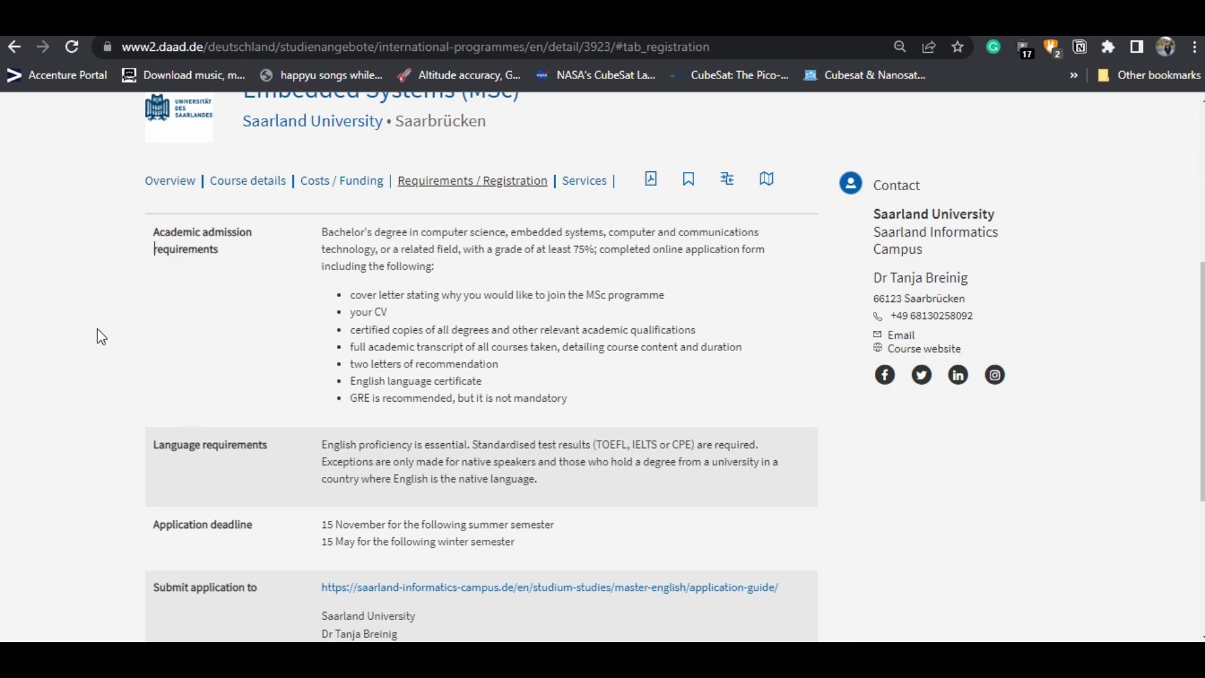
- Examine the English language certificate and GRE items in the academic admission requirements, highlighting each
drag(350, 382, 510, 383)
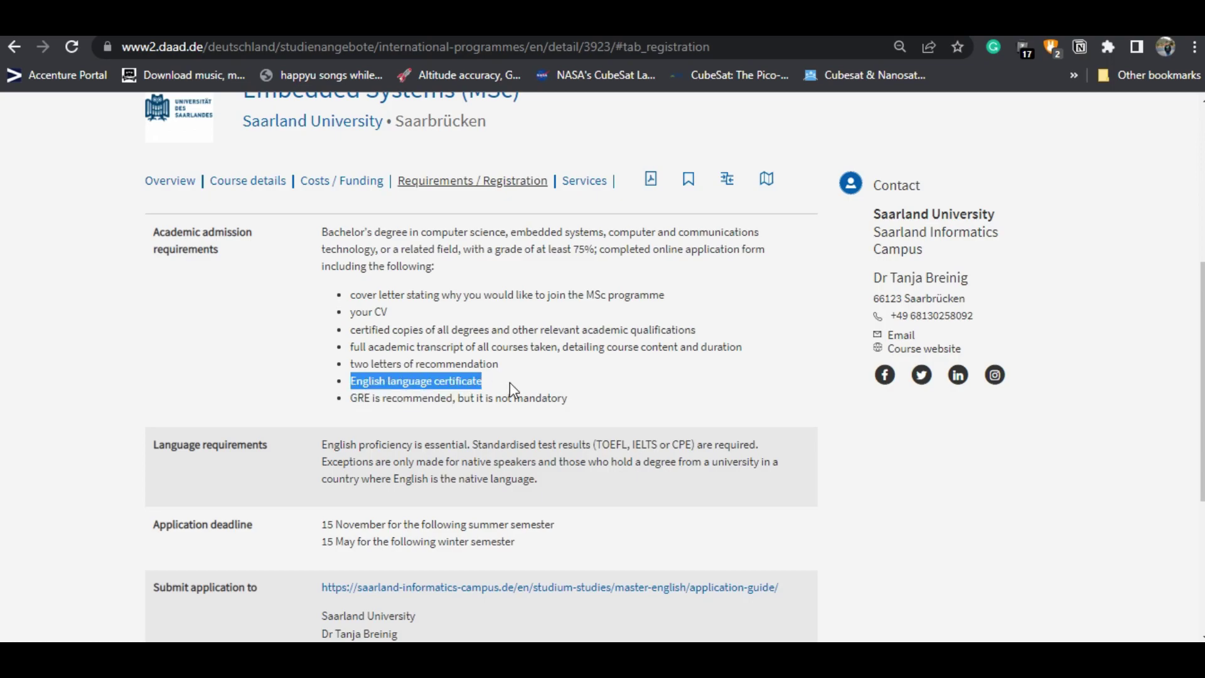
click(51, 329)
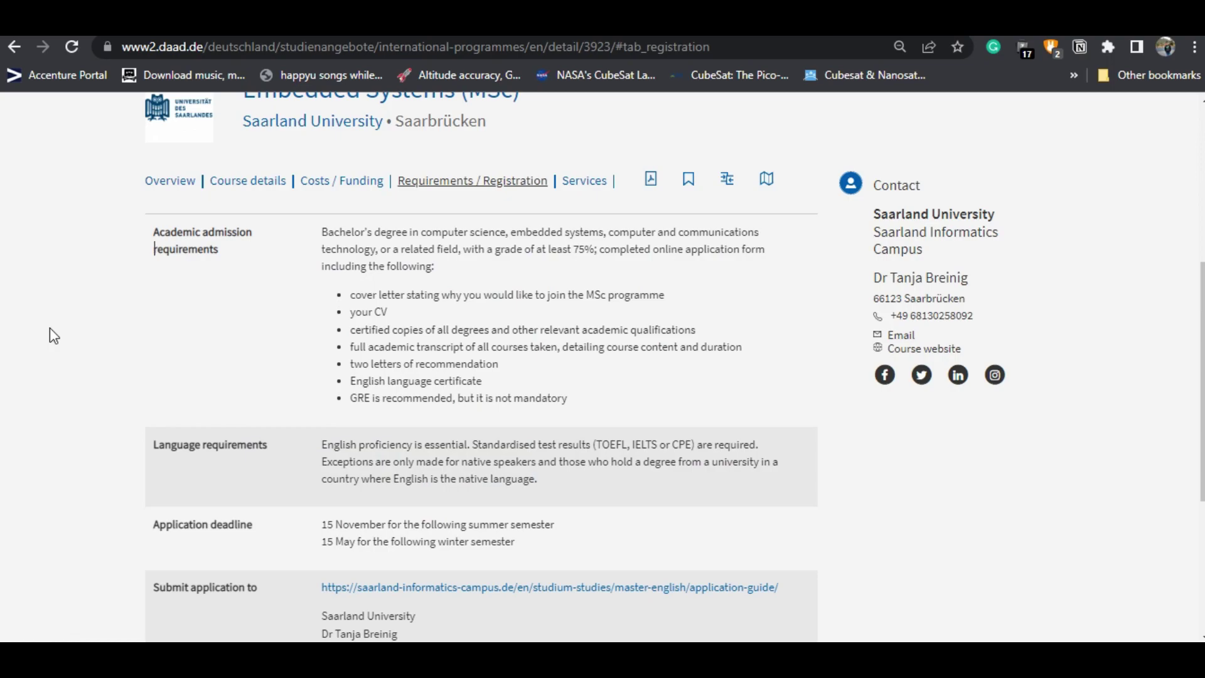
drag(350, 398, 580, 410)
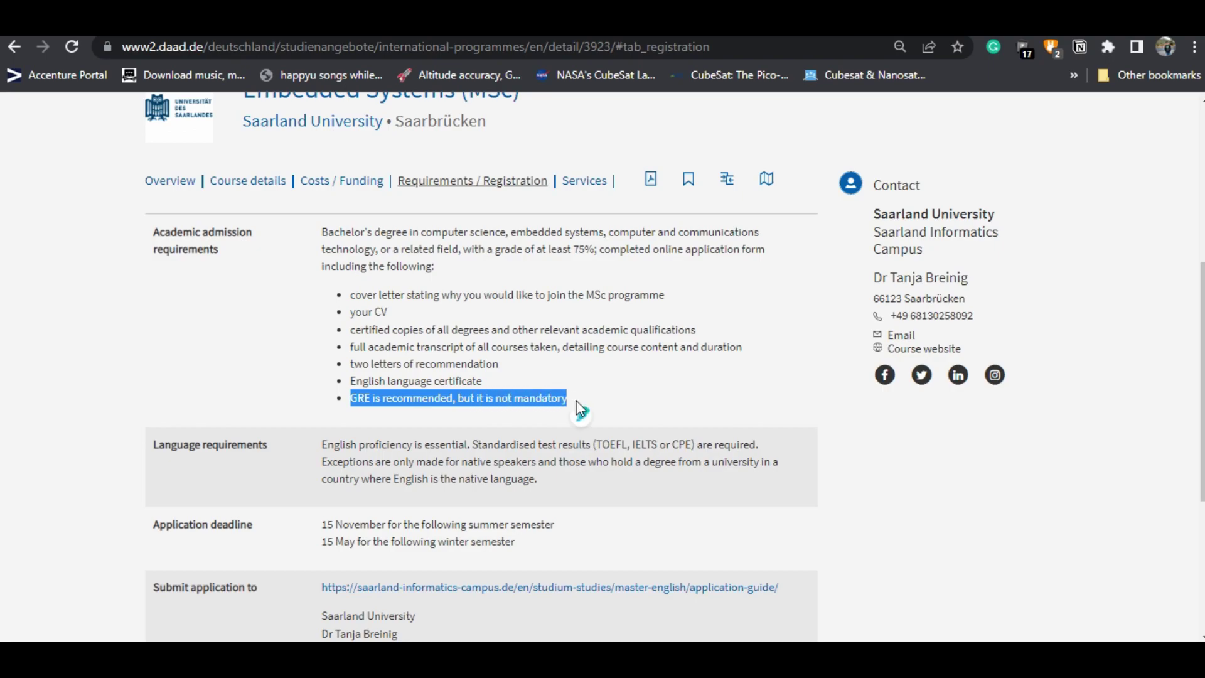
click(105, 373)
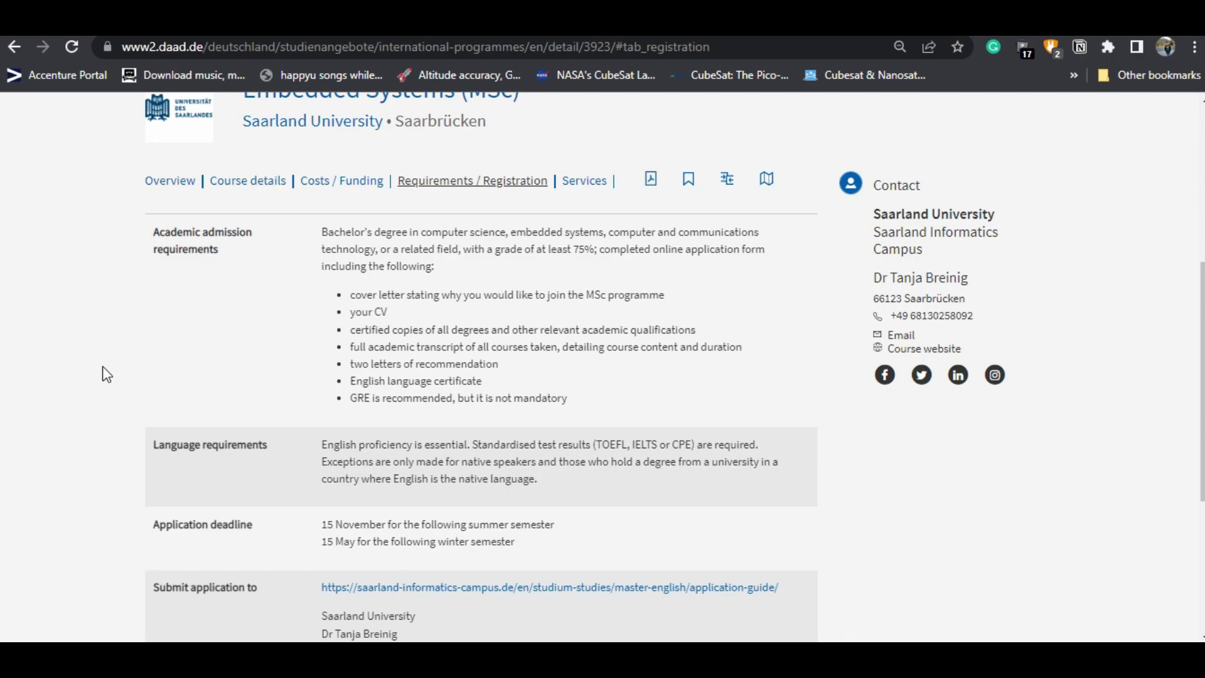
scroll(103, 368, up, 3)
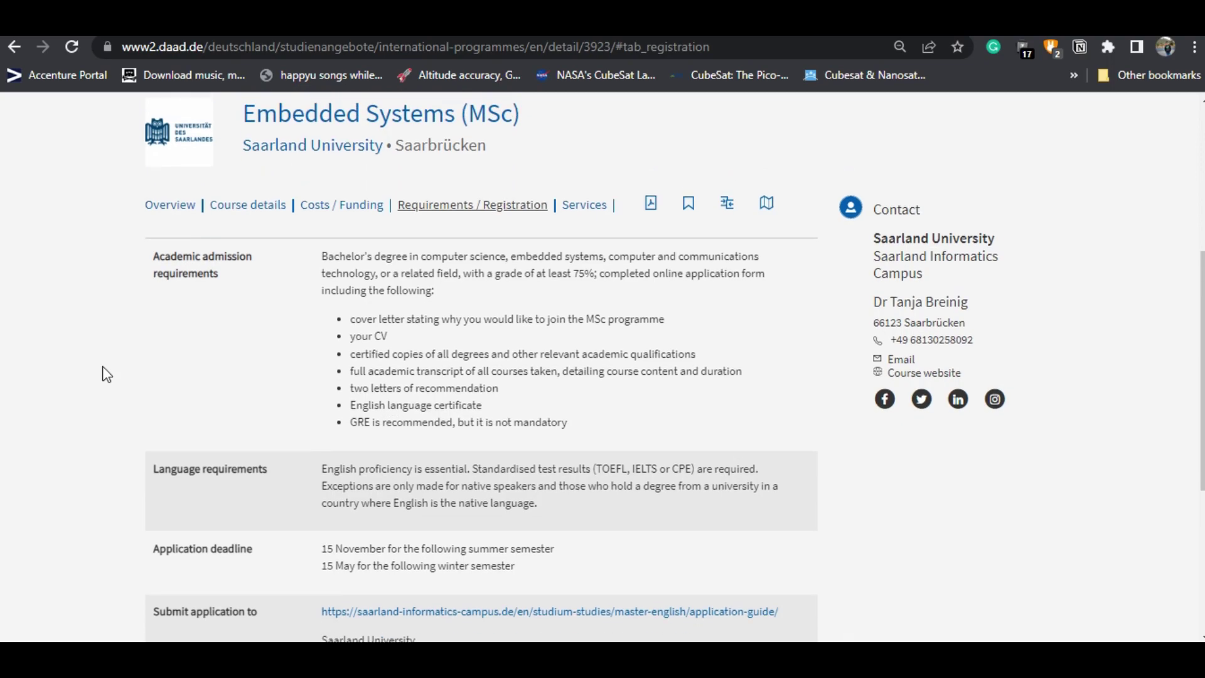
scroll(103, 368, down, 3)
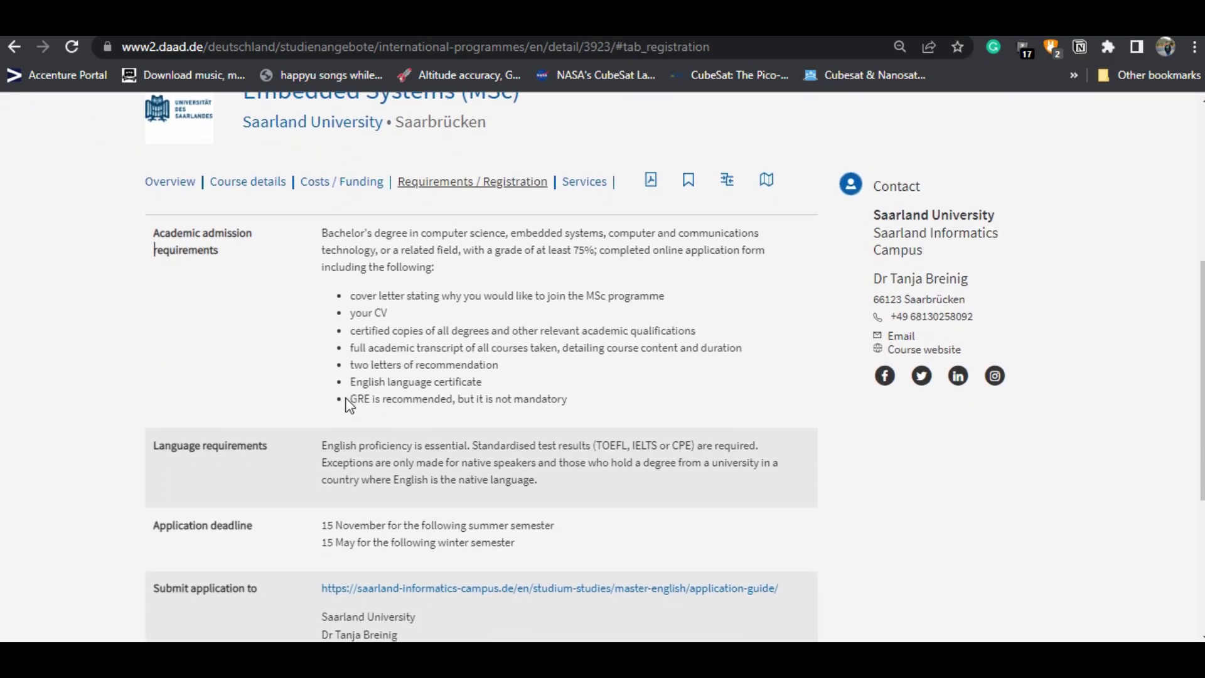
drag(351, 399, 581, 421)
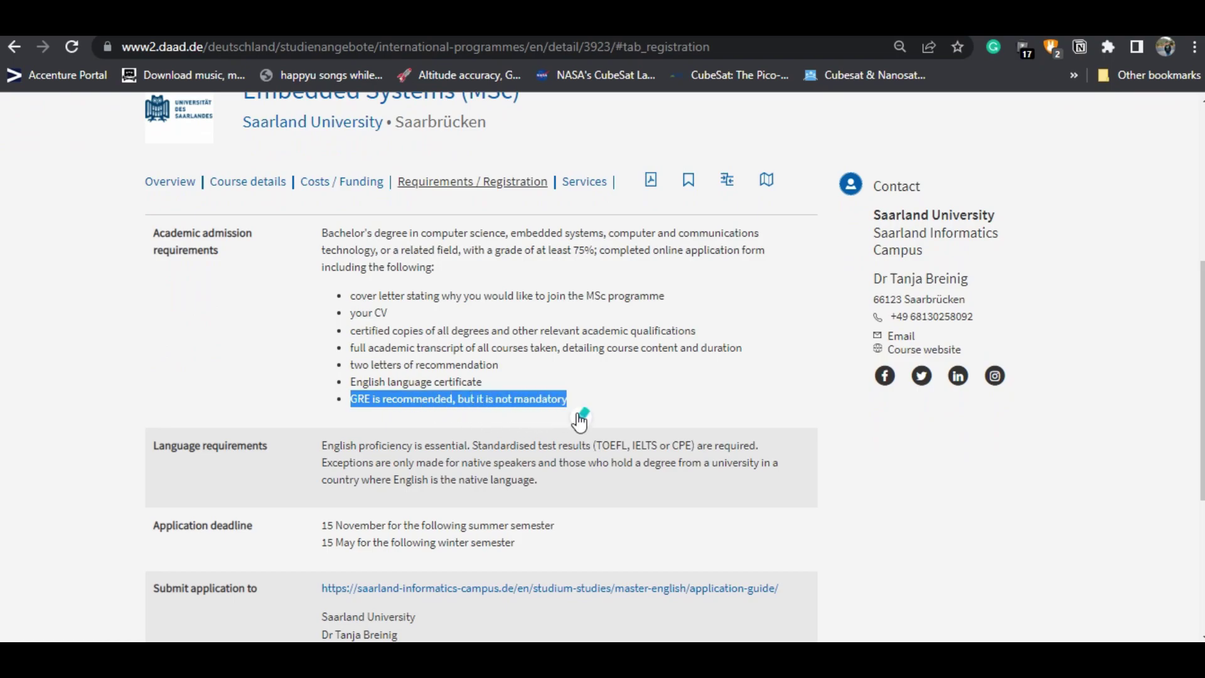
click(20, 324)
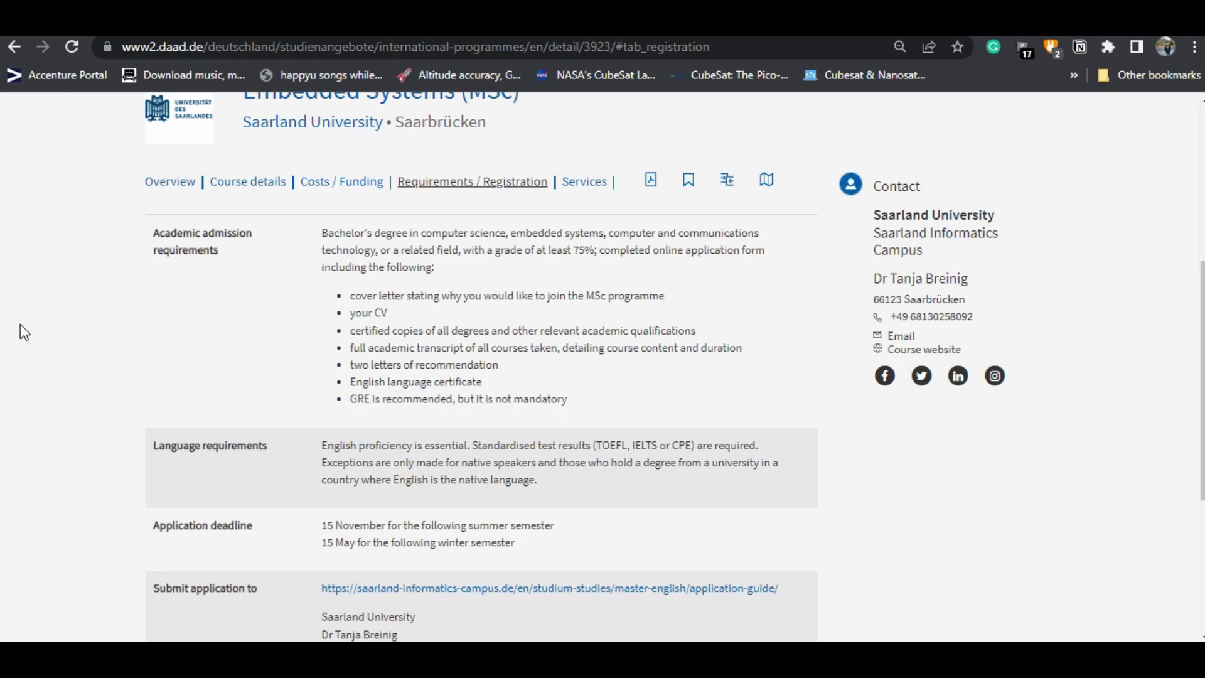
- Check the language requirements, application deadlines and application submission details for the programme
scroll(20, 324, down, 3)
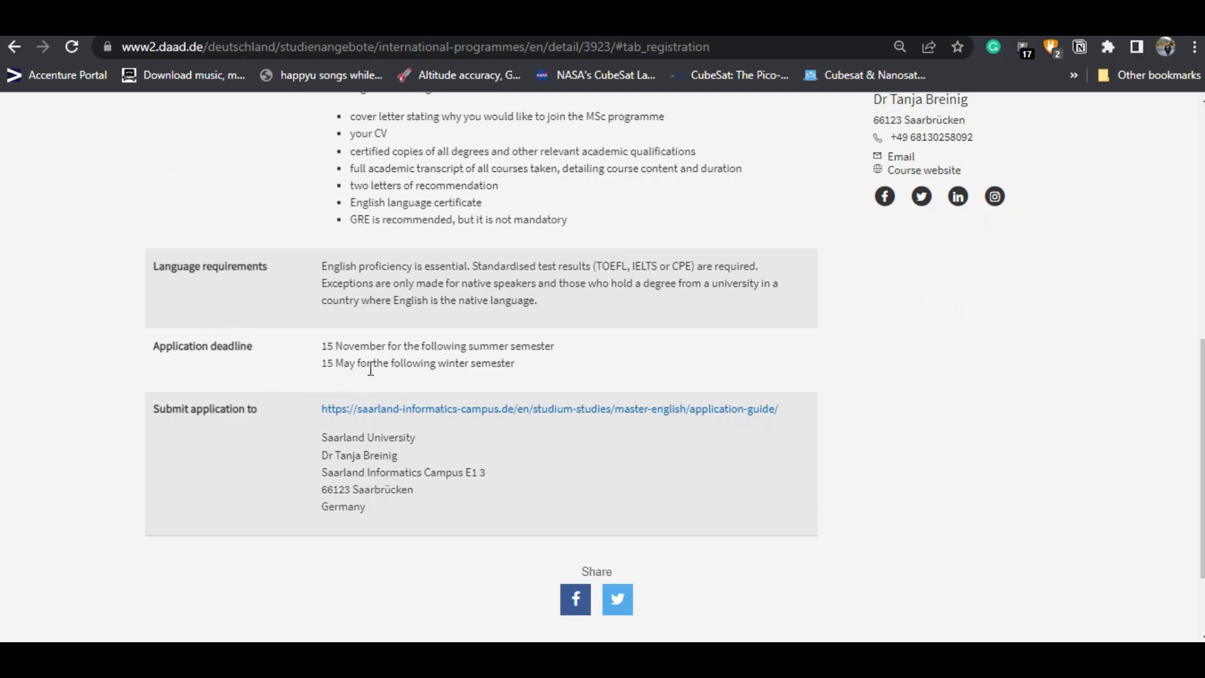
scroll(74, 349, up, 5)
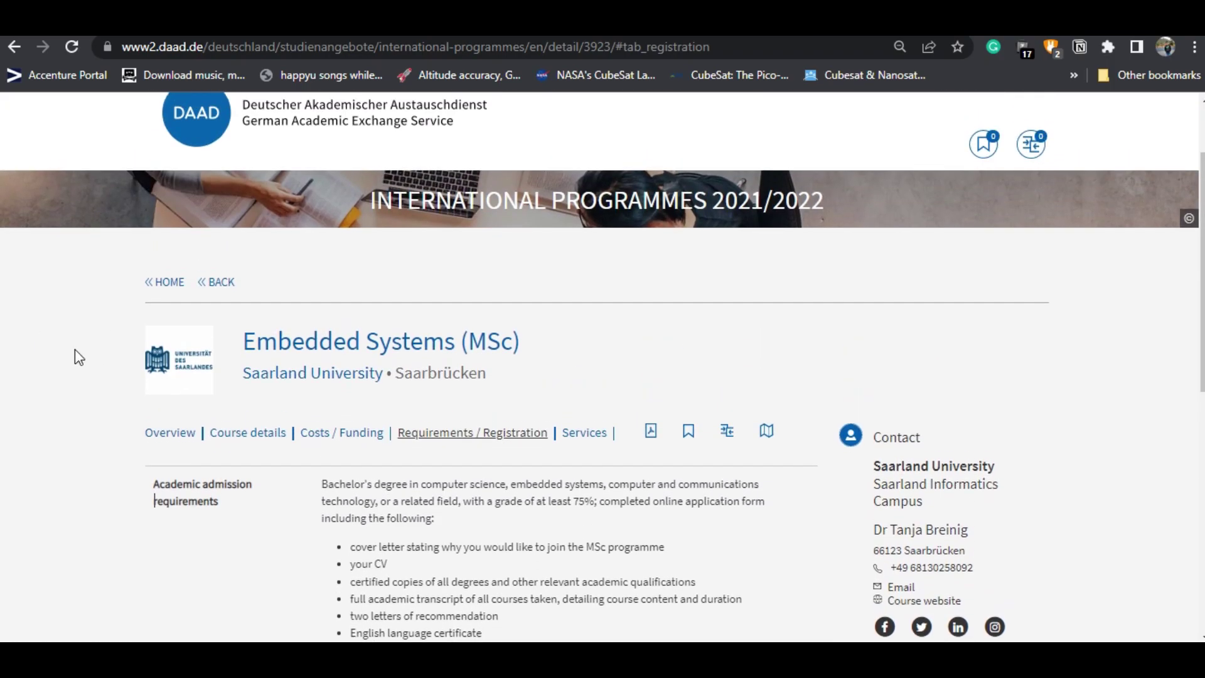
scroll(76, 377, down, 4)
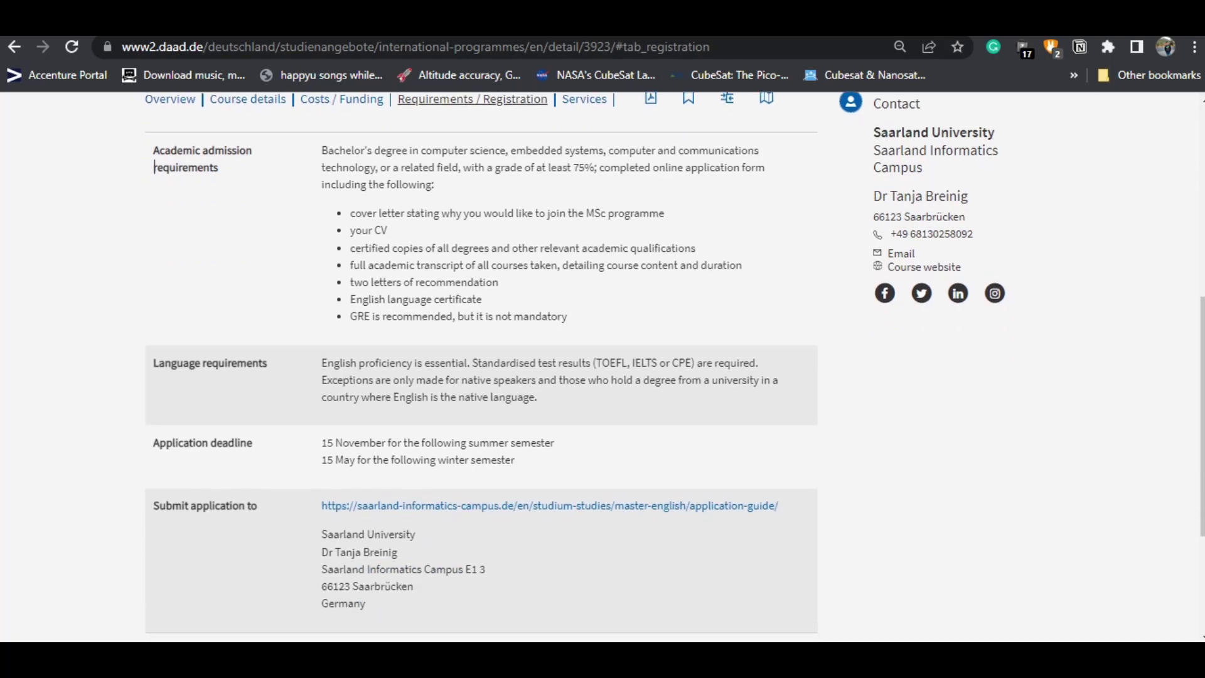
- Open Saarland University's own Embedded Systems (M.Sc.) page from the DAAD listing and highlight its title
scroll(100, 360, up, 7)
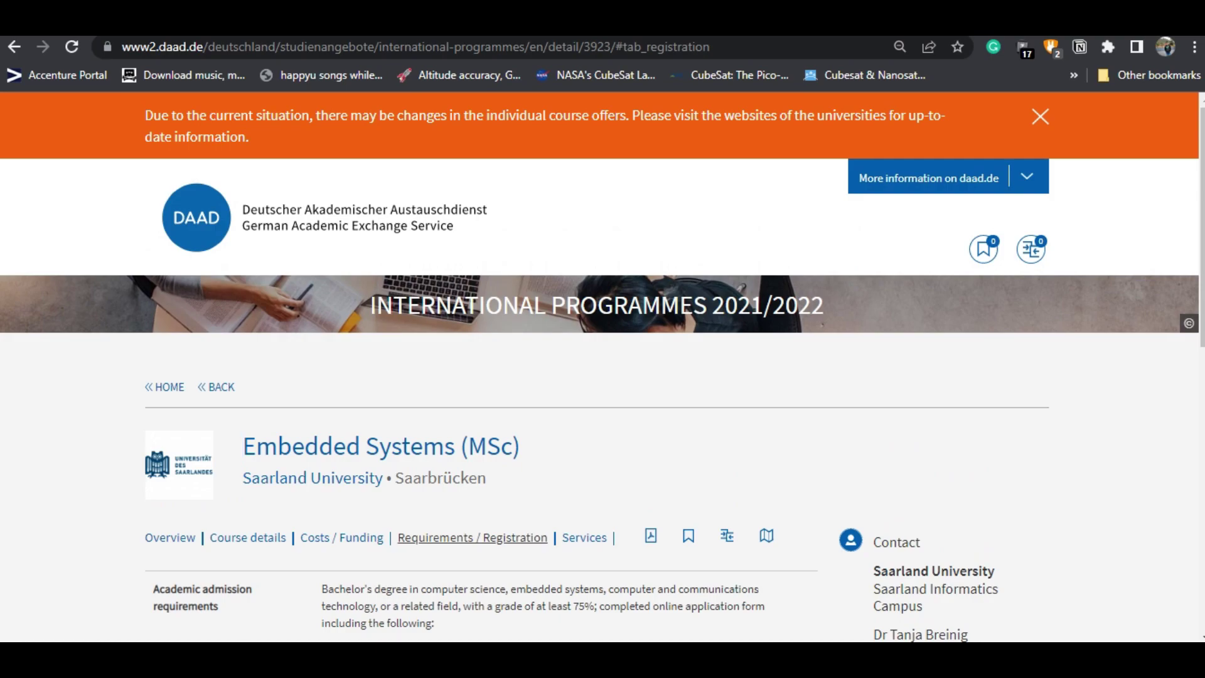
click(179, 464)
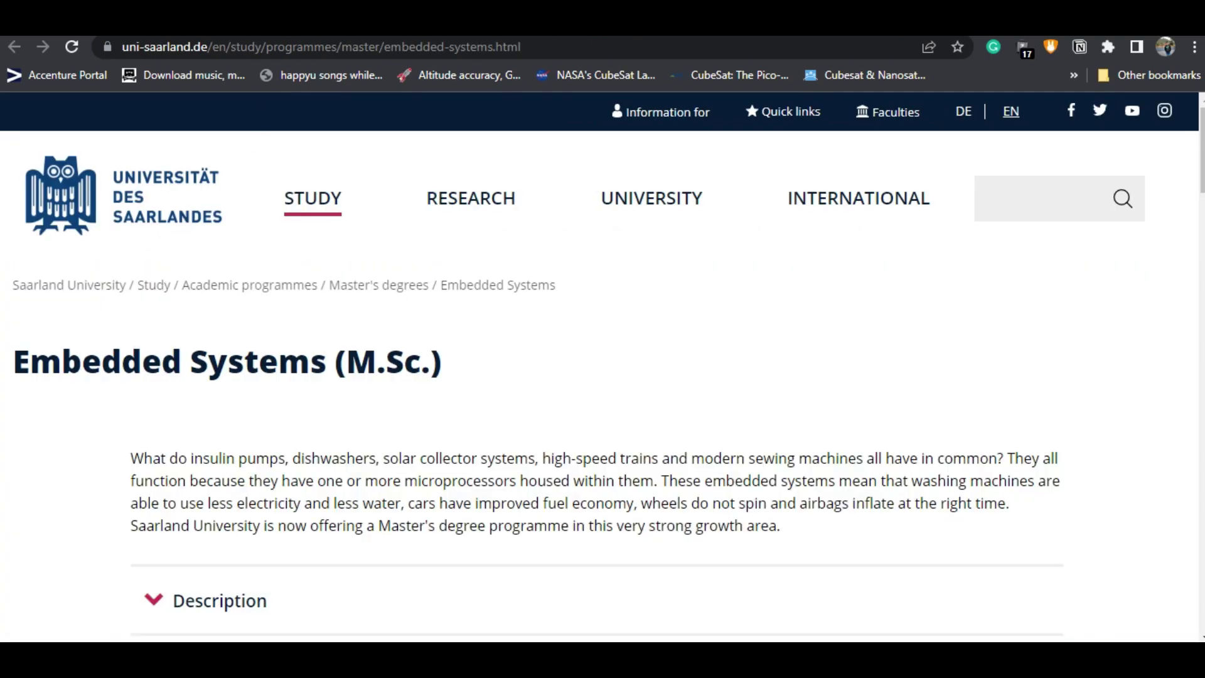
scroll(143, 406, down, 3)
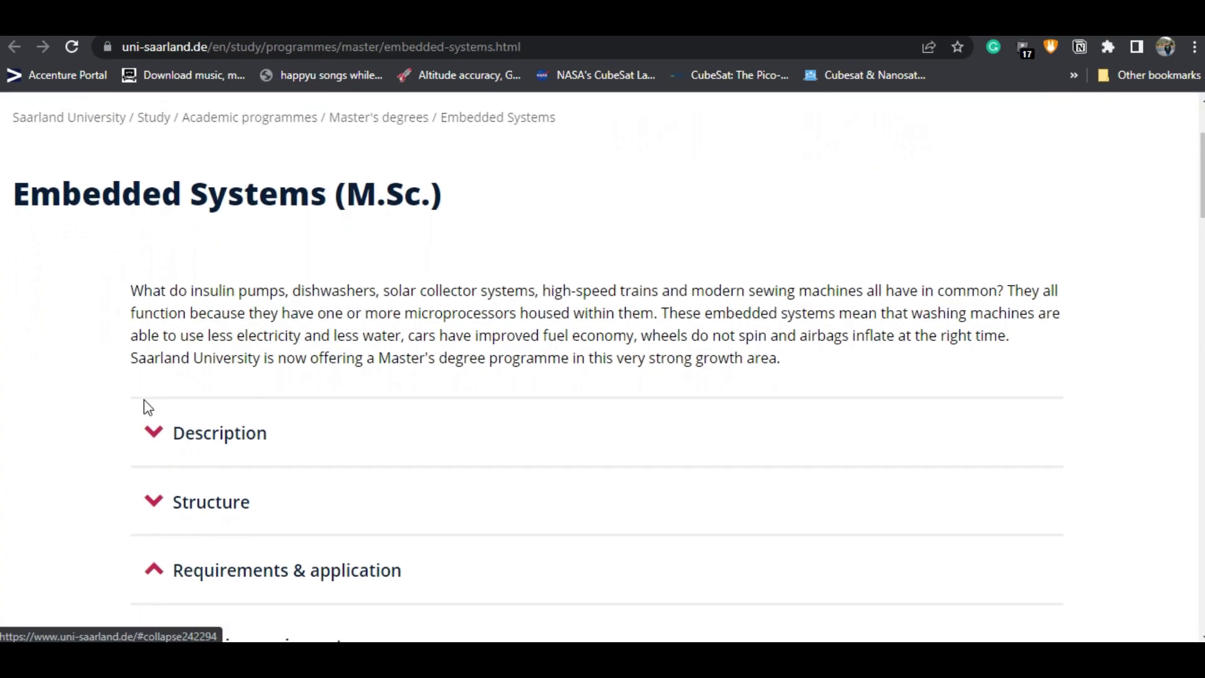
drag(15, 182, 474, 196)
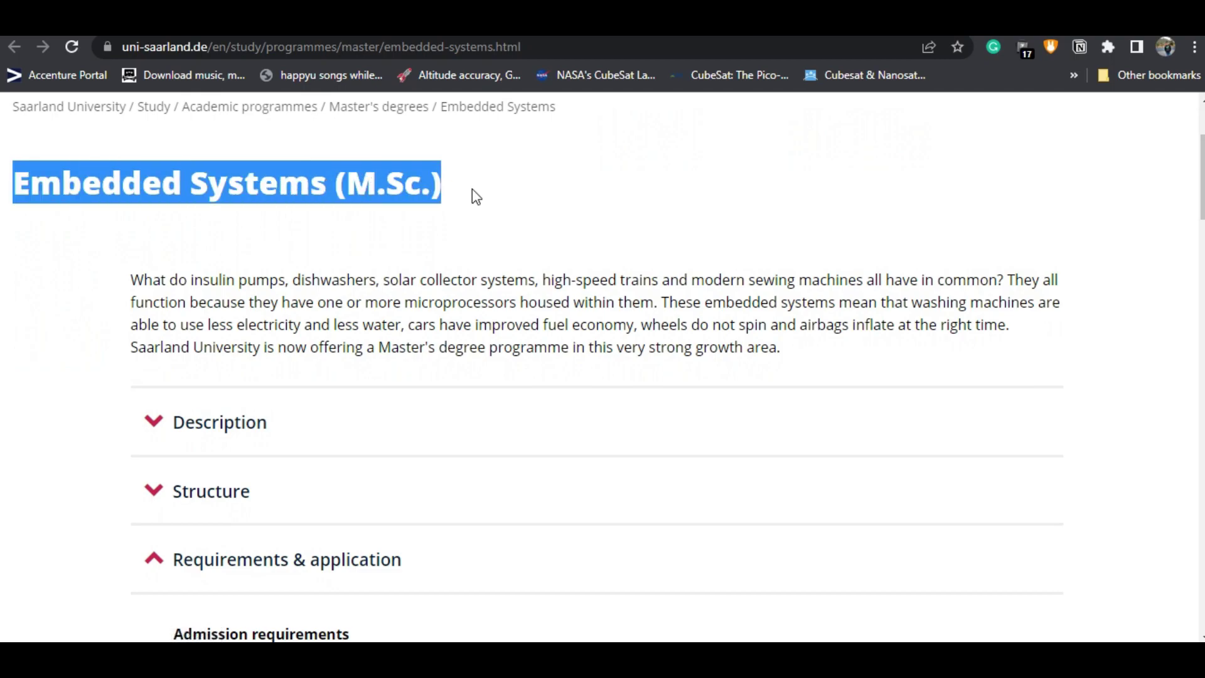
click(124, 312)
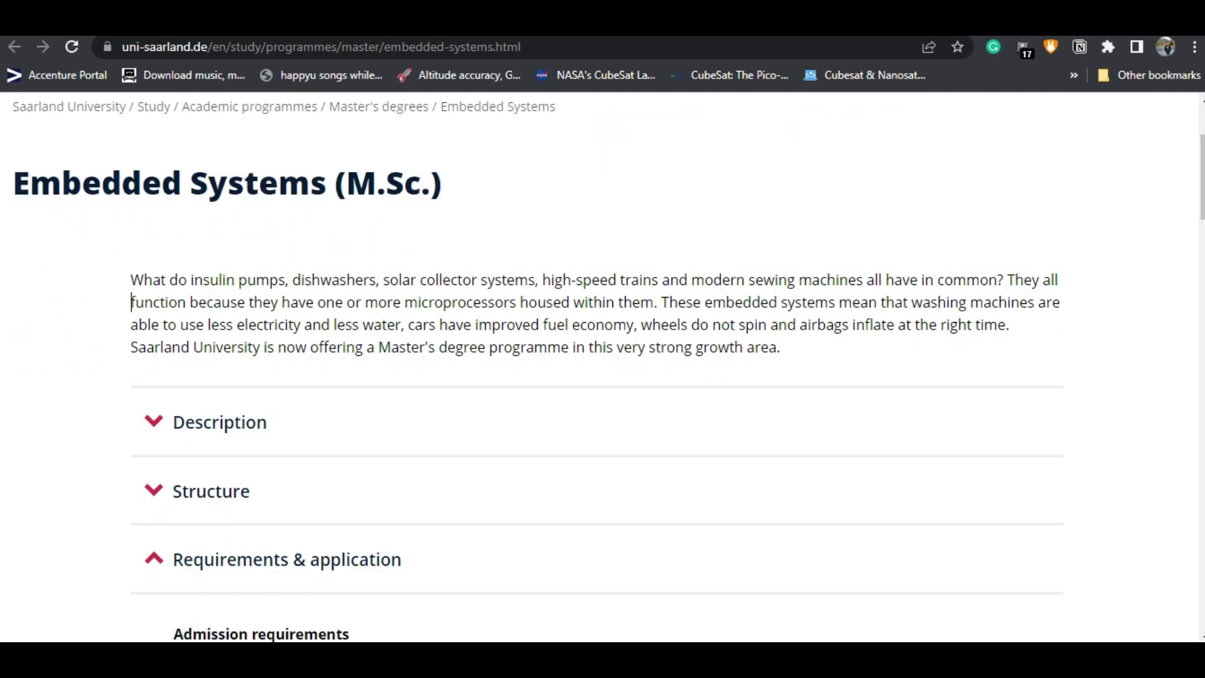
key(ctrl+Tab)
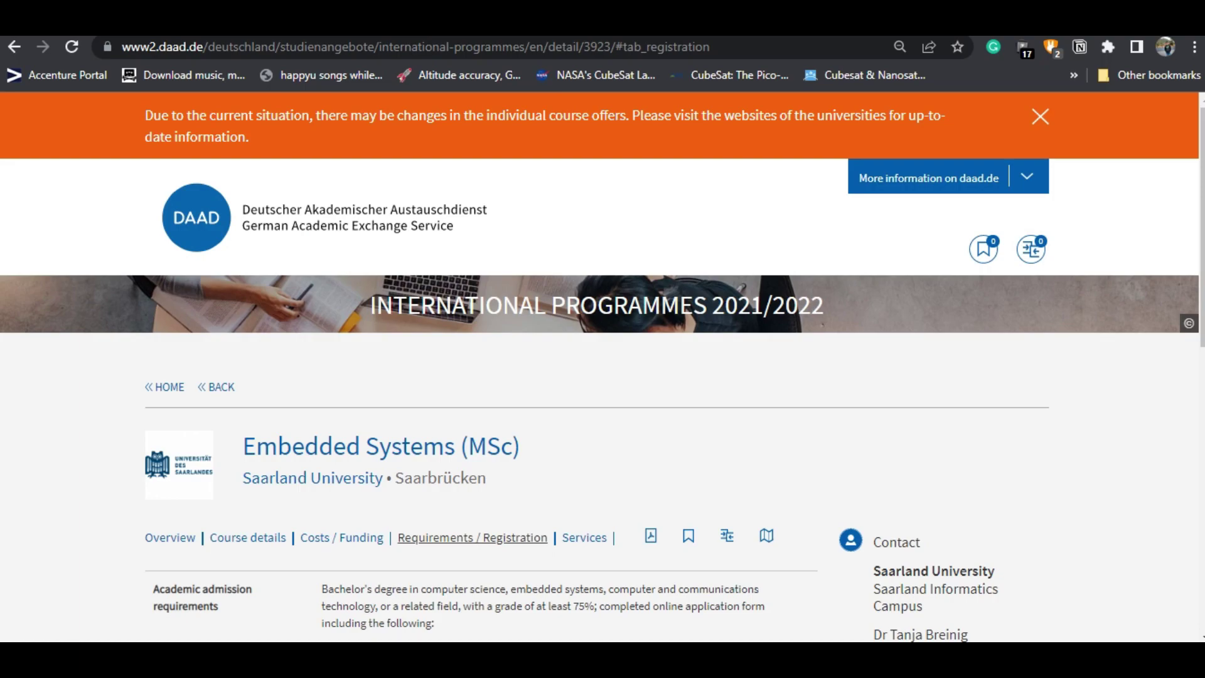
key(ctrl+Tab)
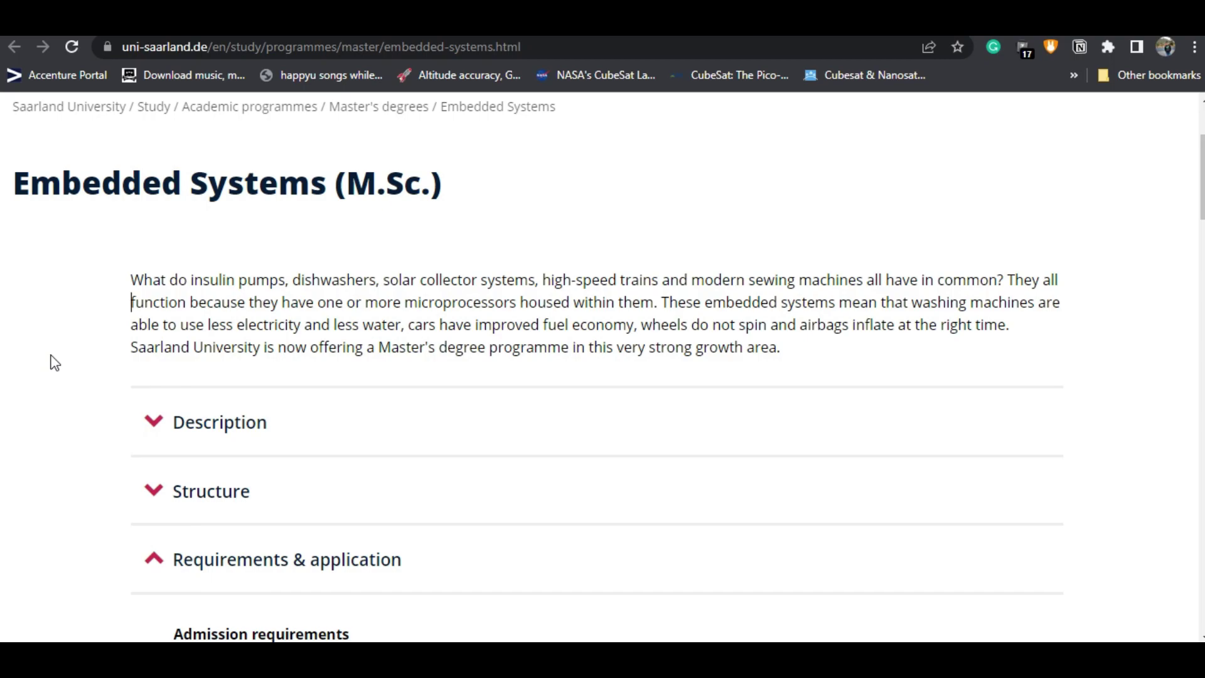
- Expand and read the Description and Structure sections of the university's Embedded Systems page
click(153, 420)
scroll(115, 419, down, 5)
click(148, 412)
scroll(63, 413, down, 3)
scroll(62, 414, down, 6)
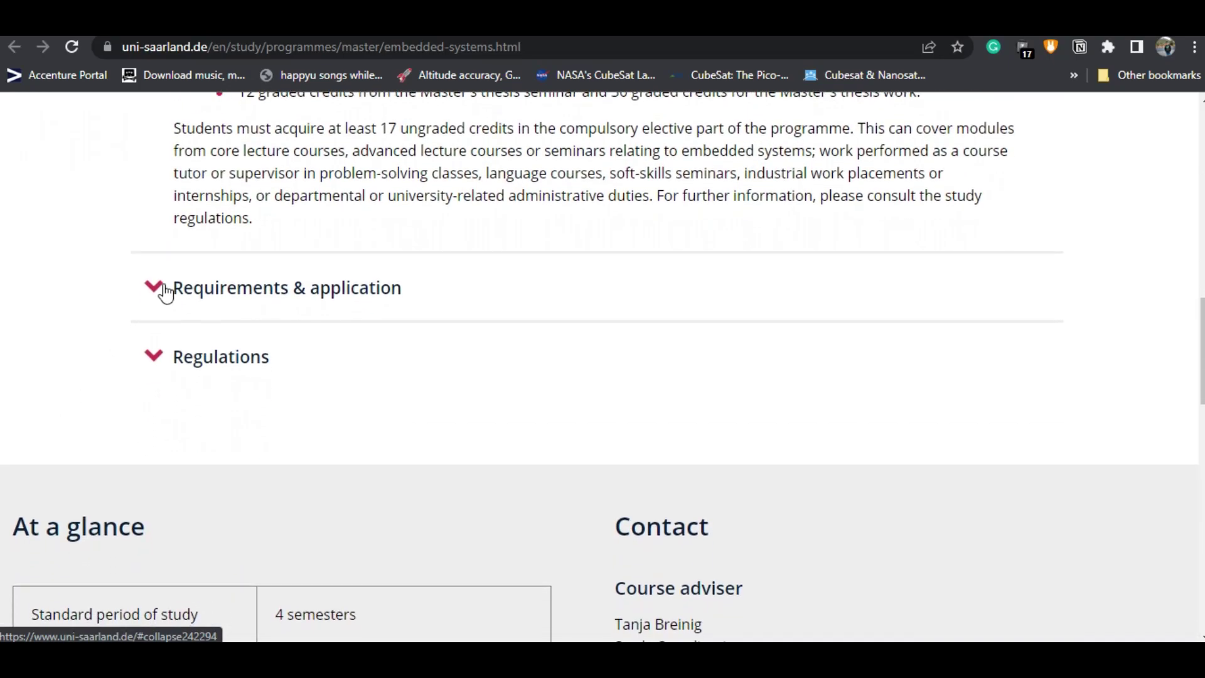
- Expand the Requirements & application section and examine the admission requirements, deadlines and procedure, and necessary documents
click(165, 292)
scroll(142, 311, down, 9)
scroll(105, 367, up, 8)
scroll(106, 374, down, 2)
scroll(106, 374, down, 5)
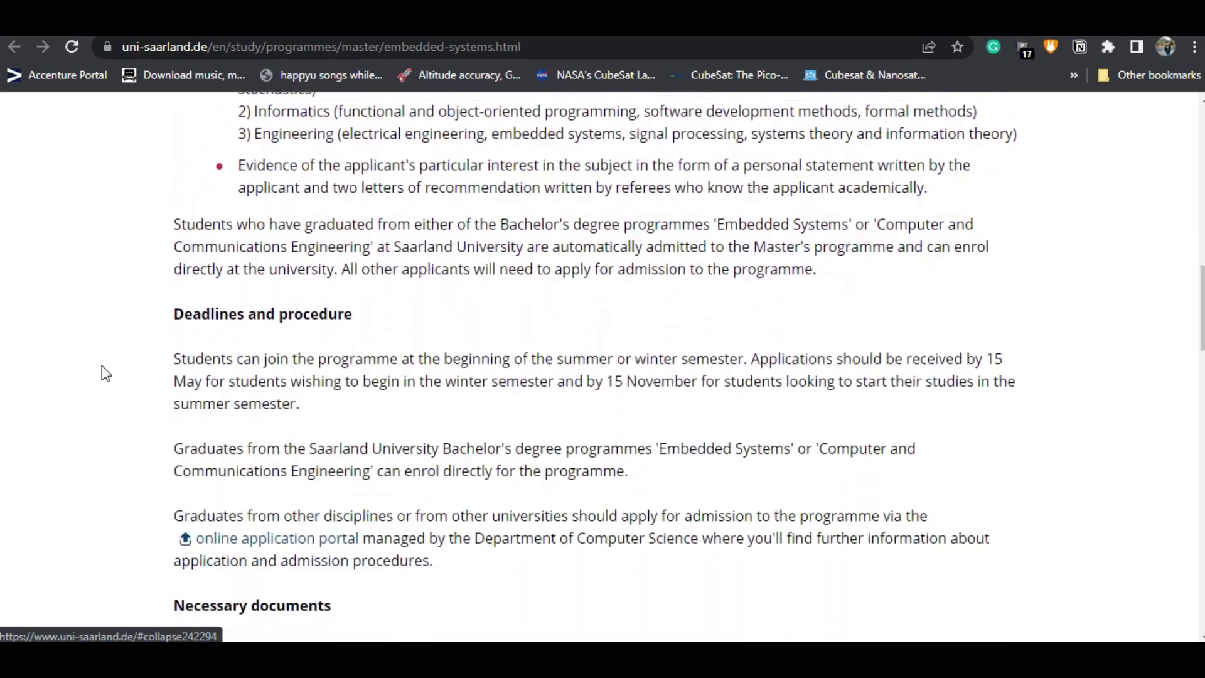
scroll(104, 372, down, 6)
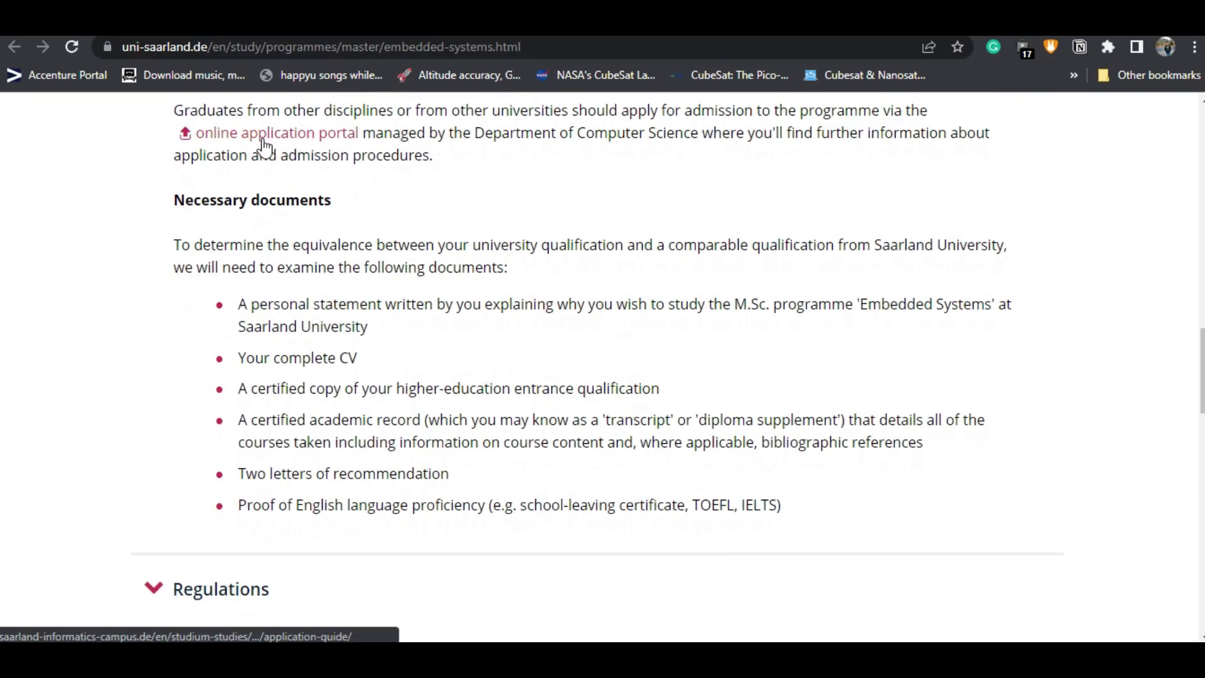
scroll(151, 333, down, 4)
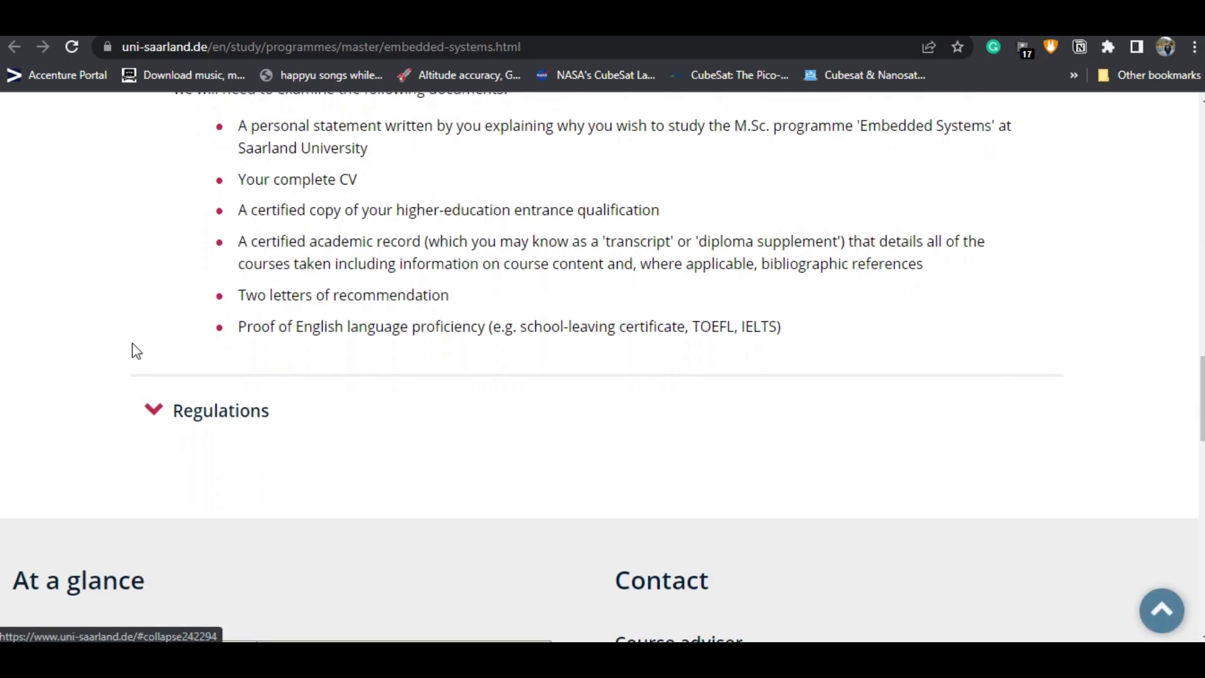
scroll(541, 465, up, 12)
scroll(544, 462, up, 5)
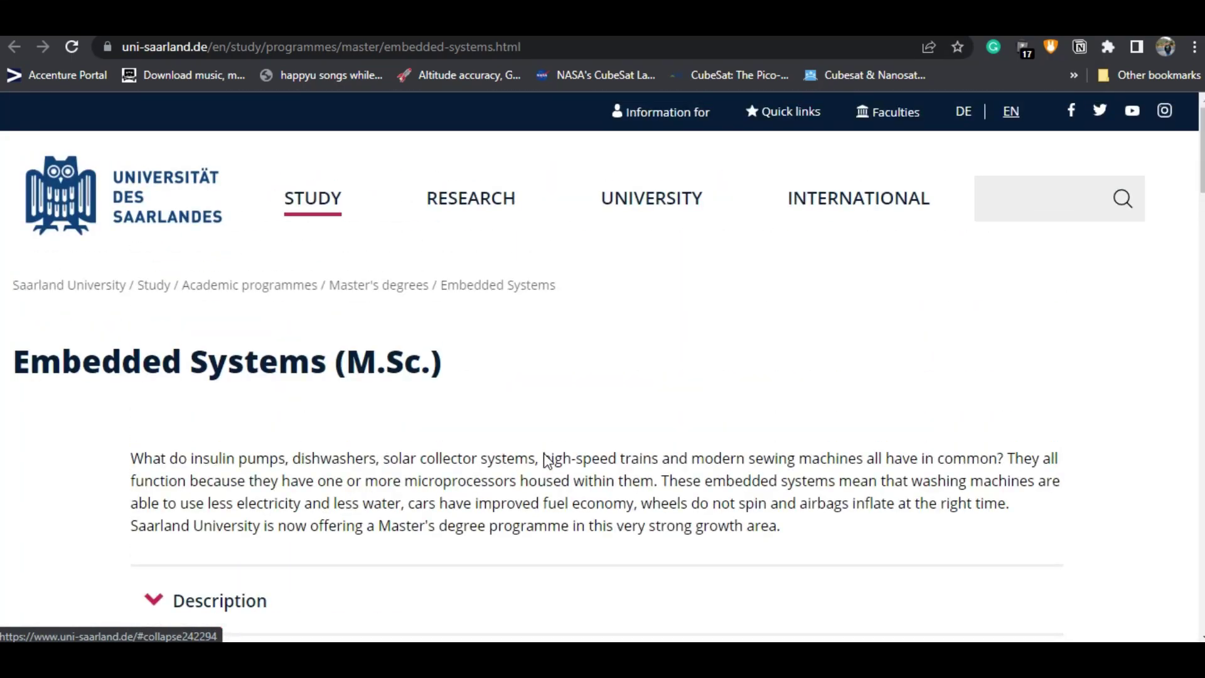
- Return to the DAAD listing and open the programme's course website at the start of the Master's Degree Programs page
key(alt+Left)
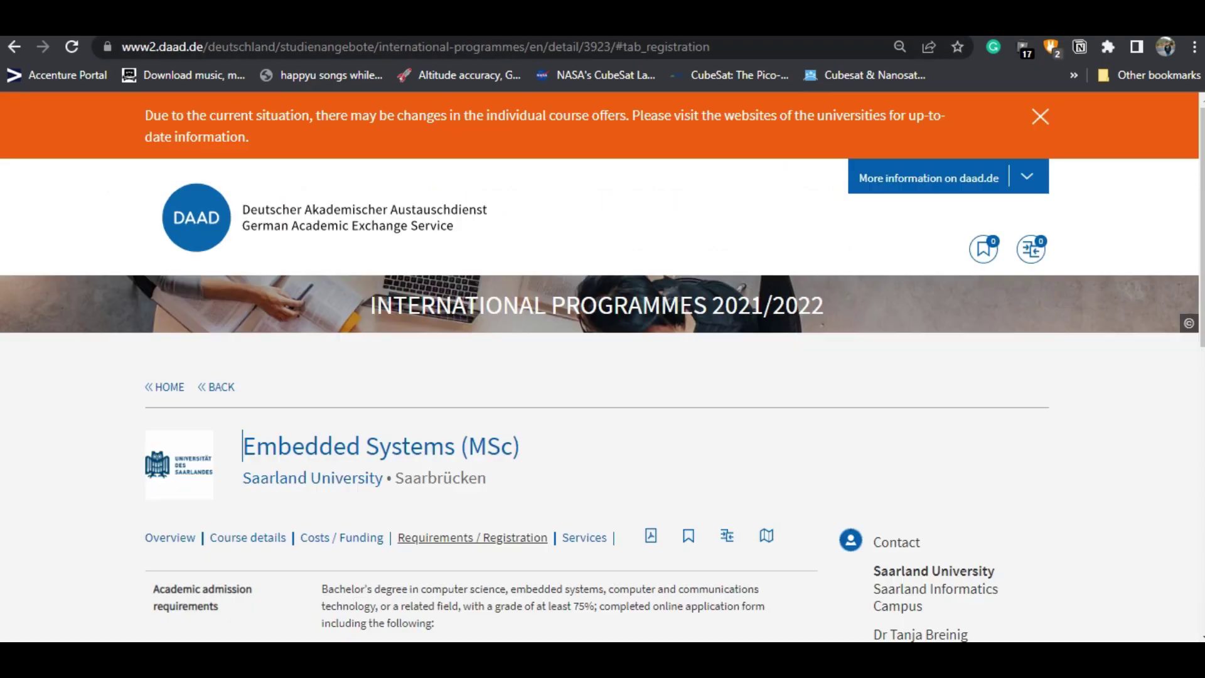
scroll(746, 380, down, 4)
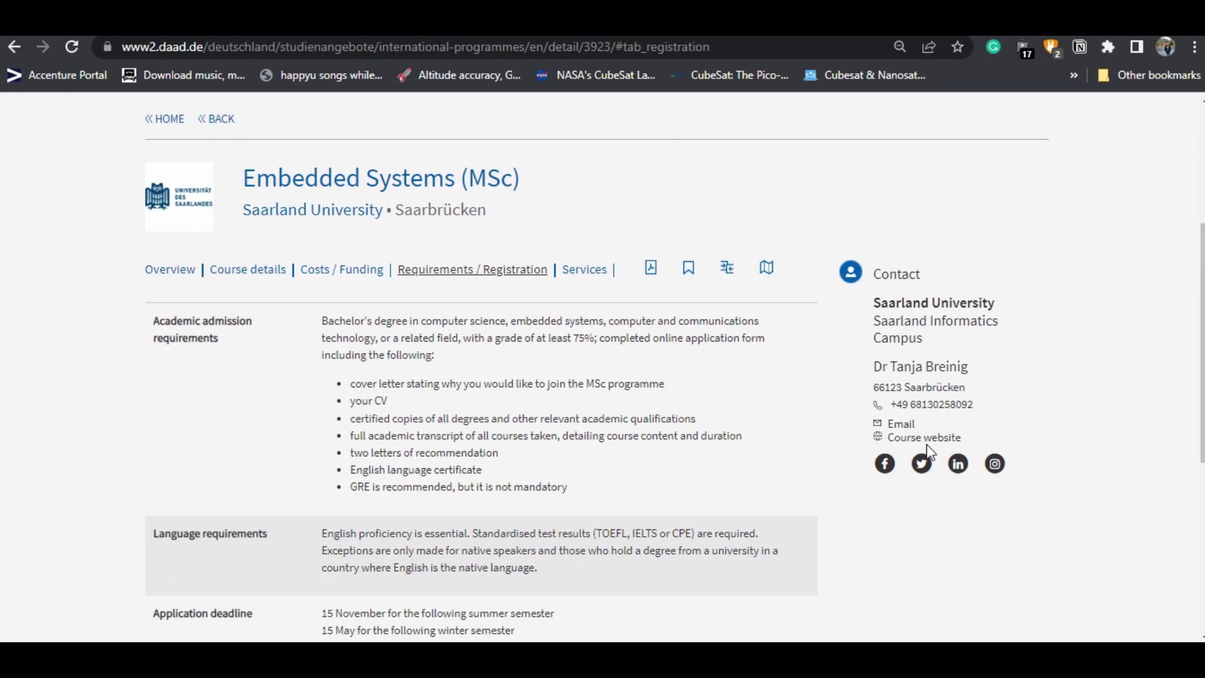
click(892, 440)
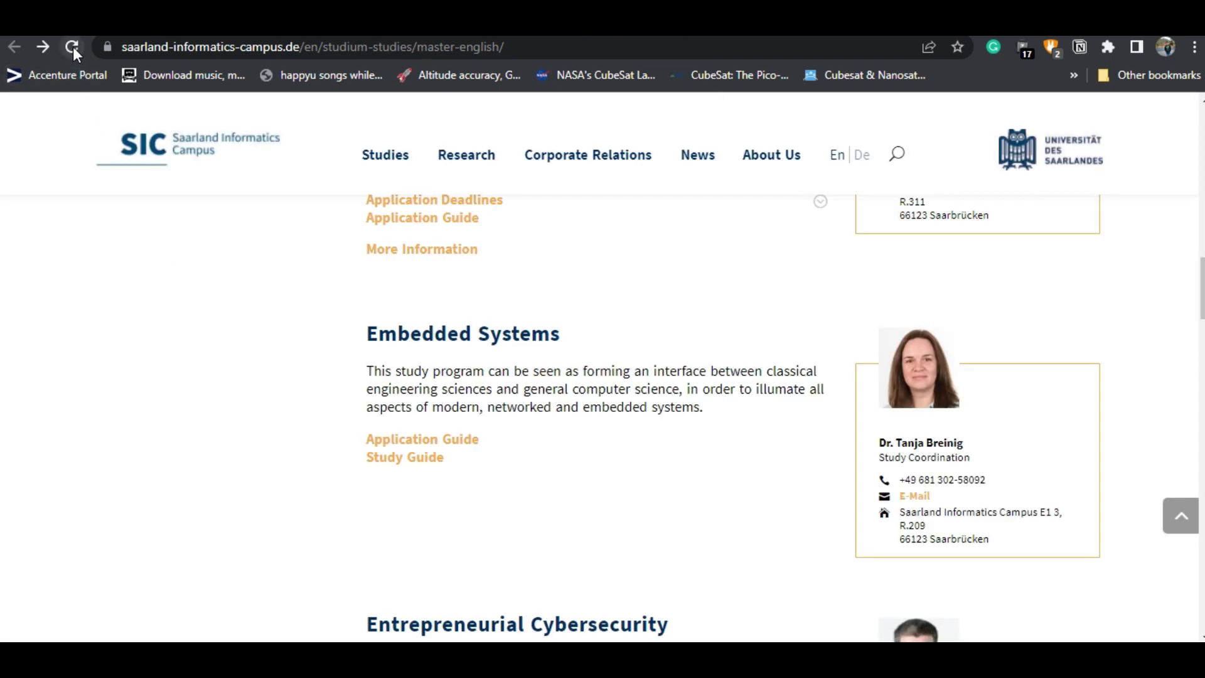
scroll(164, 440, up, 20)
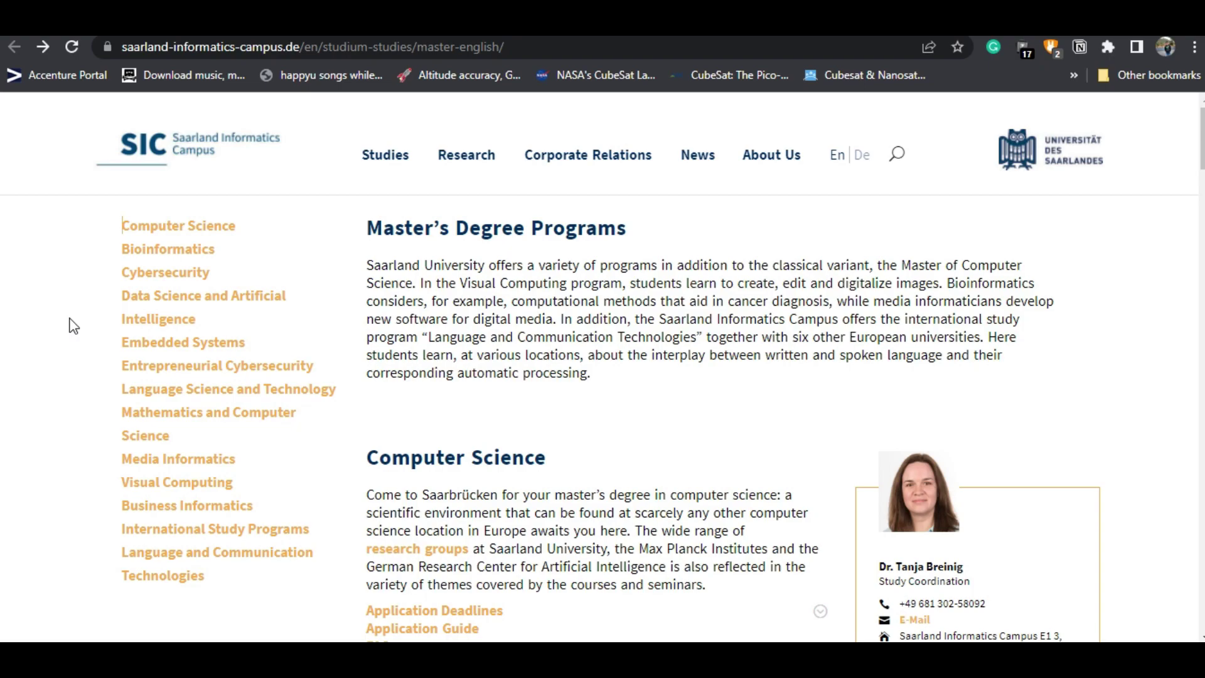
- Examine the list of master's programmes offered by Saarland Informatics Campus, highlighting the whole list
drag(96, 225, 62, 378)
click(62, 378)
mouse_move(121, 215)
mouse_down()
mouse_move(169, 461)
mouse_move(233, 582)
mouse_up()
click(82, 347)
- Find the Embedded Systems entry among the master's programmes and open its Application Guide
scroll(78, 340, down, 20)
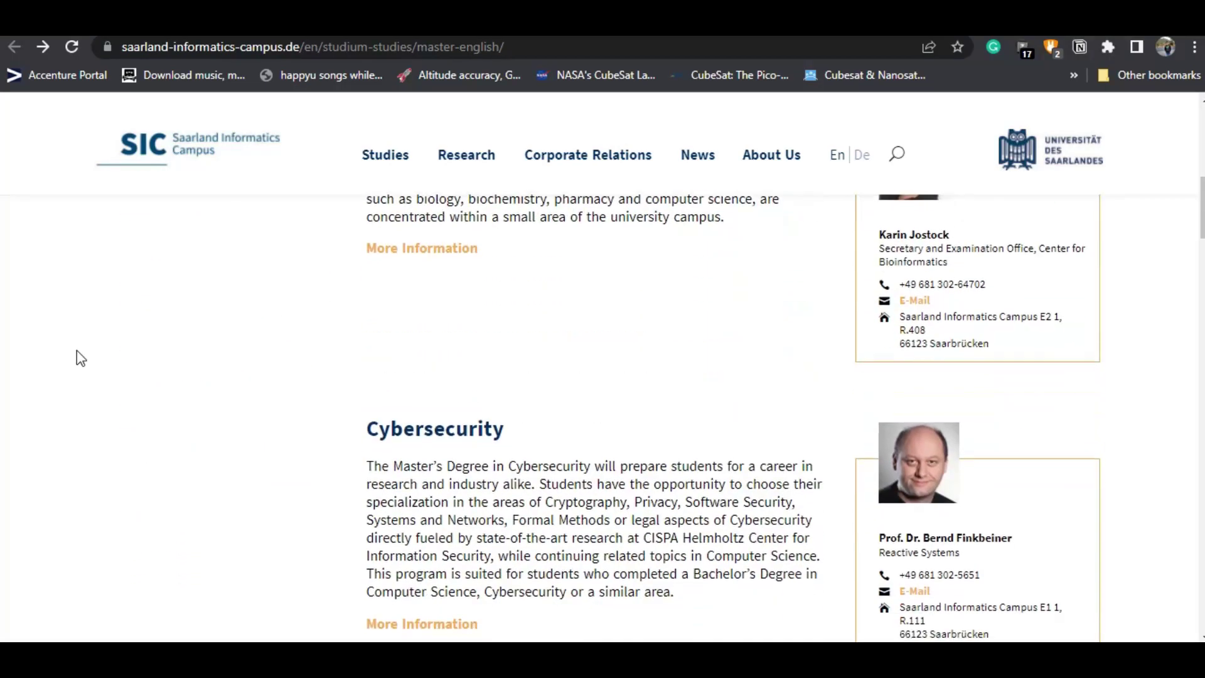
scroll(80, 358, down, 4)
scroll(81, 358, up, 3)
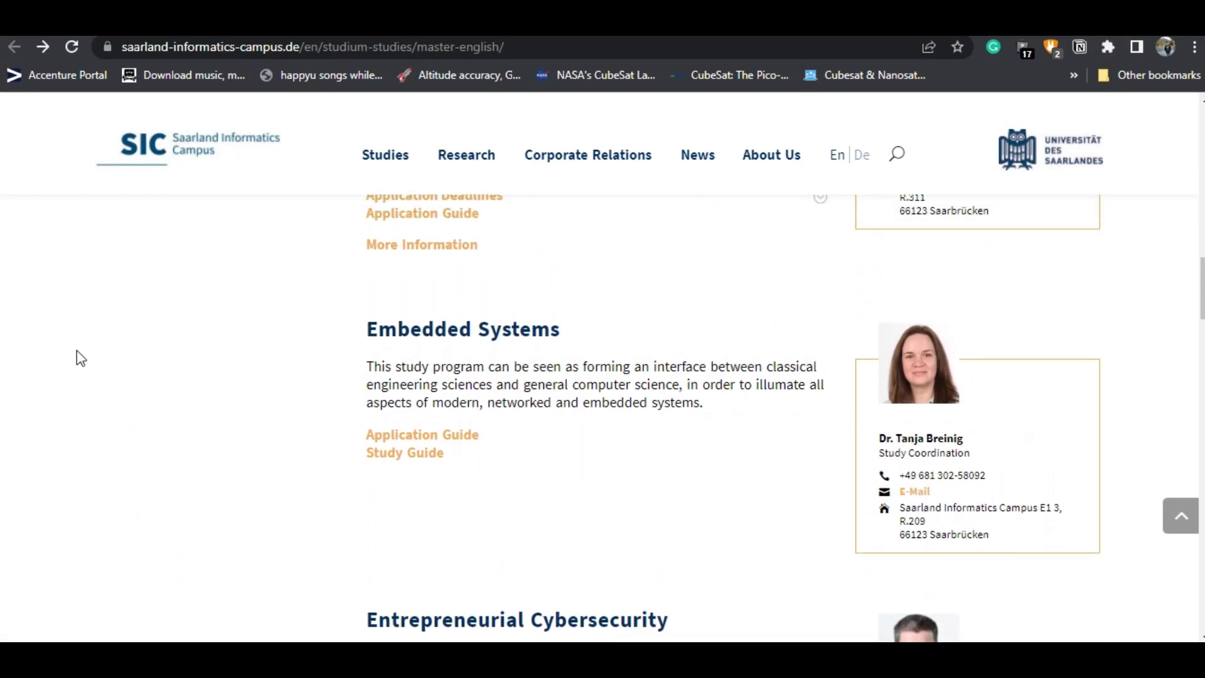
click(440, 438)
scroll(177, 459, up, 20)
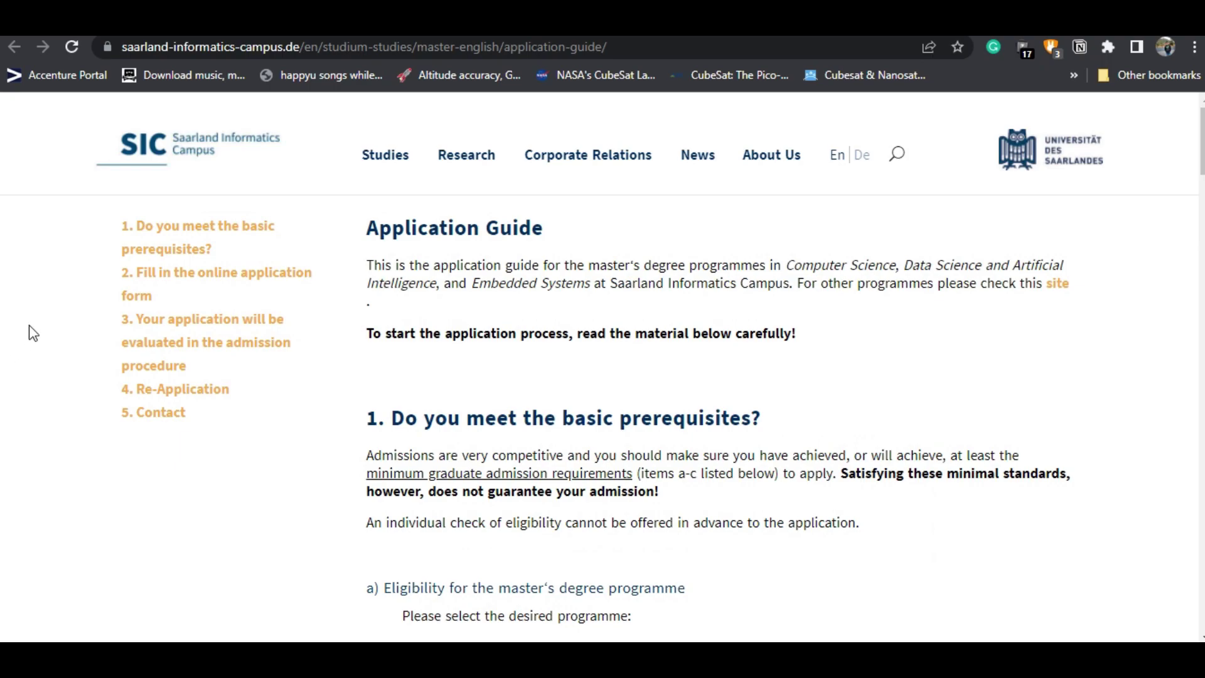
- Compare the eligibility criteria for Computer Science and Embedded Systems in the application guide
scroll(29, 330, down, 12)
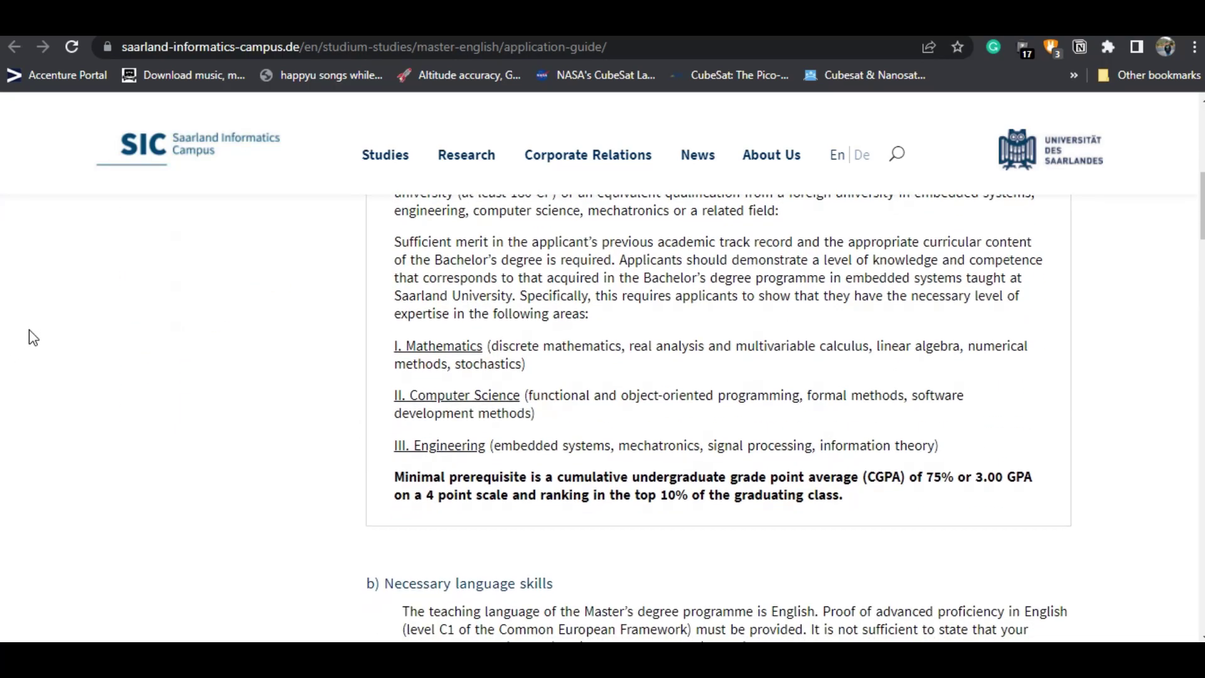
scroll(28, 330, up, 7)
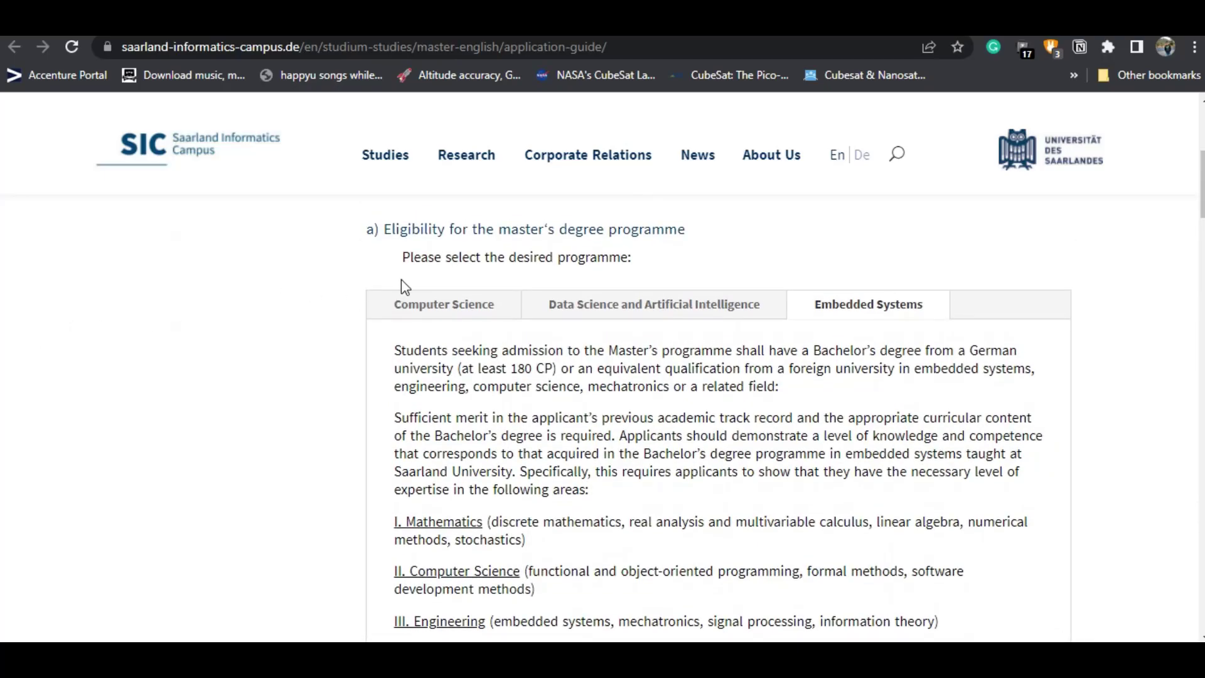
click(444, 305)
click(874, 305)
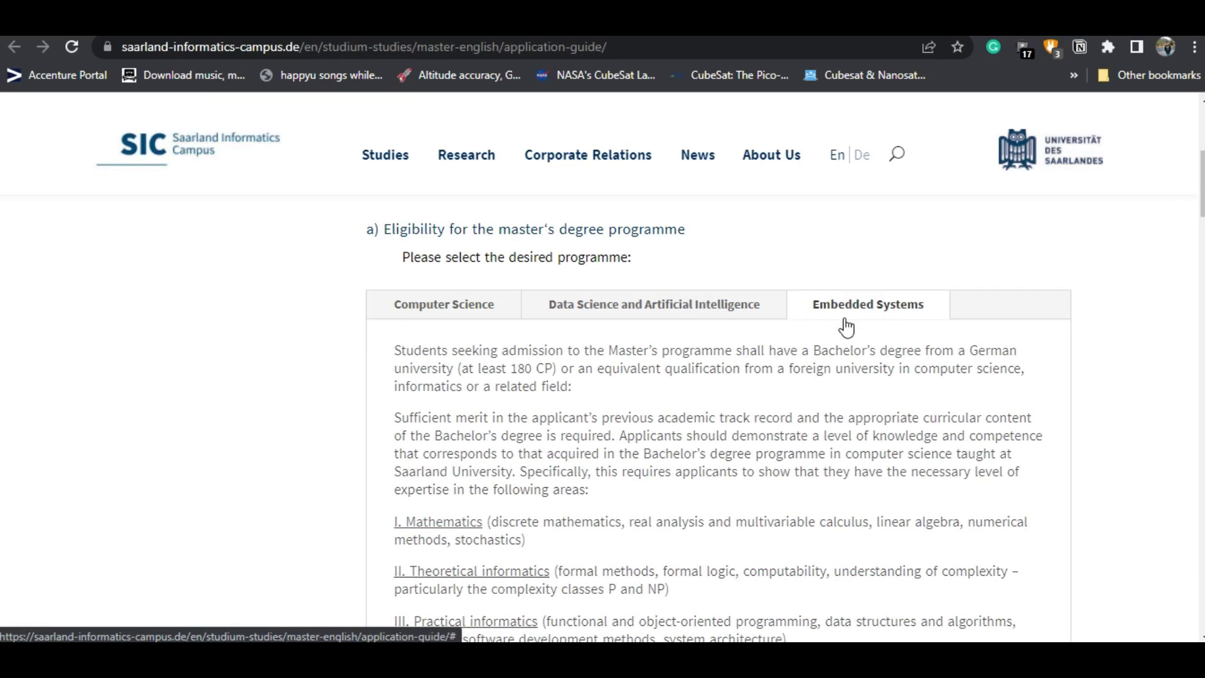
- Review the remaining prerequisites and application form guidance, and open the Online Application System
scroll(82, 325, down, 15)
scroll(81, 333, up, 7)
scroll(73, 351, down, 12)
scroll(74, 356, down, 13)
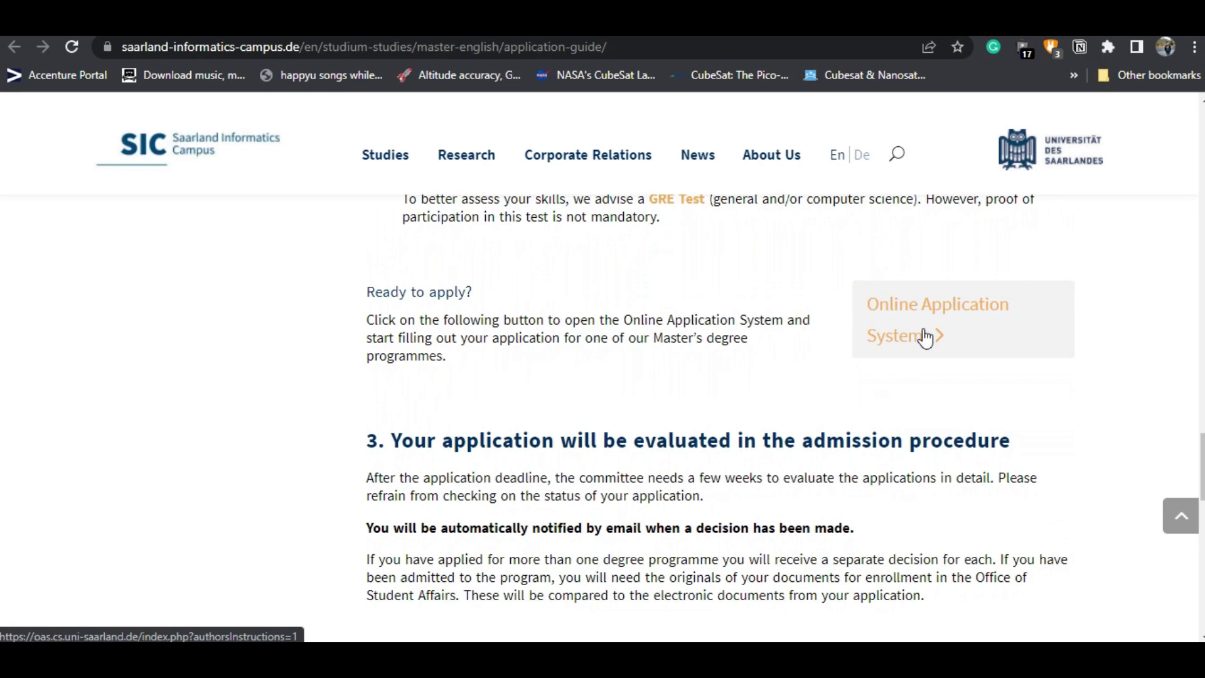
click(925, 338)
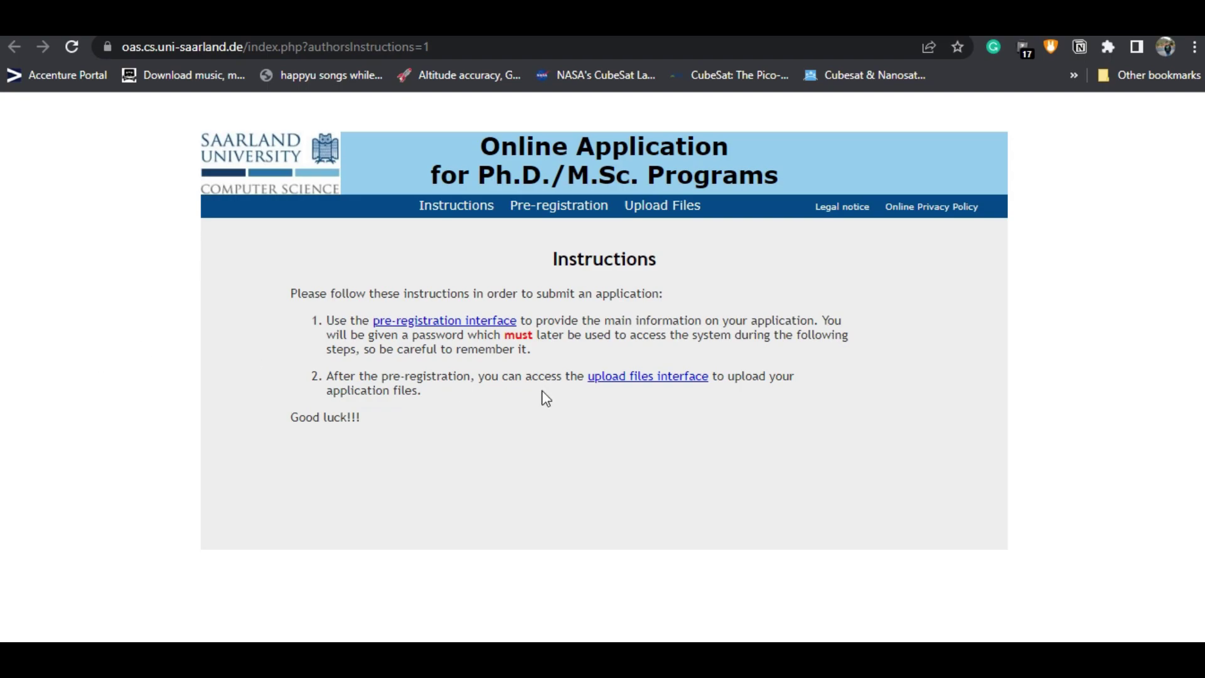
- Highlight the pre-registration interface link in the application instructions and open the registration form
drag(366, 322, 484, 322)
click(178, 360)
click(428, 321)
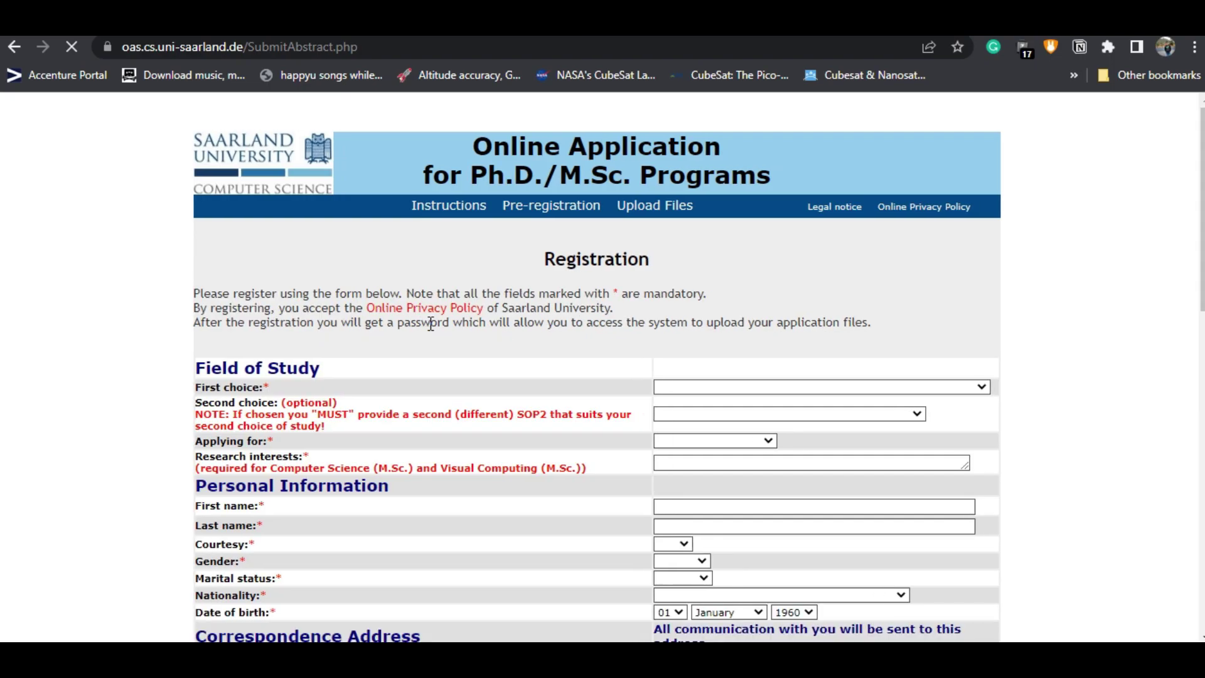
- Look over the registration form from the field of study down to the second reference
scroll(111, 370, down, 5)
scroll(110, 371, up, 3)
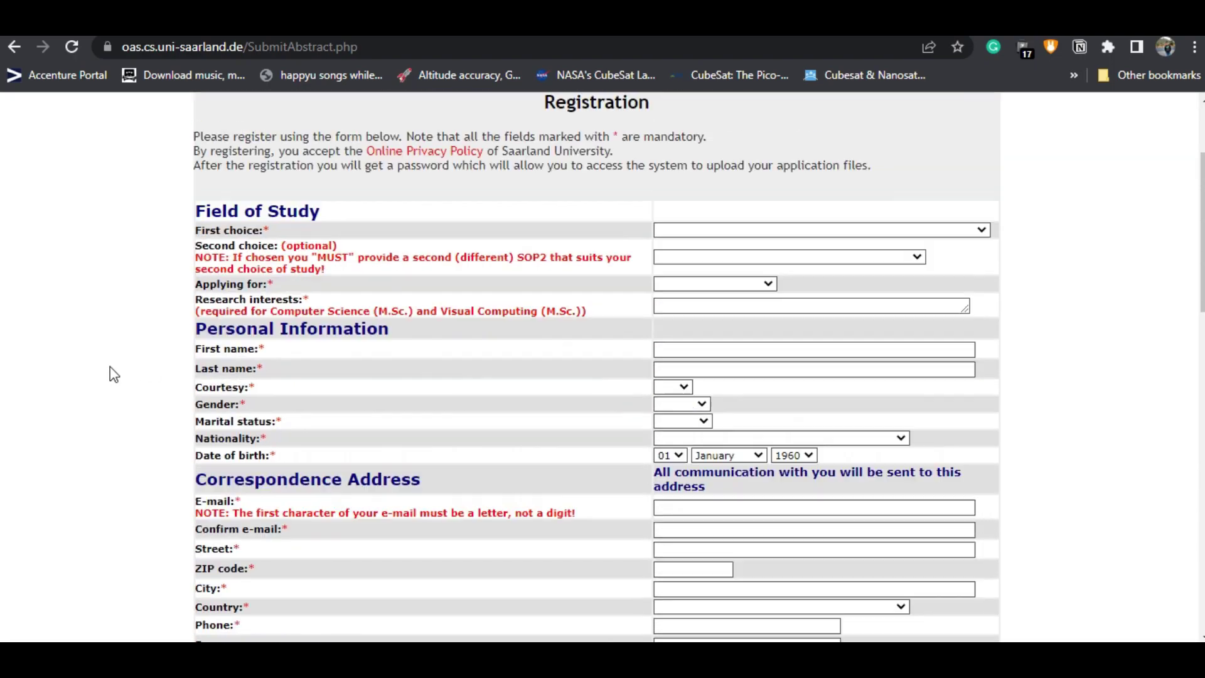
scroll(110, 371, up, 3)
scroll(108, 376, down, 12)
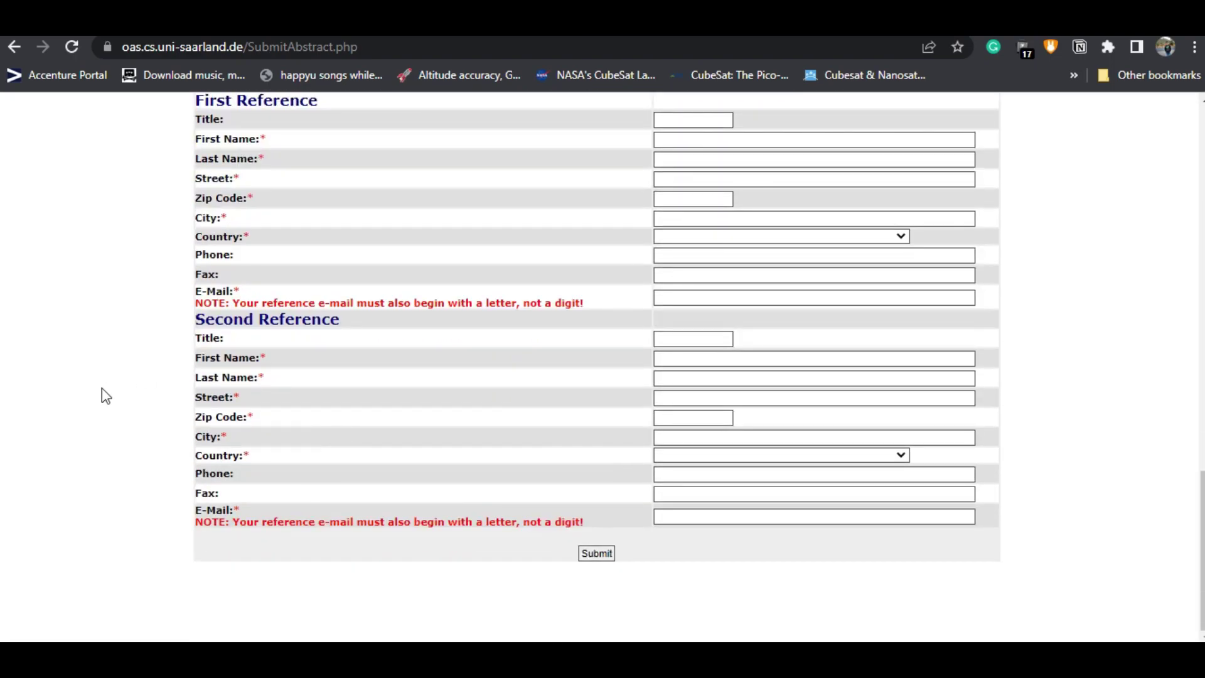
scroll(103, 389, up, 12)
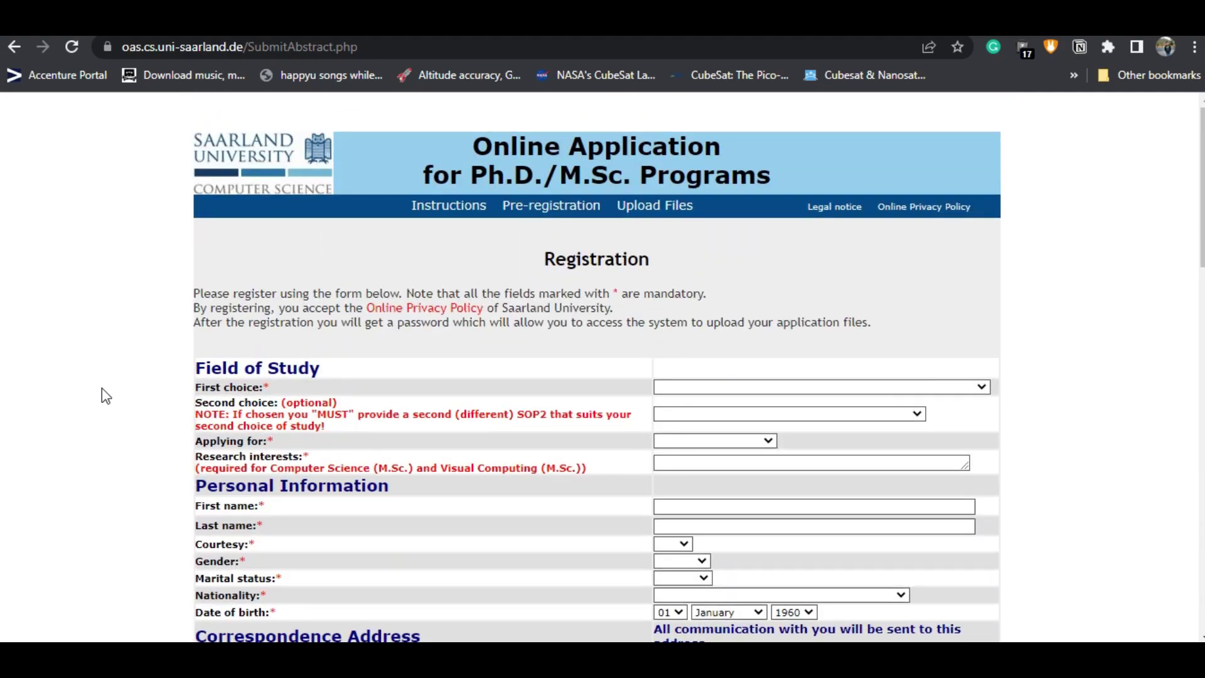
- Set the first choice of study to Embedded Systems (M.Sc.)
scroll(101, 388, down, 1)
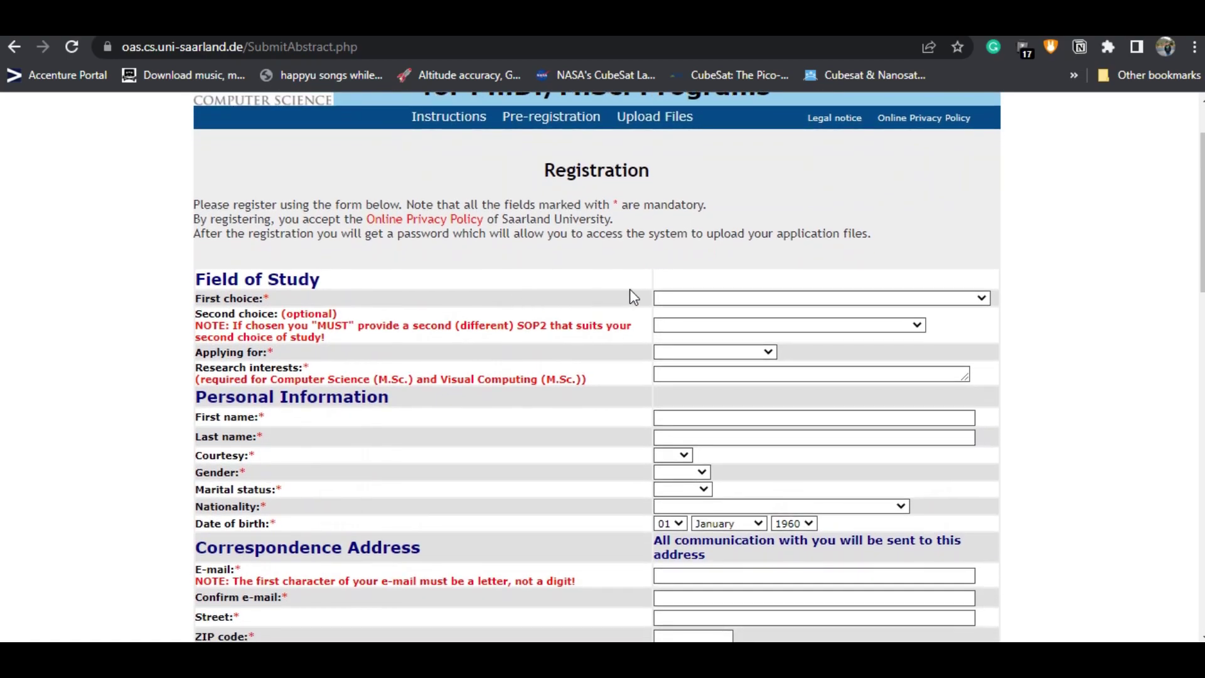
click(694, 302)
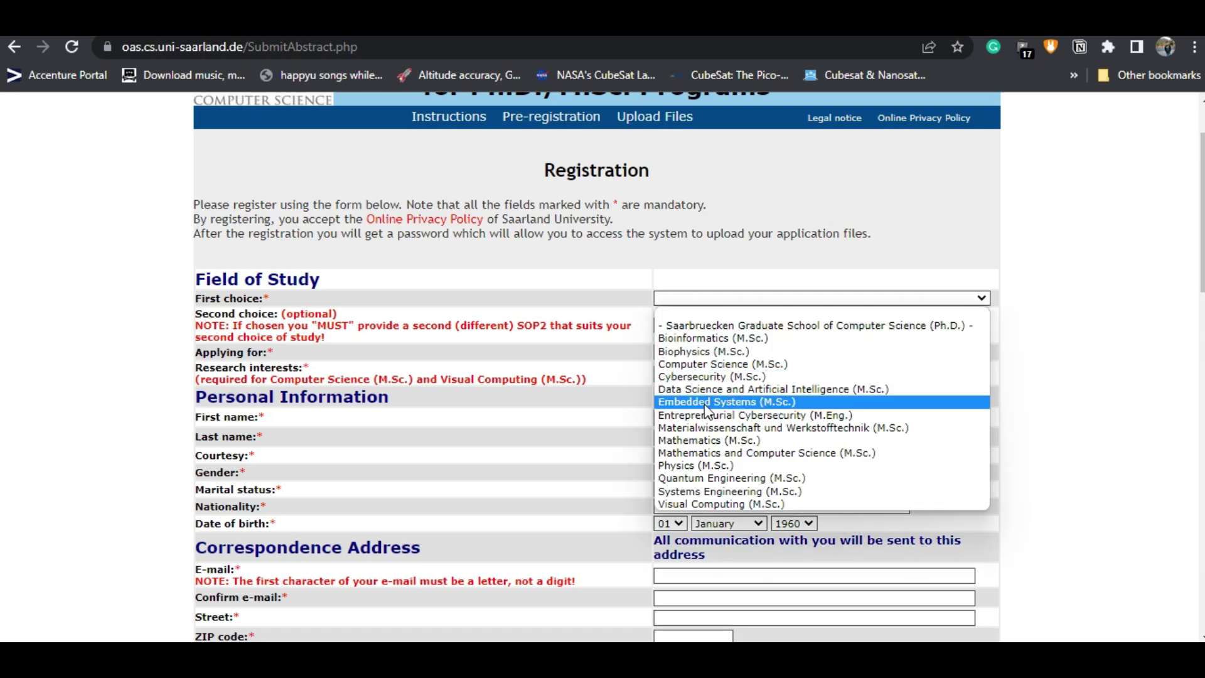
click(784, 405)
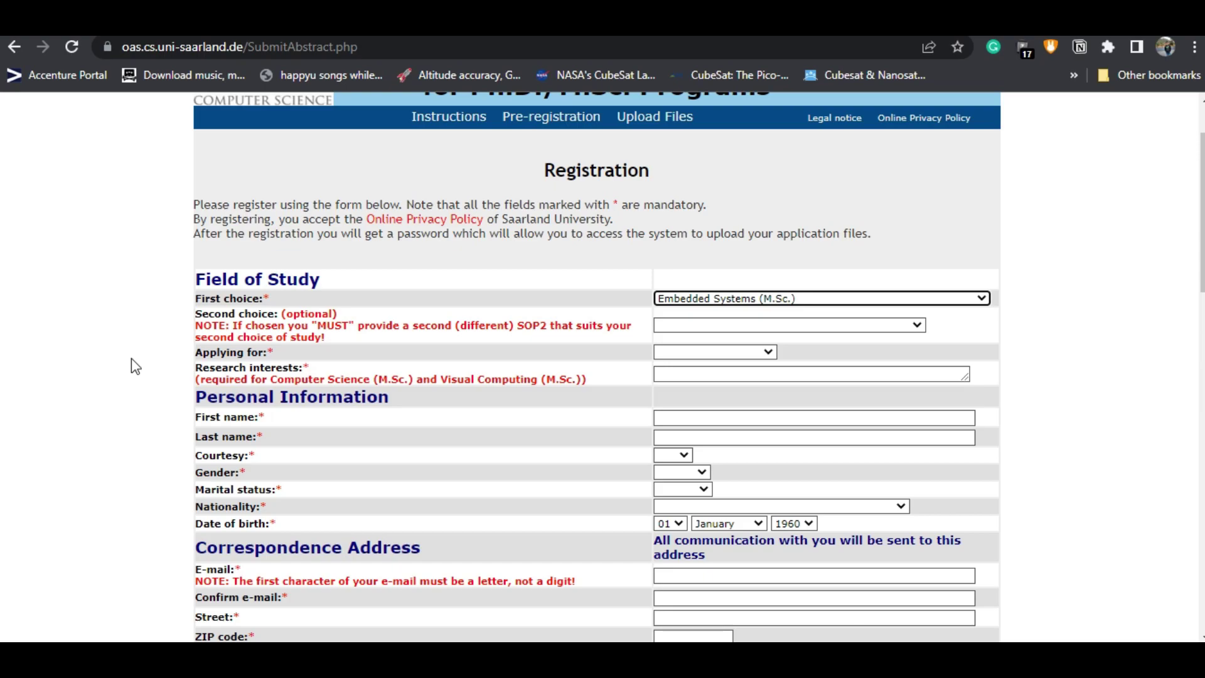
- Look through the programmes available as the optional second choice of study without selecting one
click(747, 332)
key(Down)
key(Down)
key(Down)
key(Down)
key(Down)
key(Down)
key(Down)
key(Down)
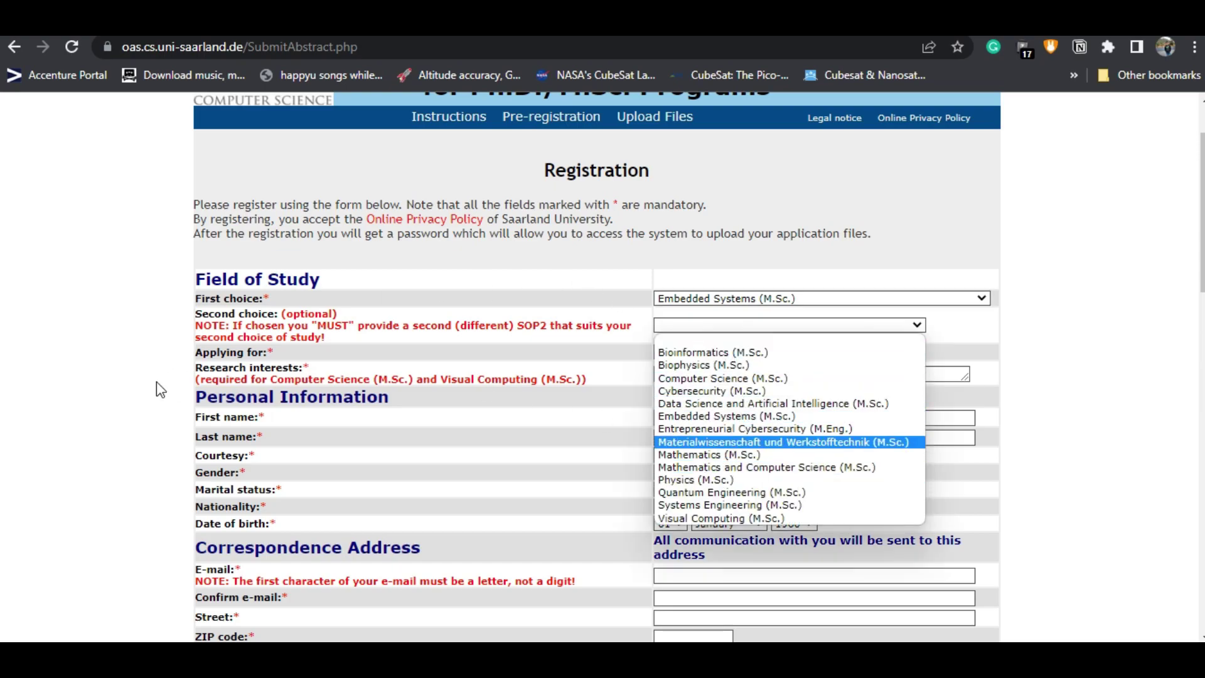
key(Escape)
- Set the first choice to Computer Science (M.Sc.) and the second choice to Data Science and Artificial Intelligence (M.Sc.)
click(752, 296)
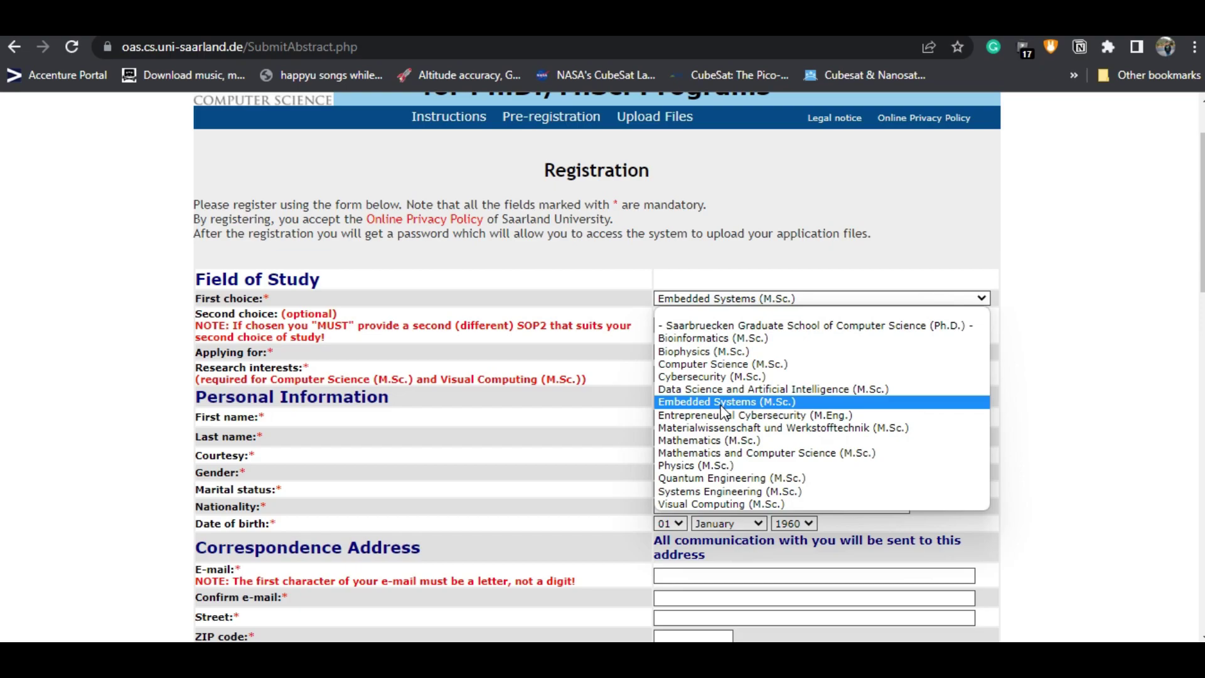
click(745, 366)
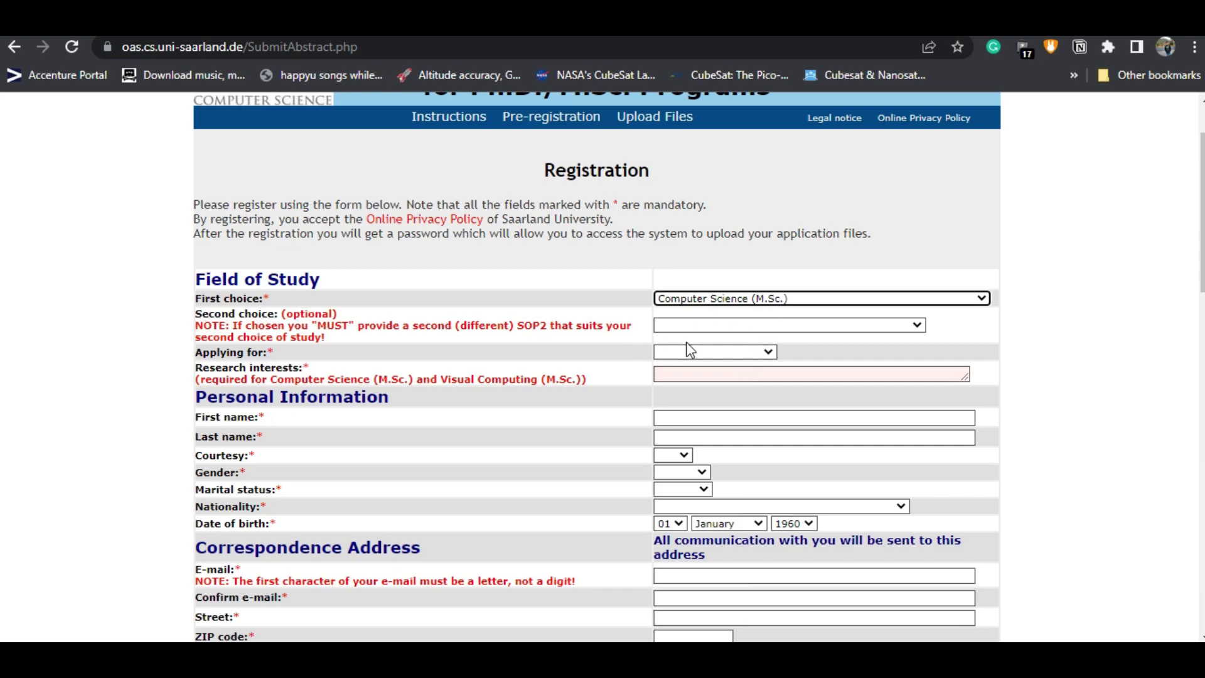
click(710, 323)
click(702, 405)
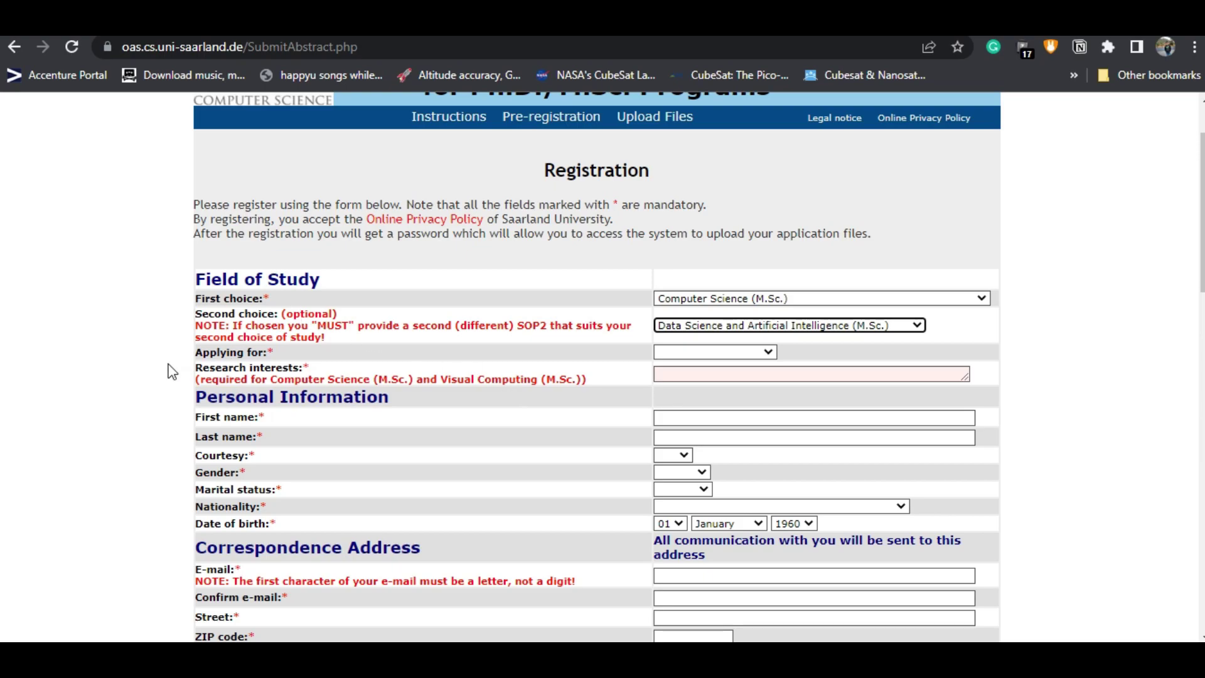
- Set the first choice of study to Embedded Systems (M.Sc.) and clear the optional second choice
click(772, 300)
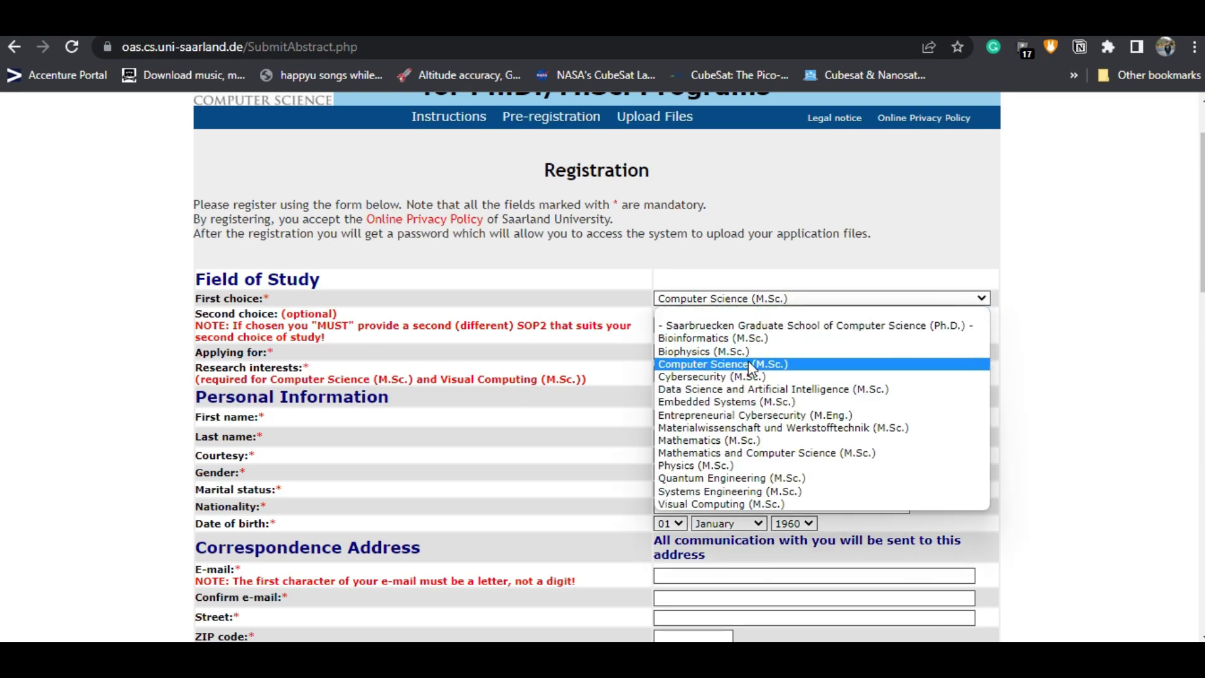
click(722, 401)
click(726, 326)
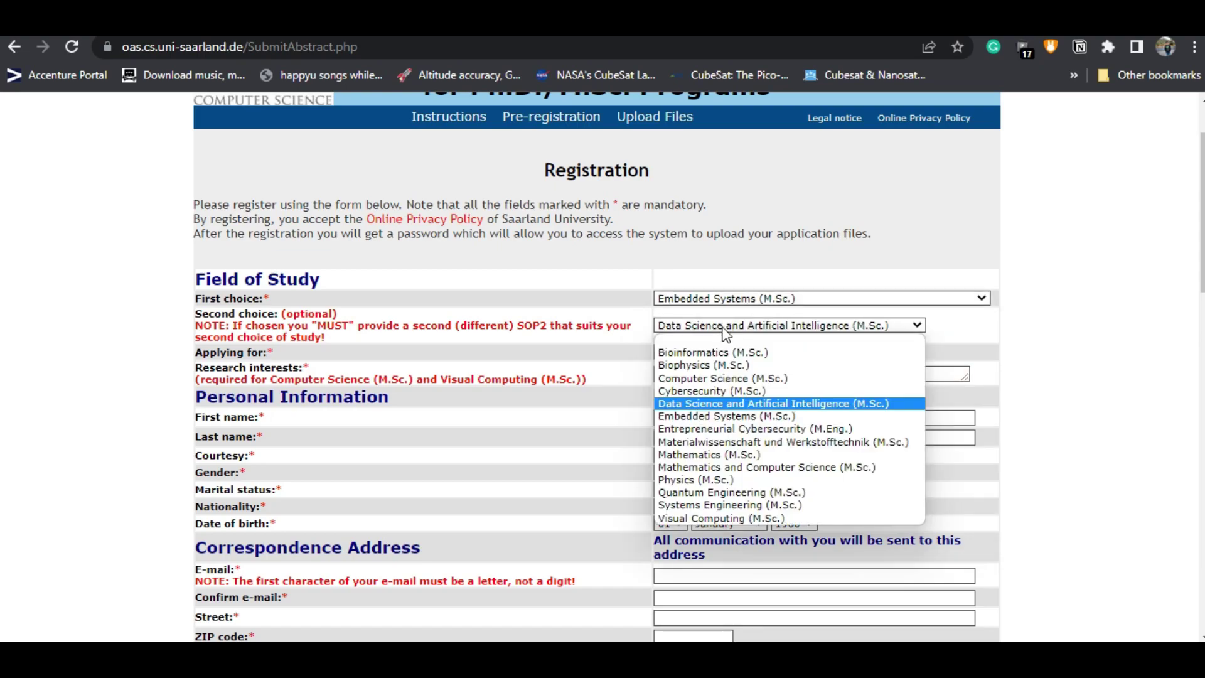
click(717, 338)
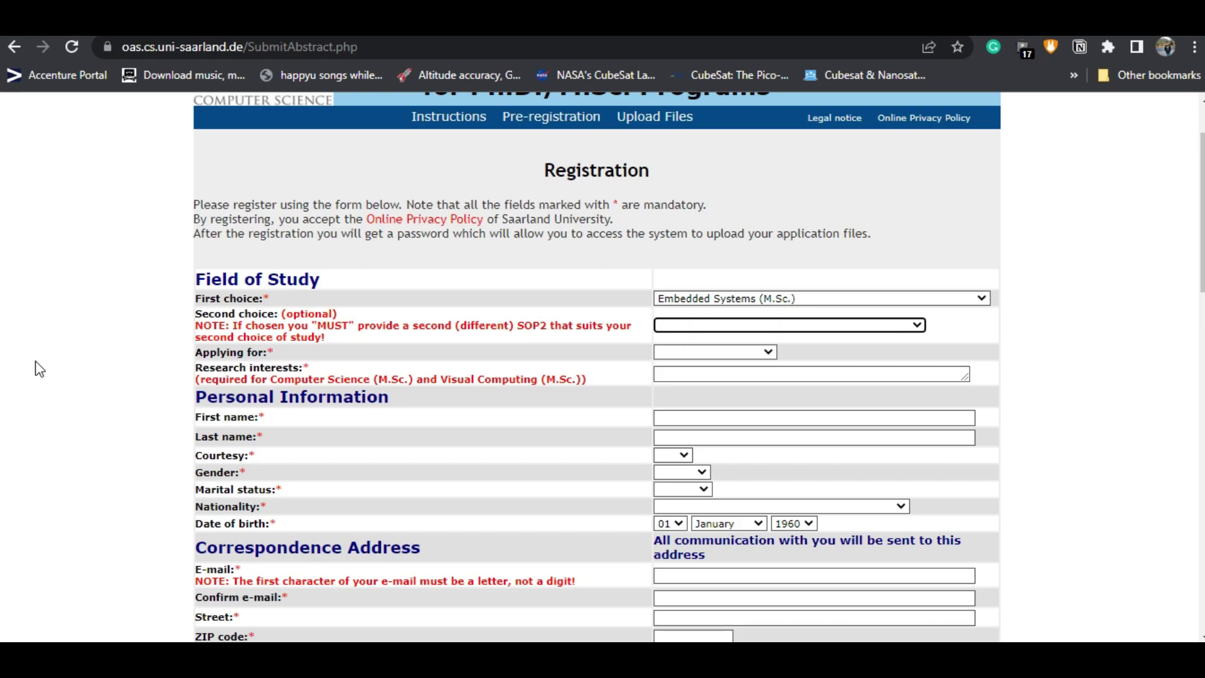
- Set the term being applied for to 2022/23 Winterterm
scroll(37, 369, down, 1)
click(705, 268)
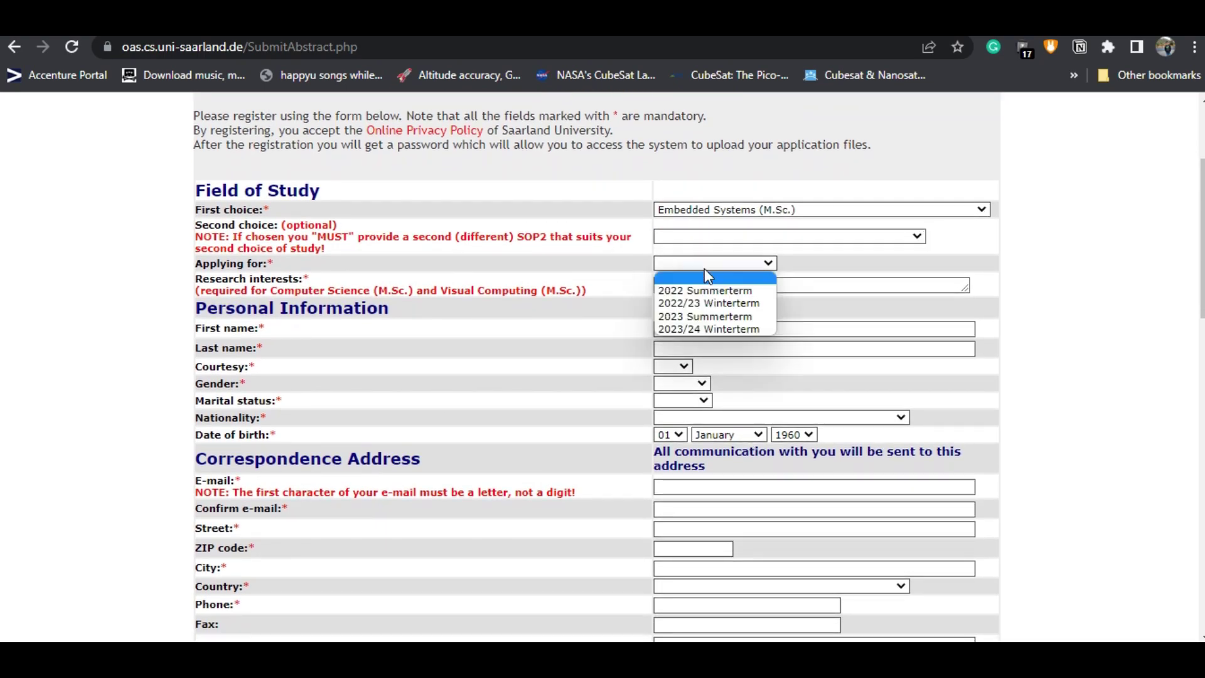
click(744, 302)
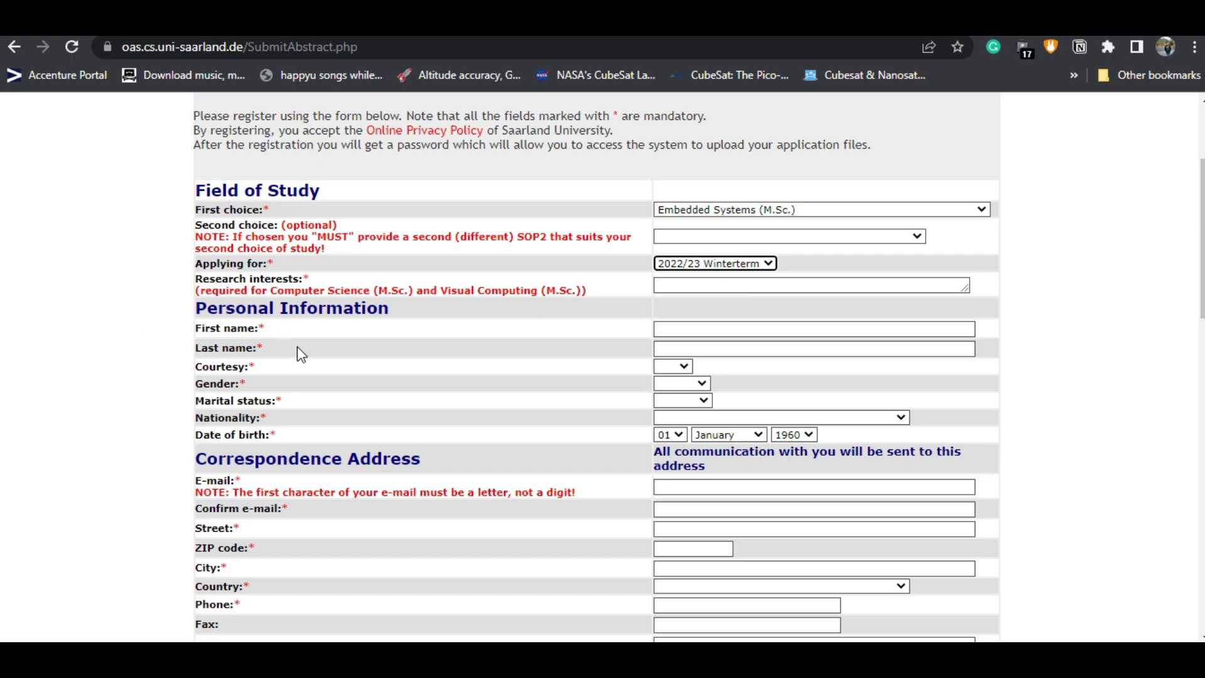
- Read the research interests requirement and look over the personal information and correspondence address fields
drag(271, 290, 575, 293)
click(690, 290)
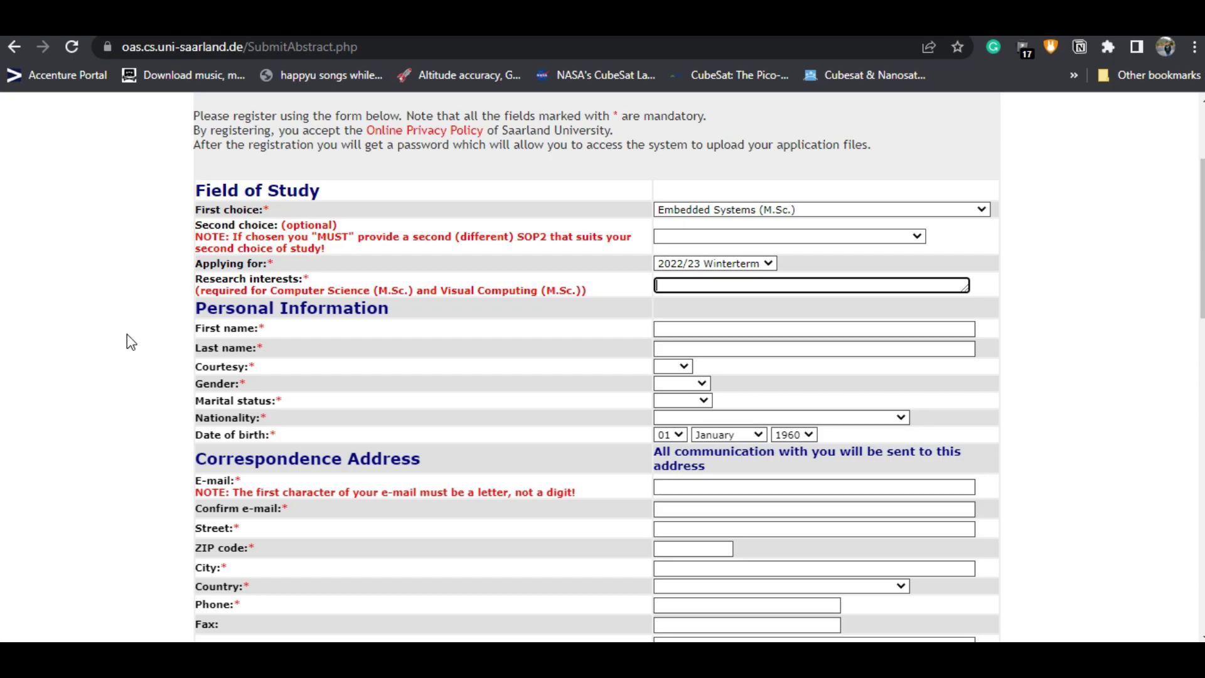
scroll(127, 340, up, 3)
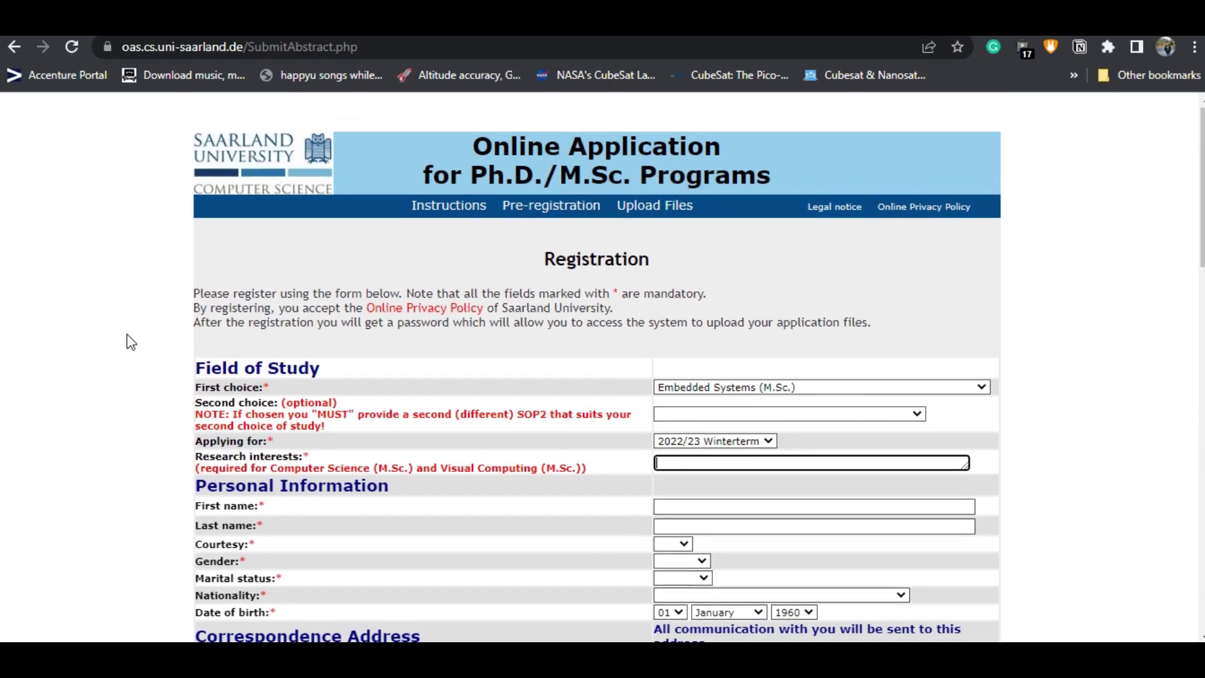
scroll(127, 340, down, 4)
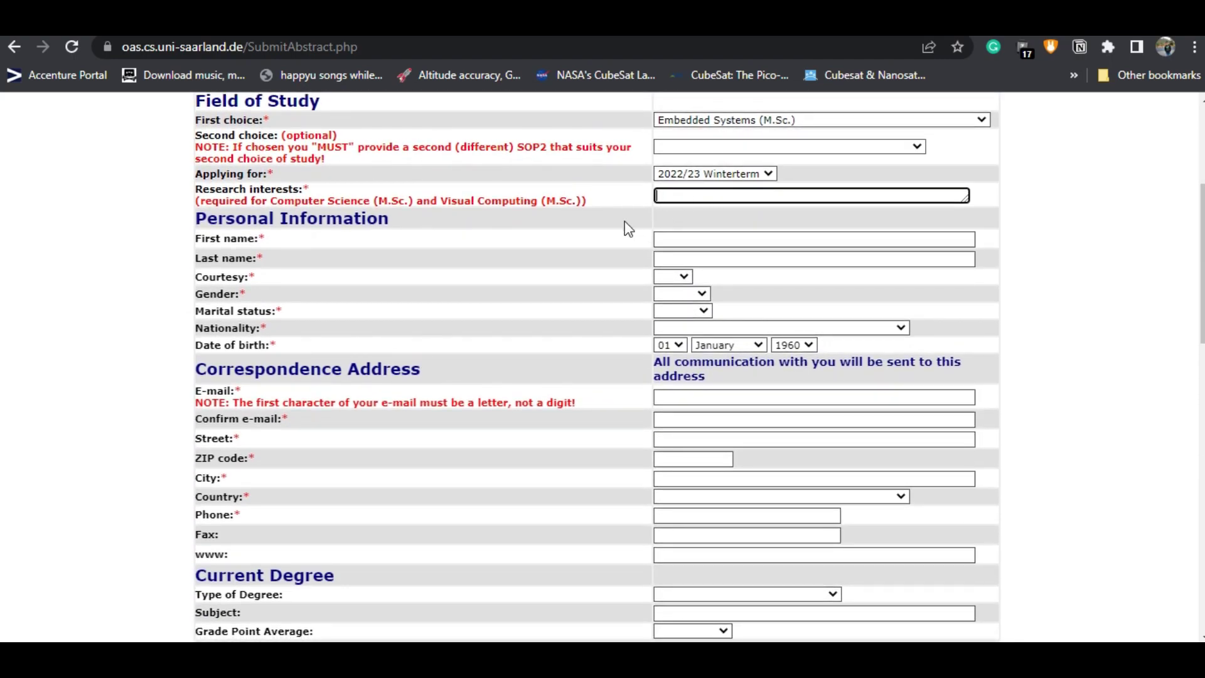
click(83, 344)
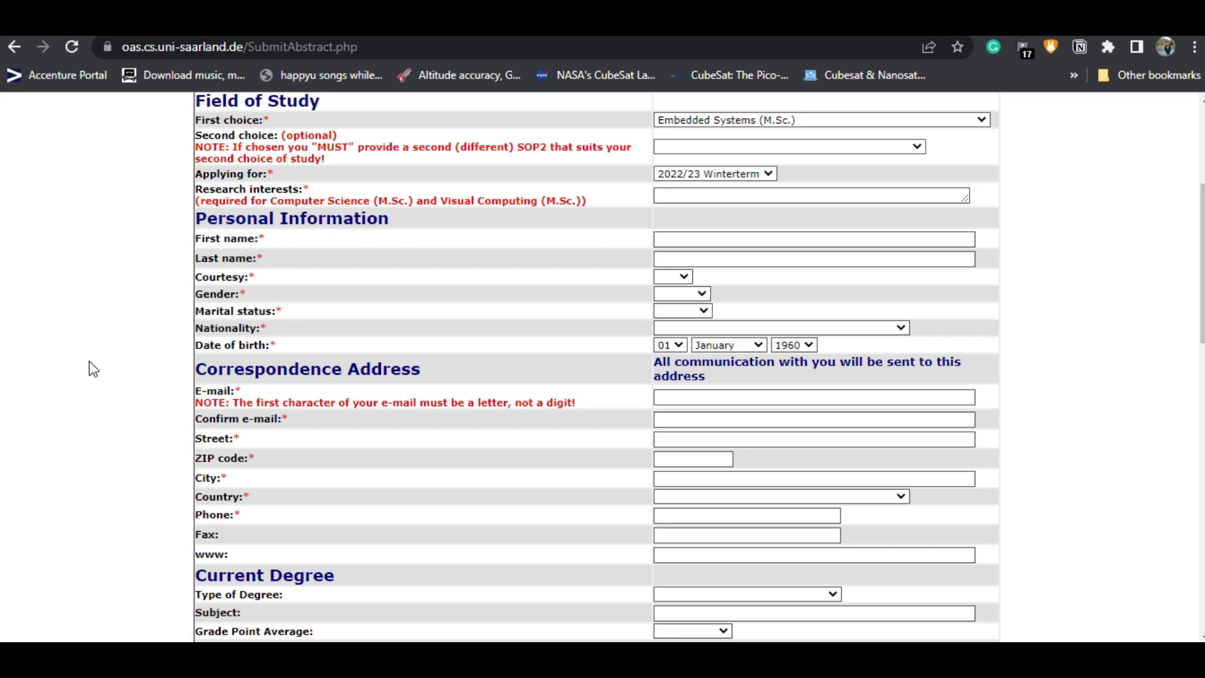
scroll(84, 378, down, 1)
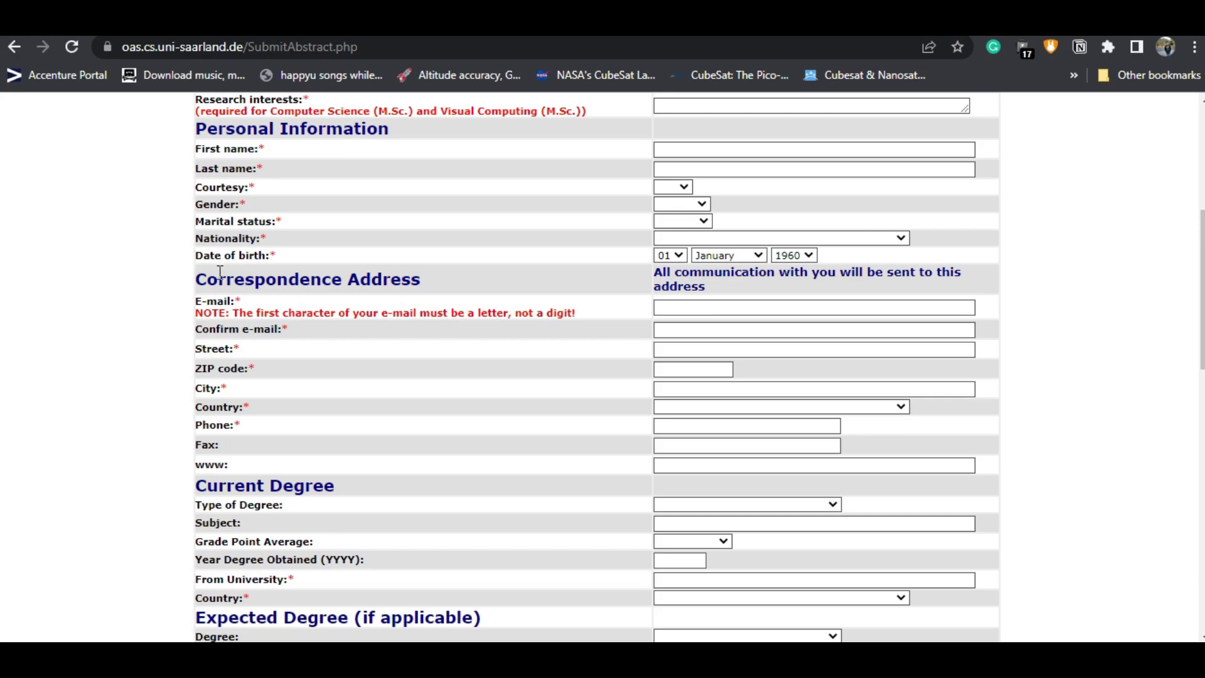
scroll(139, 269, down, 3)
scroll(139, 268, up, 2)
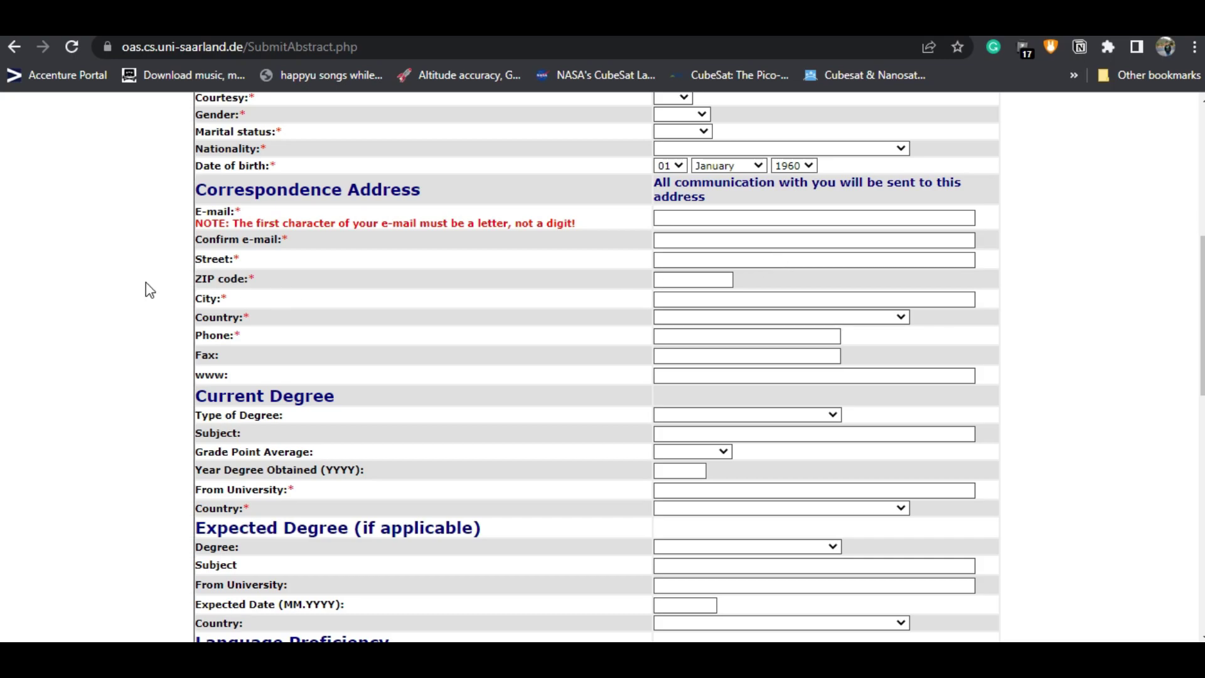
- Set the current degree to Bachelor of Engineering (B. Eng.), subject Electronics and Telecommunication Engineering, with a grade point average of 81%-90%
scroll(145, 285, down, 3)
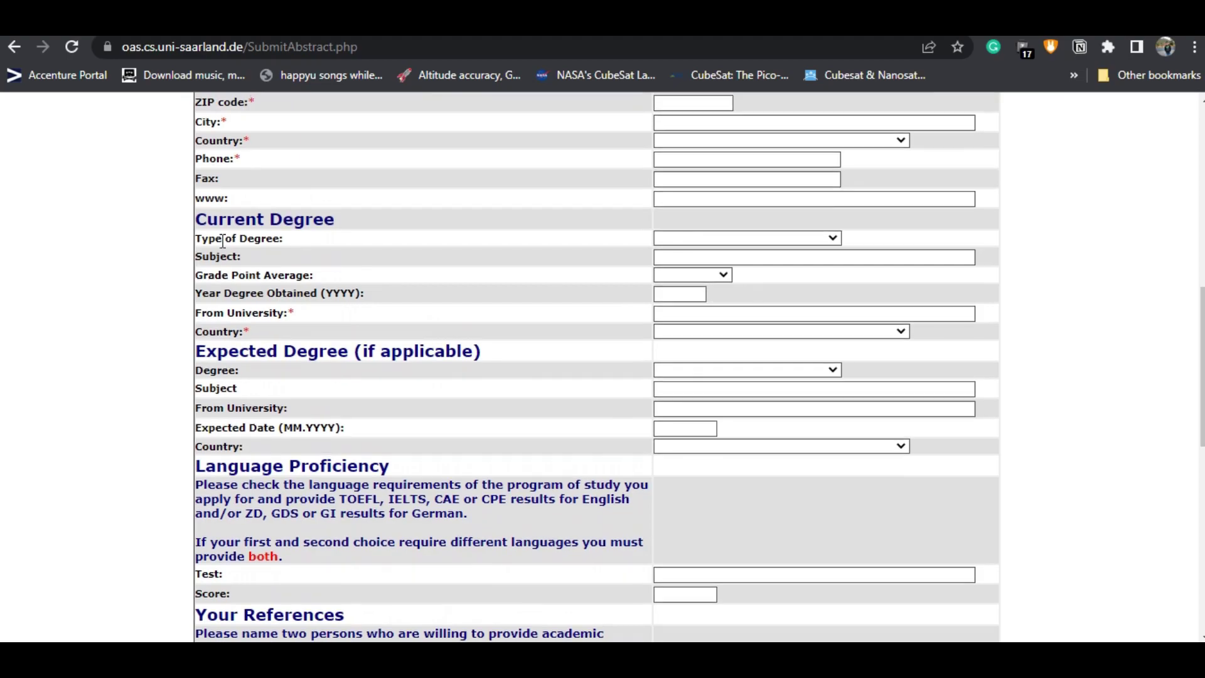
click(748, 237)
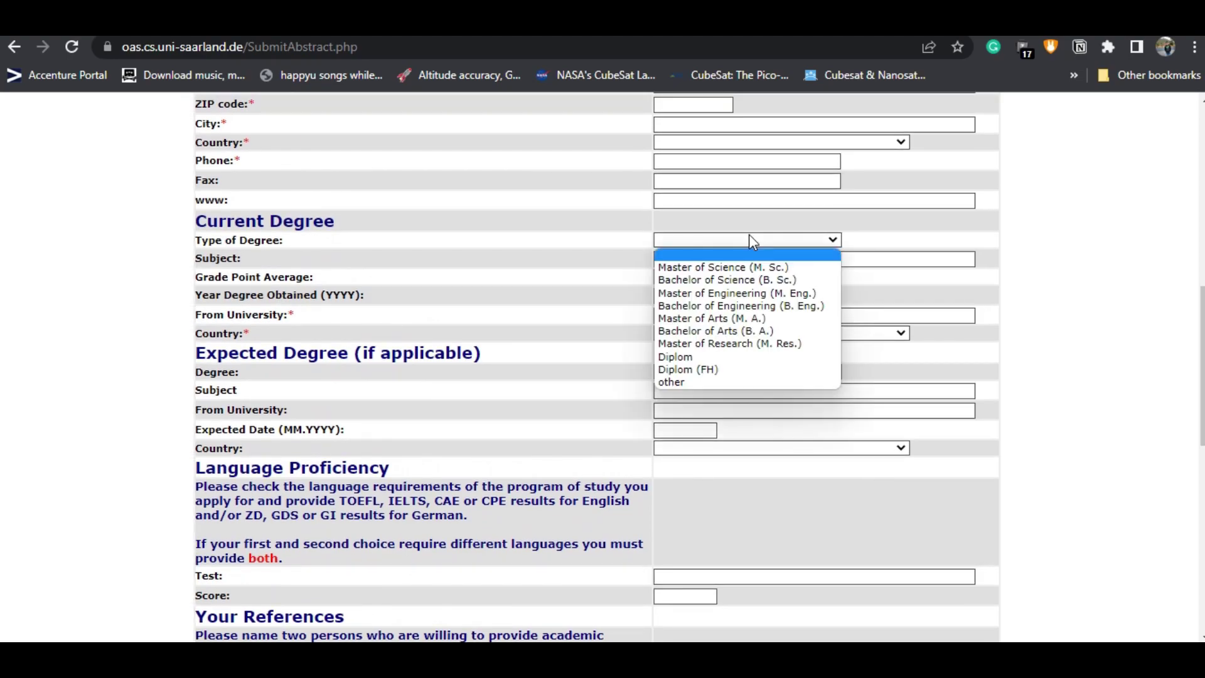
click(729, 306)
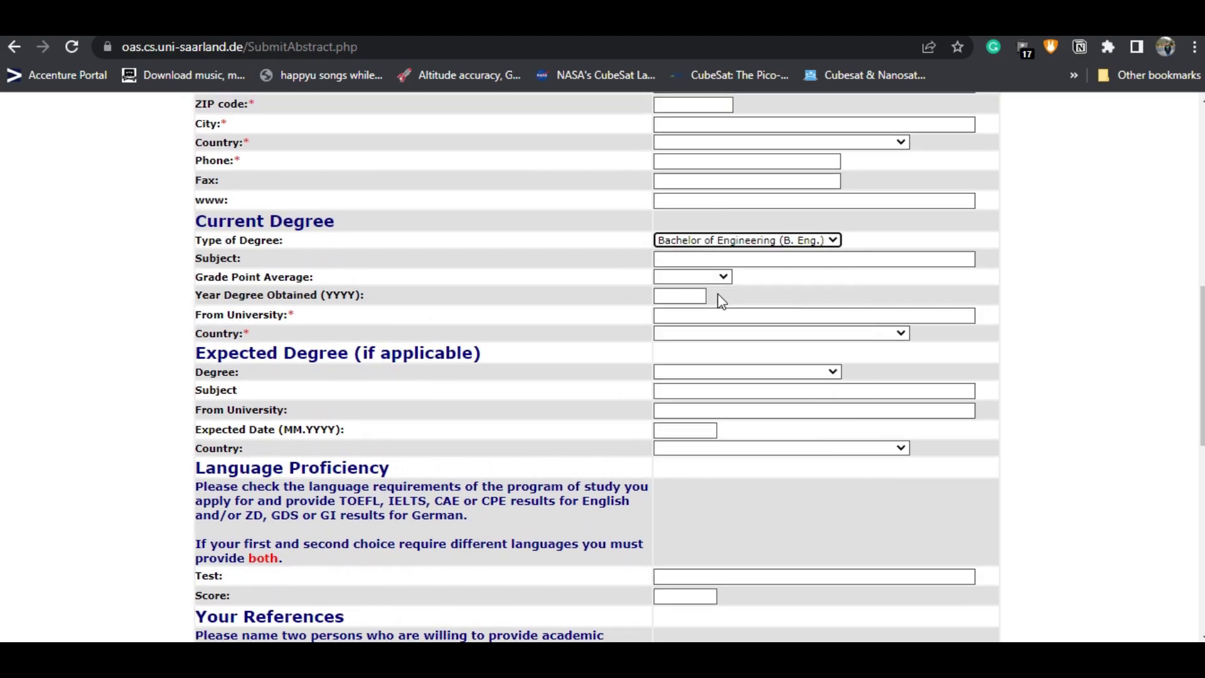
click(707, 262)
click(699, 287)
click(690, 277)
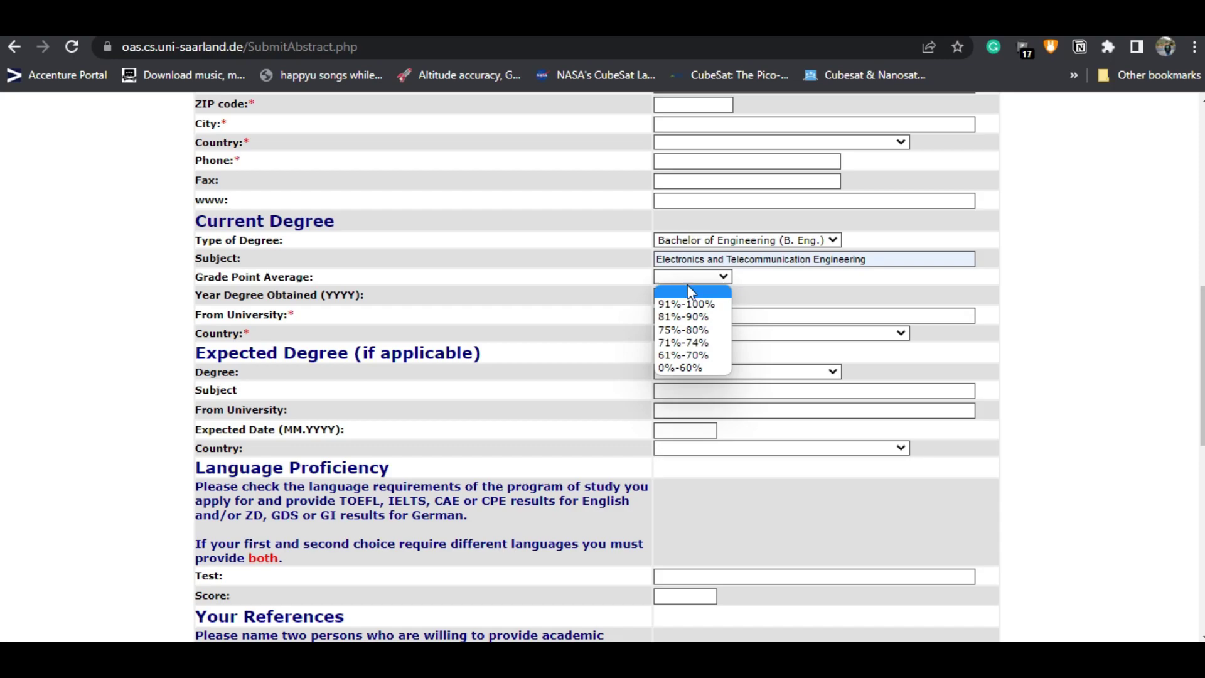
click(696, 319)
- Complete the current degree with year obtained 2021, university savitribai phule pune university and country India
click(677, 296)
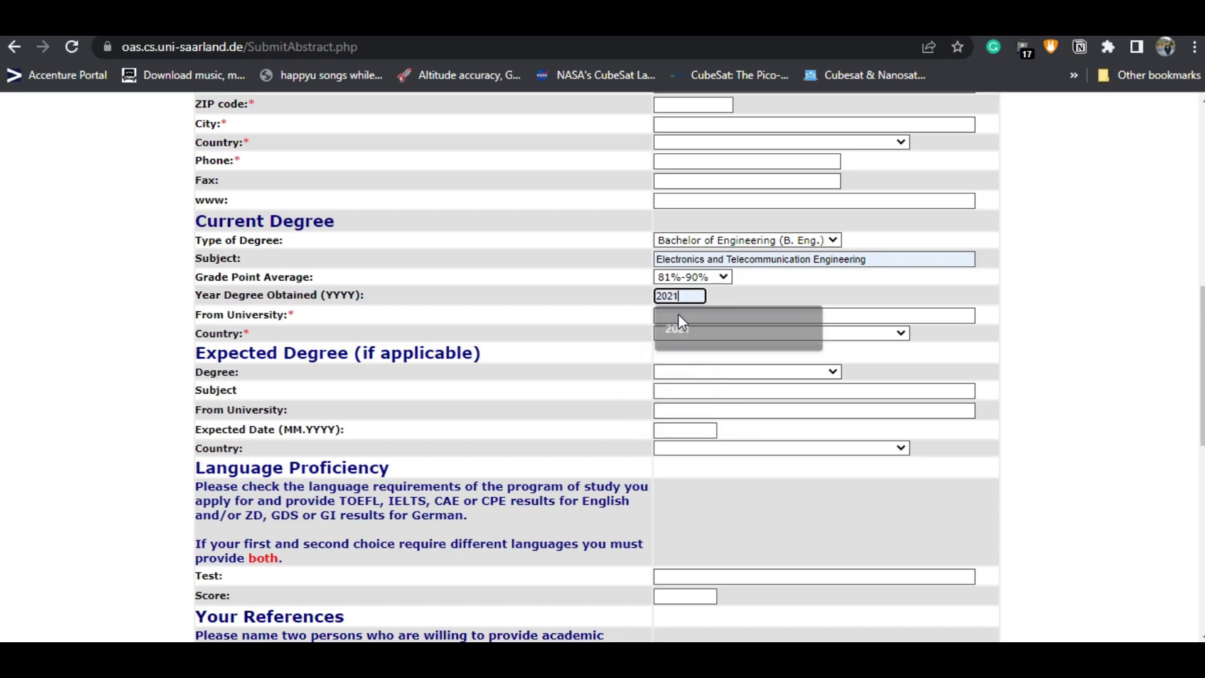
click(677, 314)
click(675, 312)
click(684, 346)
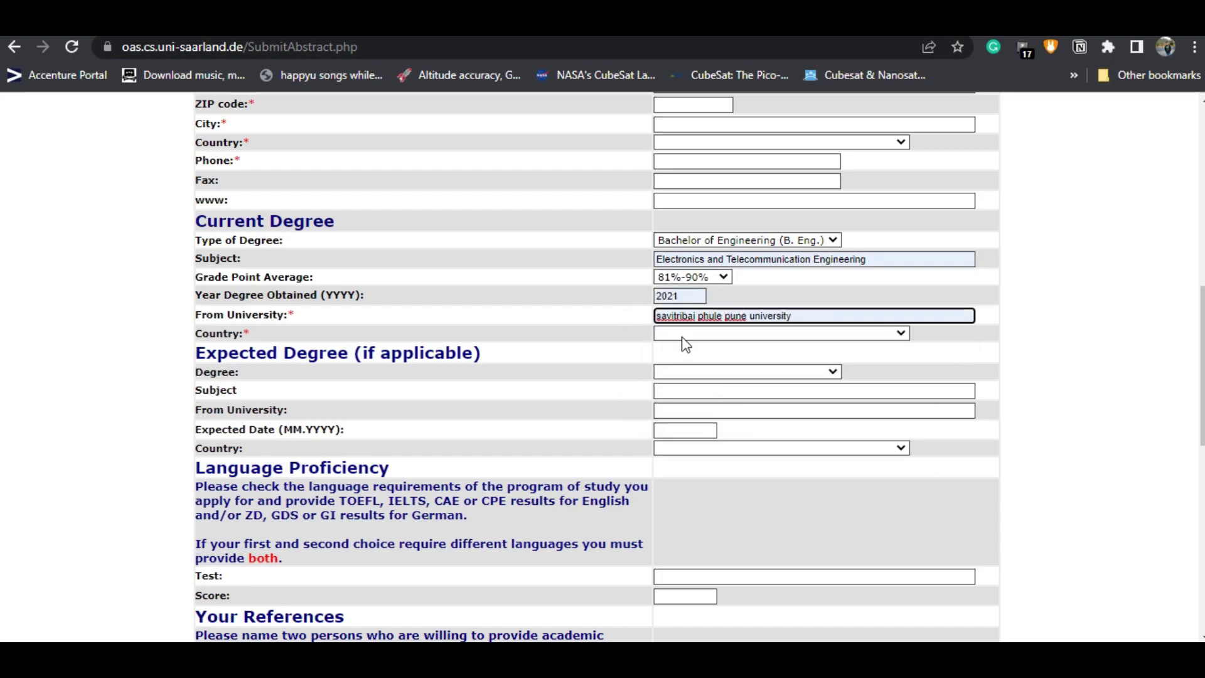
click(682, 336)
text(india)
key(Return)
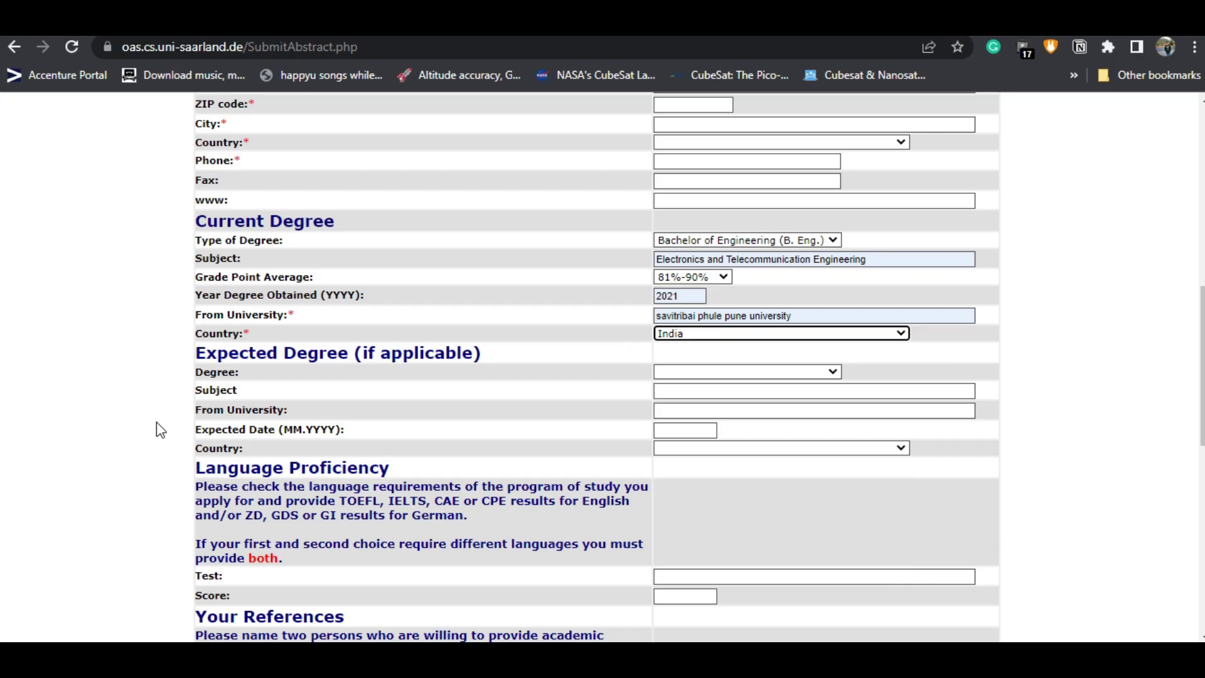
- Check the expected degree fields, including the expected date, and enter IELTS as the language proficiency test
mouse_move(198, 370)
mouse_down()
mouse_move(218, 359)
mouse_move(127, 377)
mouse_move(533, 356)
mouse_move(273, 352)
mouse_move(179, 373)
mouse_up()
click(178, 375)
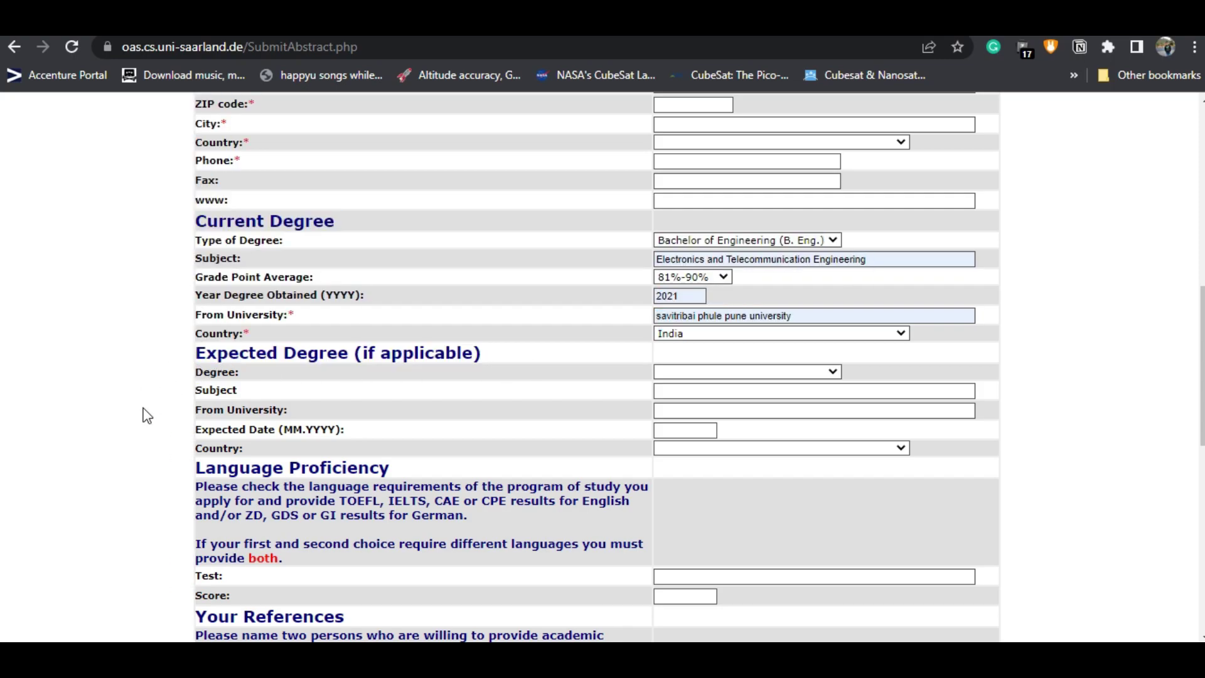
drag(352, 437, 199, 432)
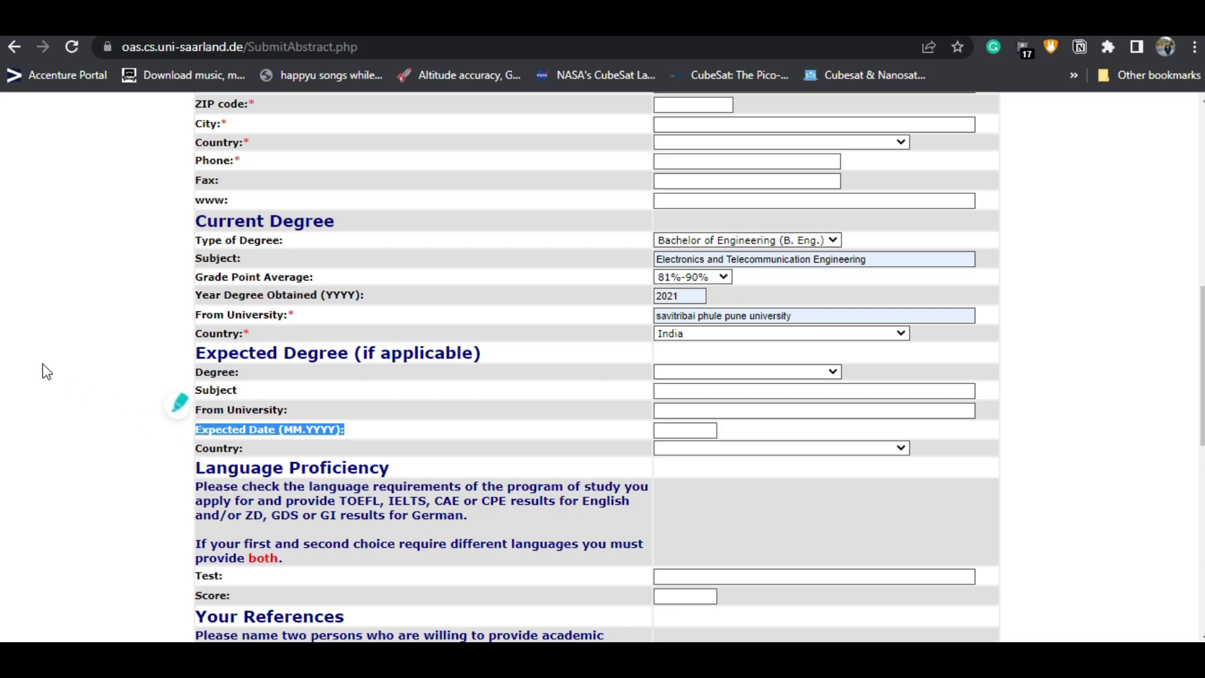
click(39, 319)
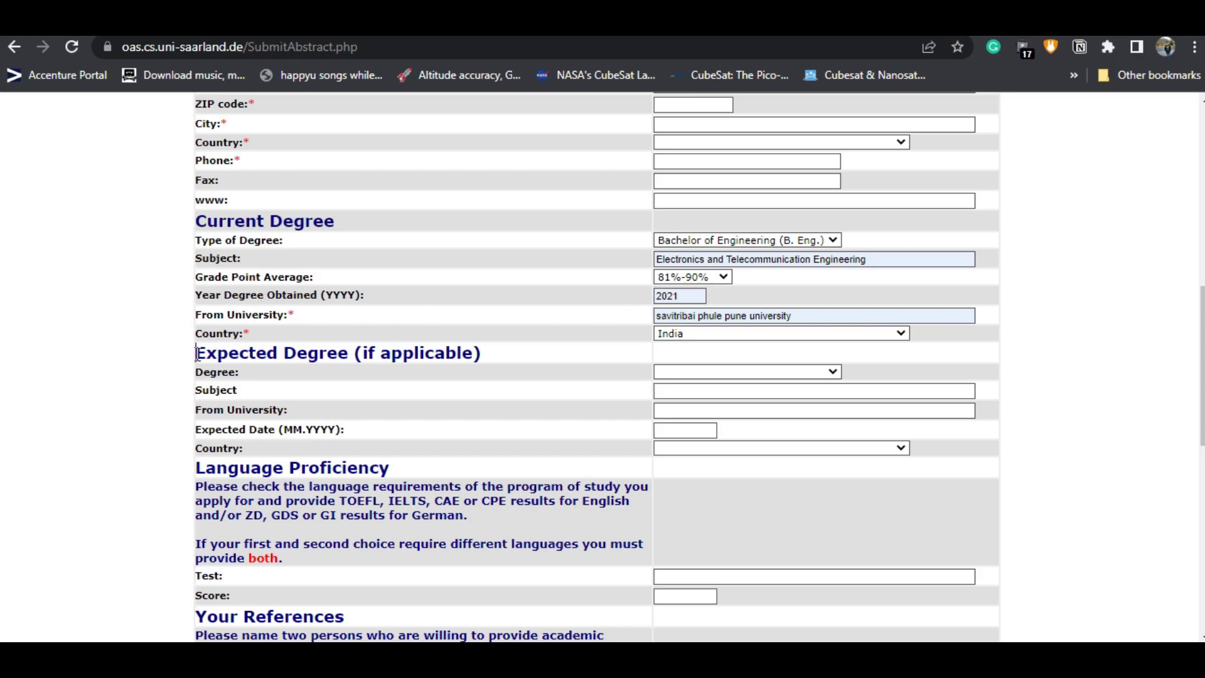
scroll(32, 363, down, 4)
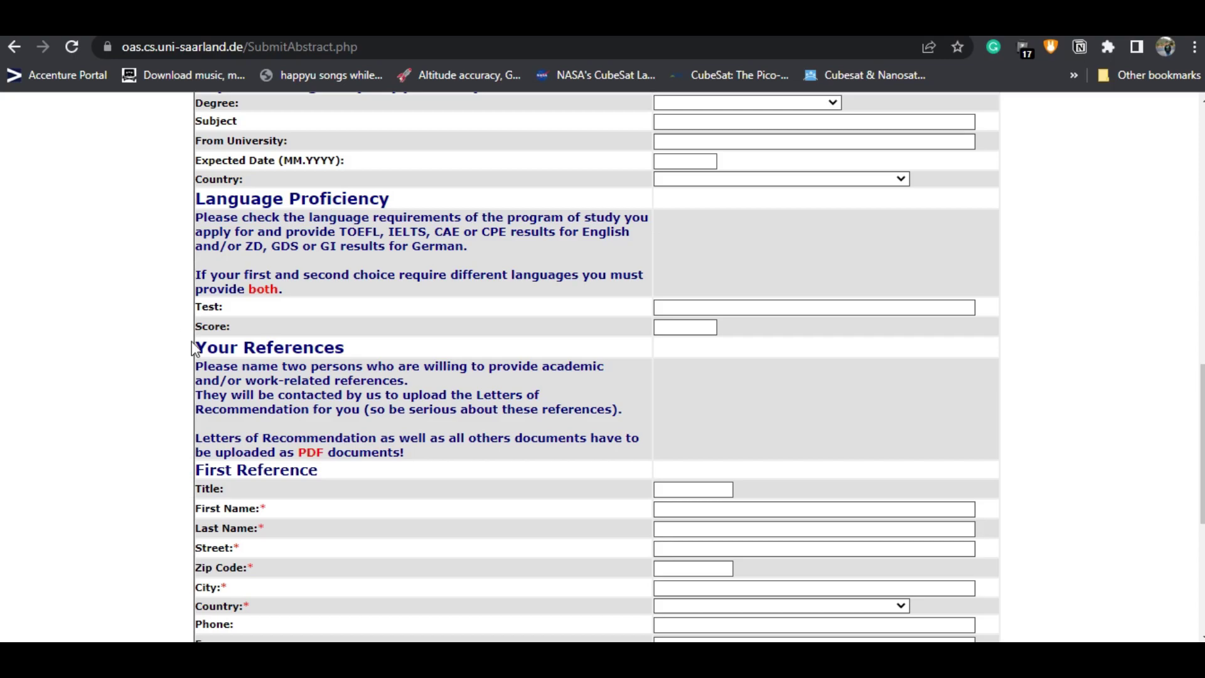
click(724, 309)
click(698, 346)
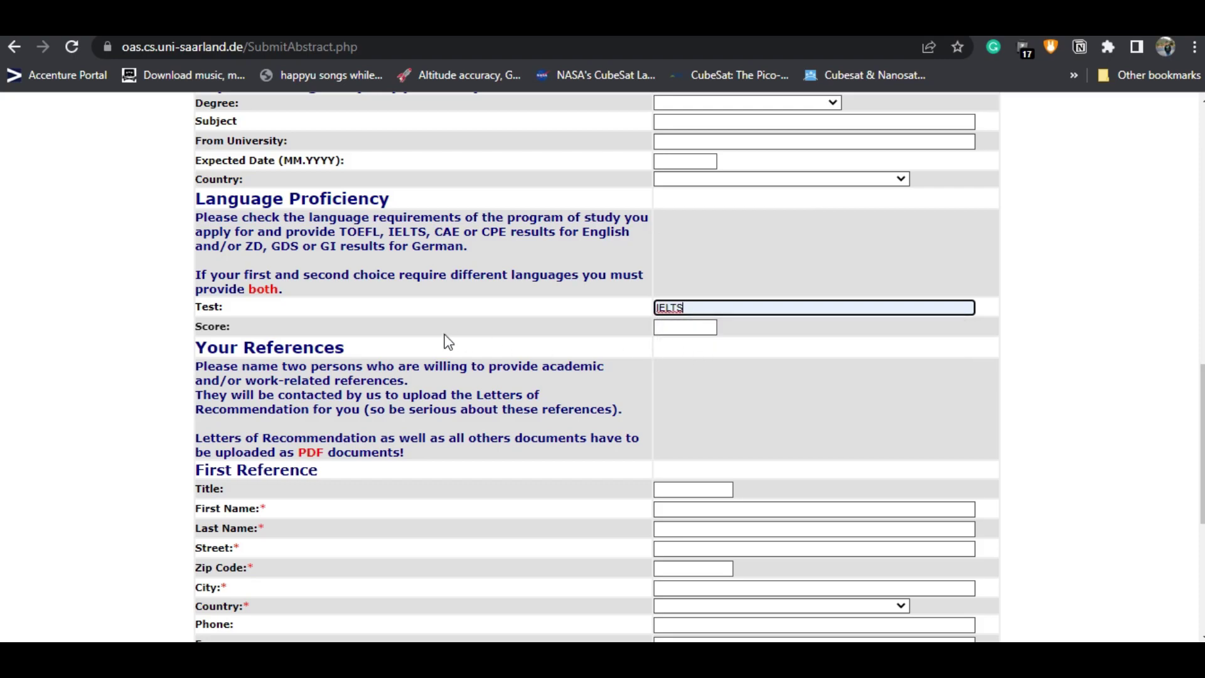
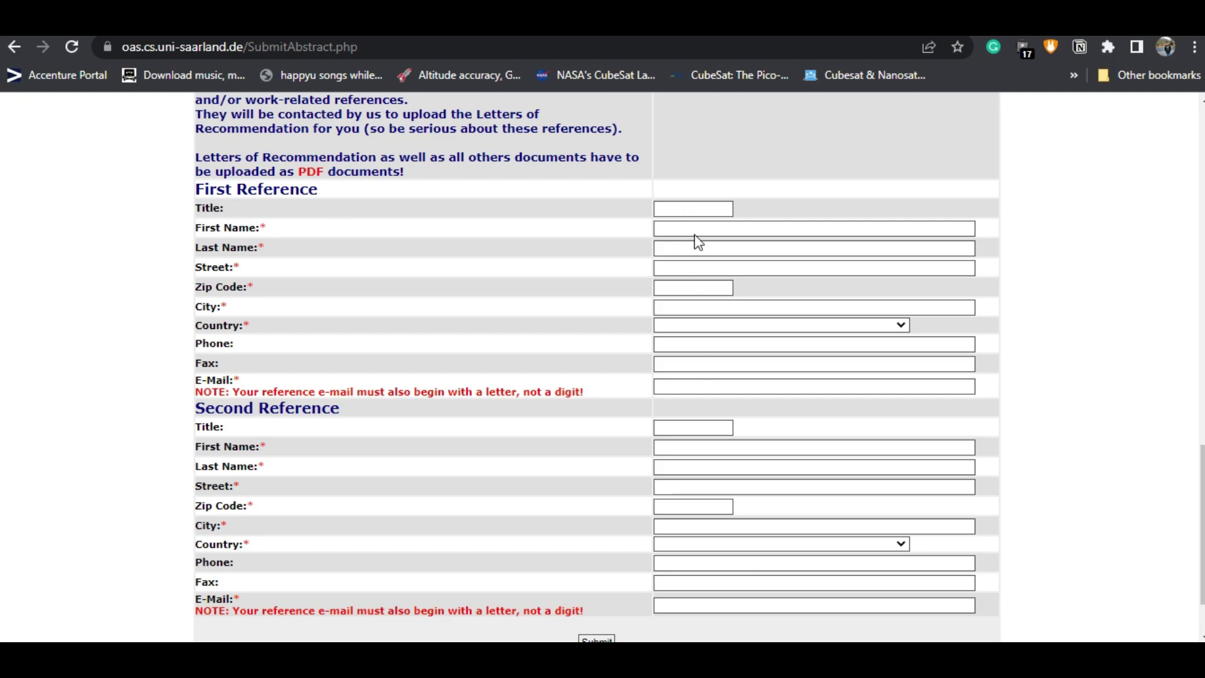
- Examine the e-mail fields of the first and second references and look over the whole registration form
mouse_move(195, 380)
mouse_down()
mouse_move(233, 382)
mouse_move(195, 381)
mouse_up()
click(143, 392)
click(181, 355)
drag(265, 379, 178, 390)
click(146, 443)
drag(238, 604, 190, 605)
click(335, 374)
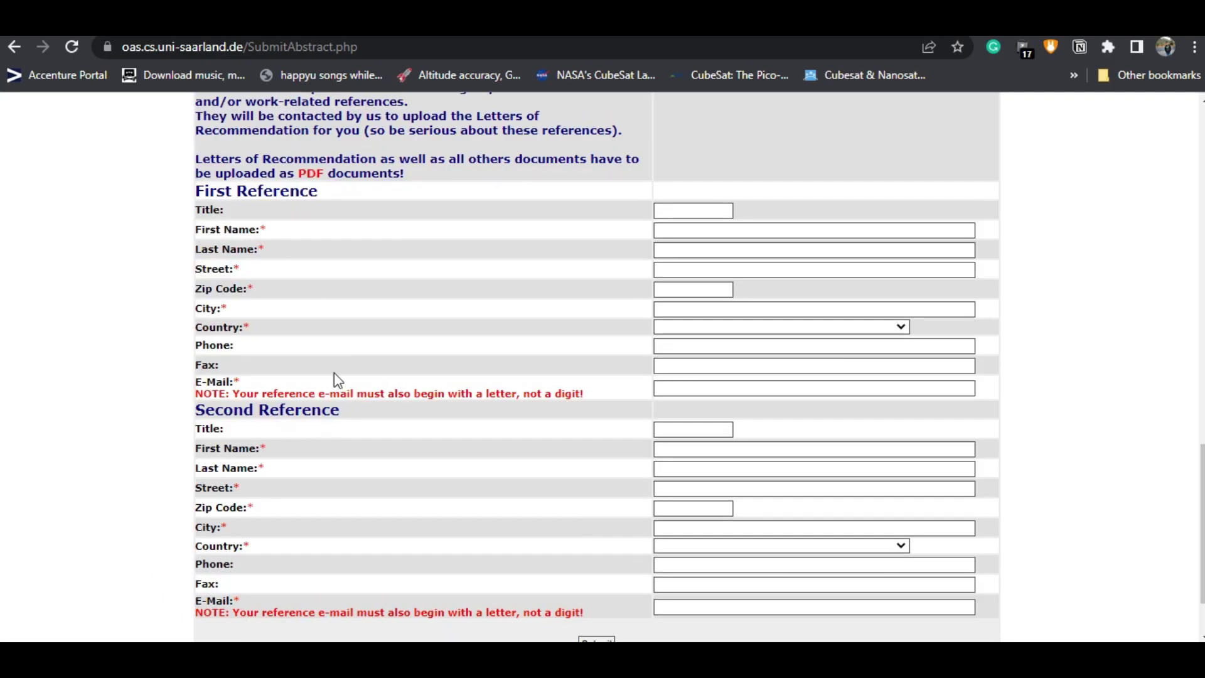
scroll(107, 412, up, 5)
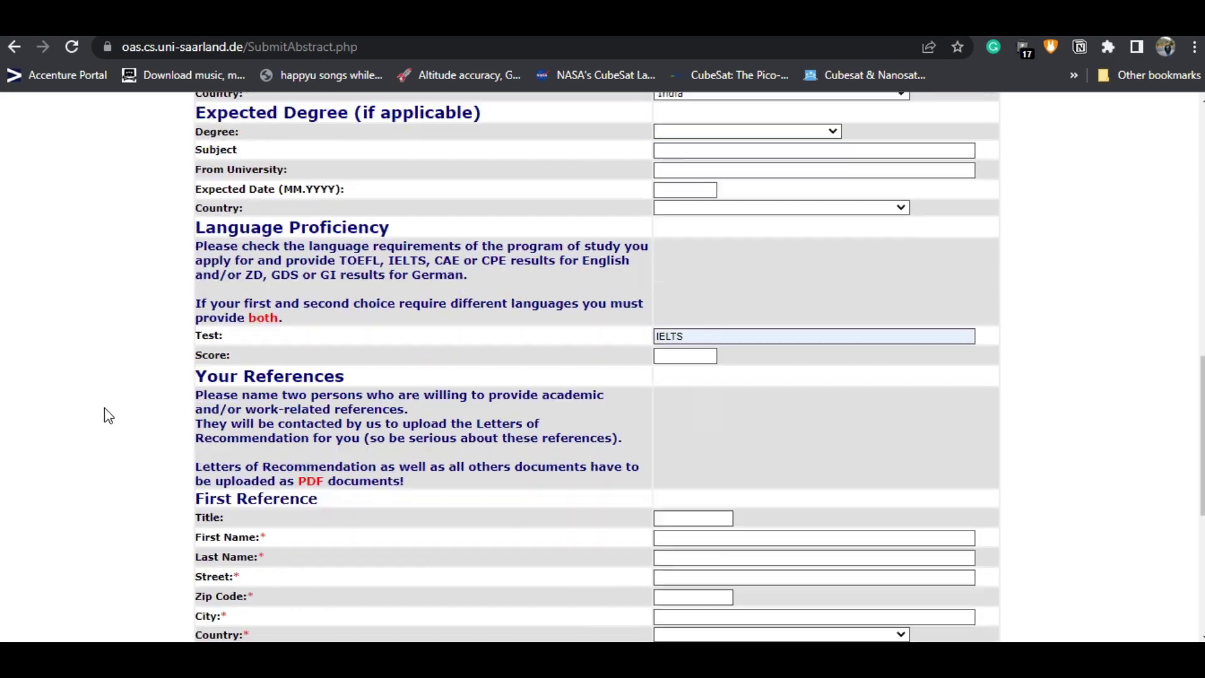
scroll(107, 412, down, 7)
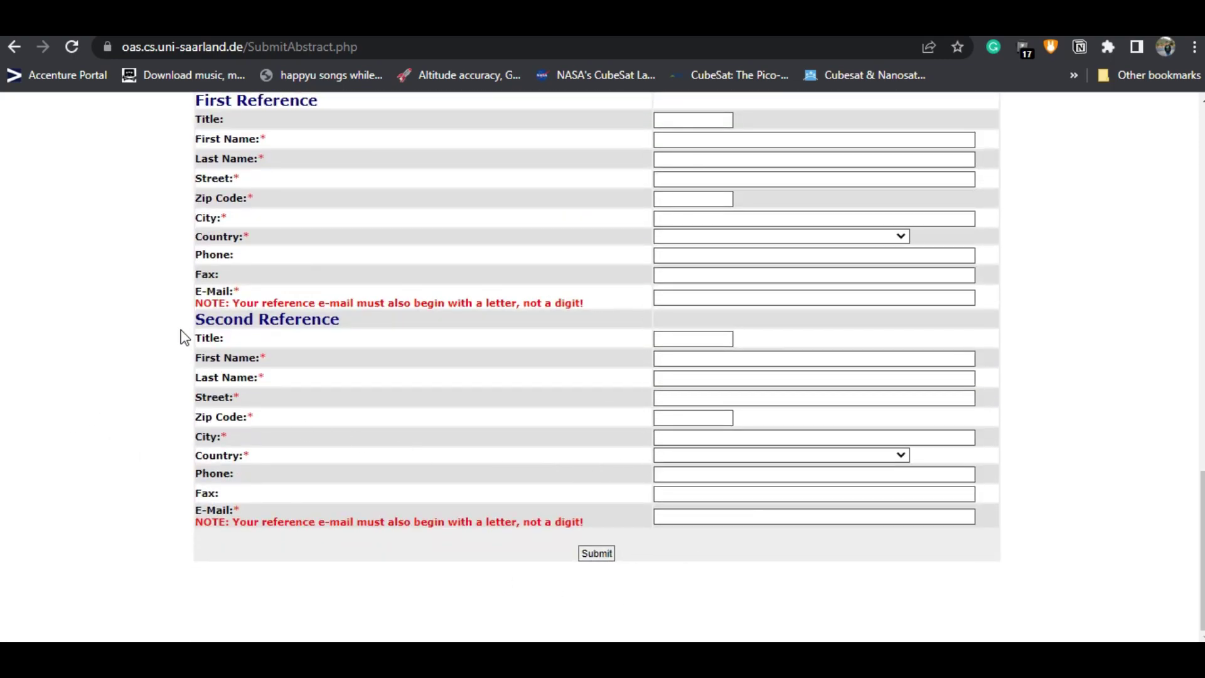
scroll(171, 368, up, 15)
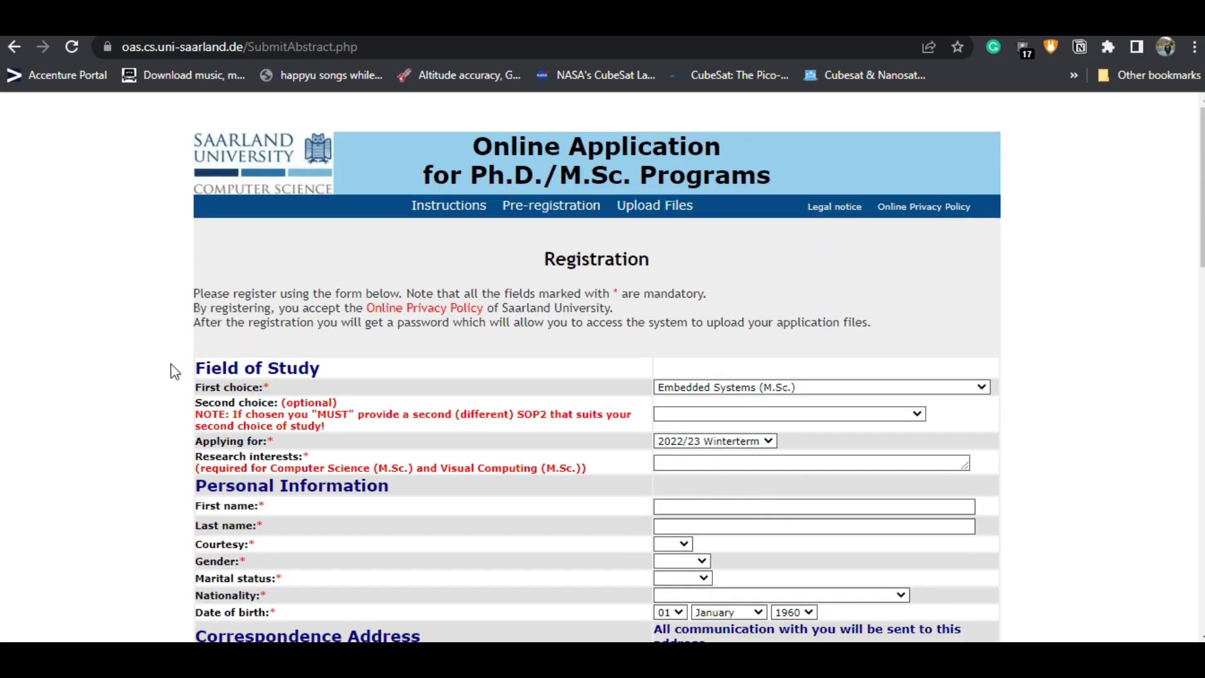
scroll(171, 366, down, 15)
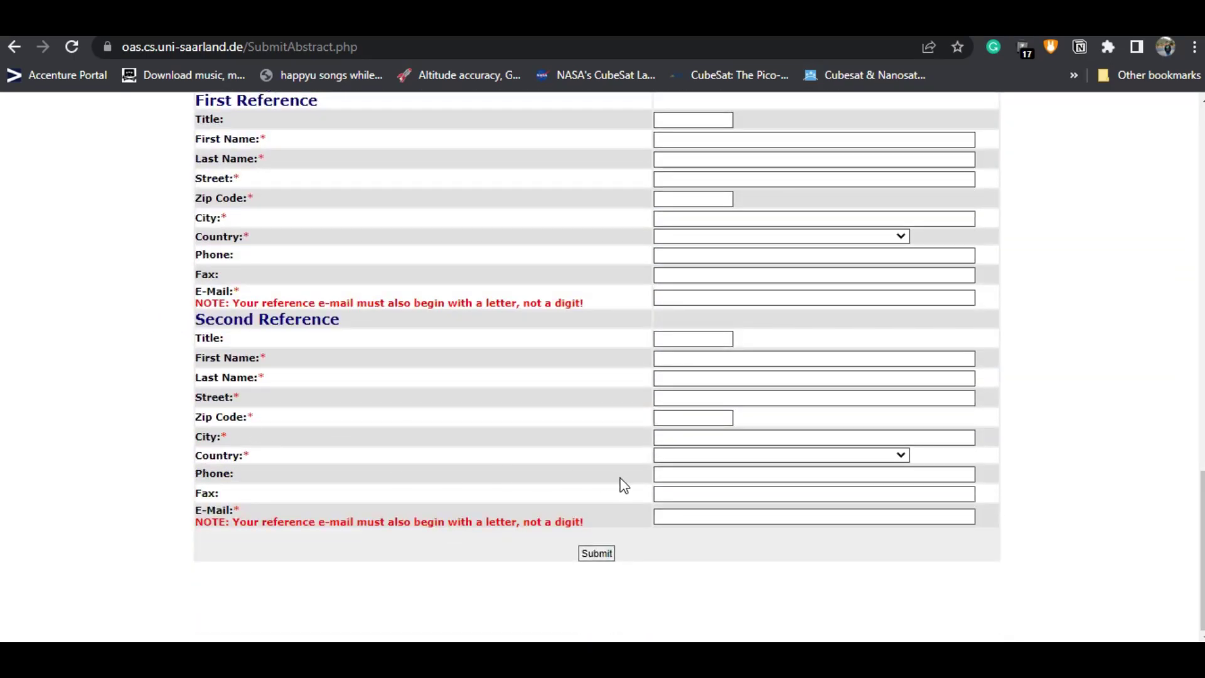
scroll(104, 397, up, 15)
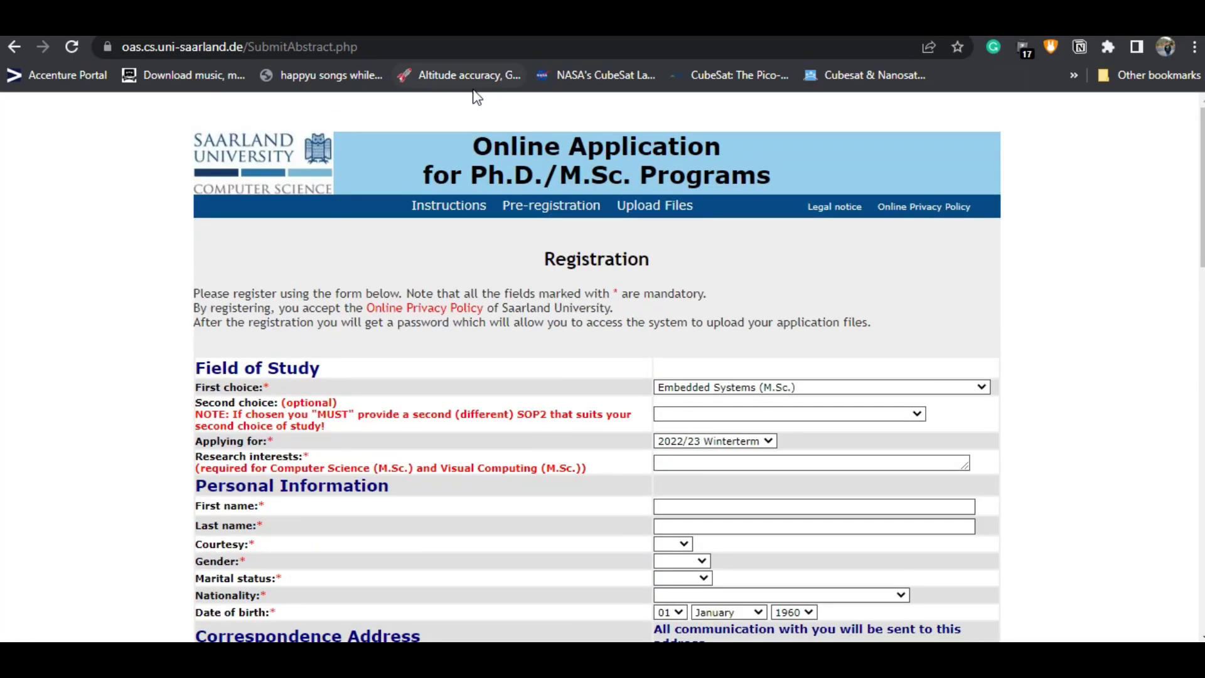
- Open the file upload page and log in with the prefilled e-mail and password
drag(502, 206, 604, 209)
click(765, 279)
click(647, 206)
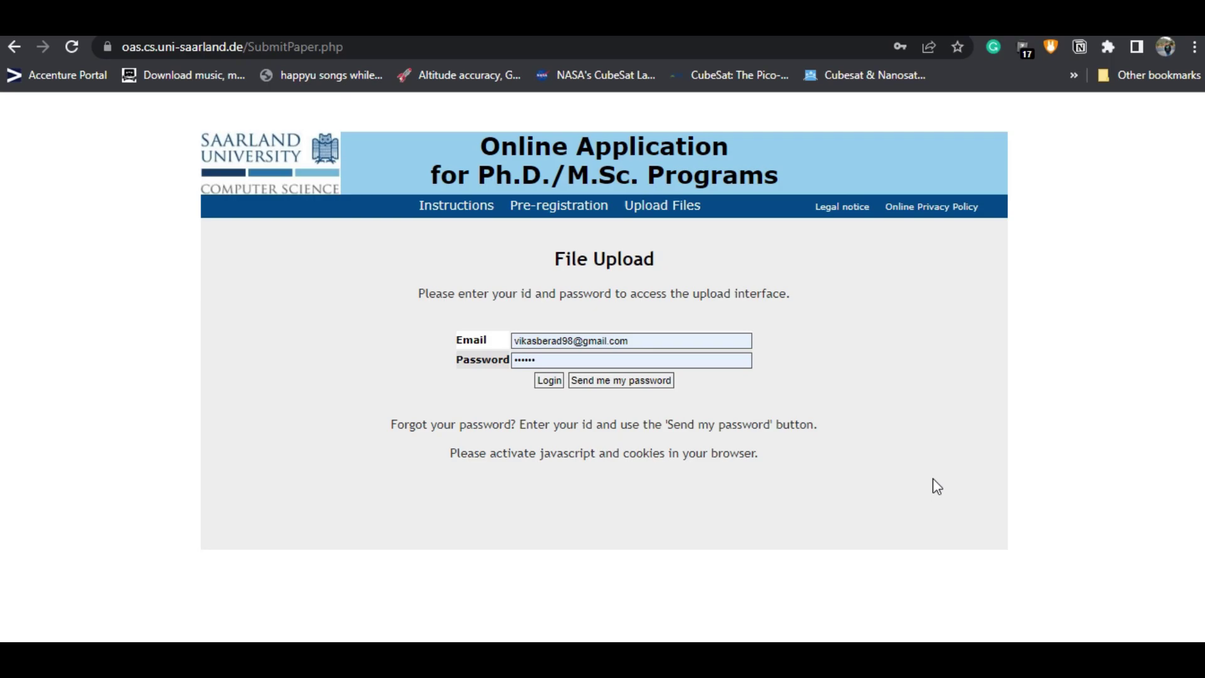
click(548, 380)
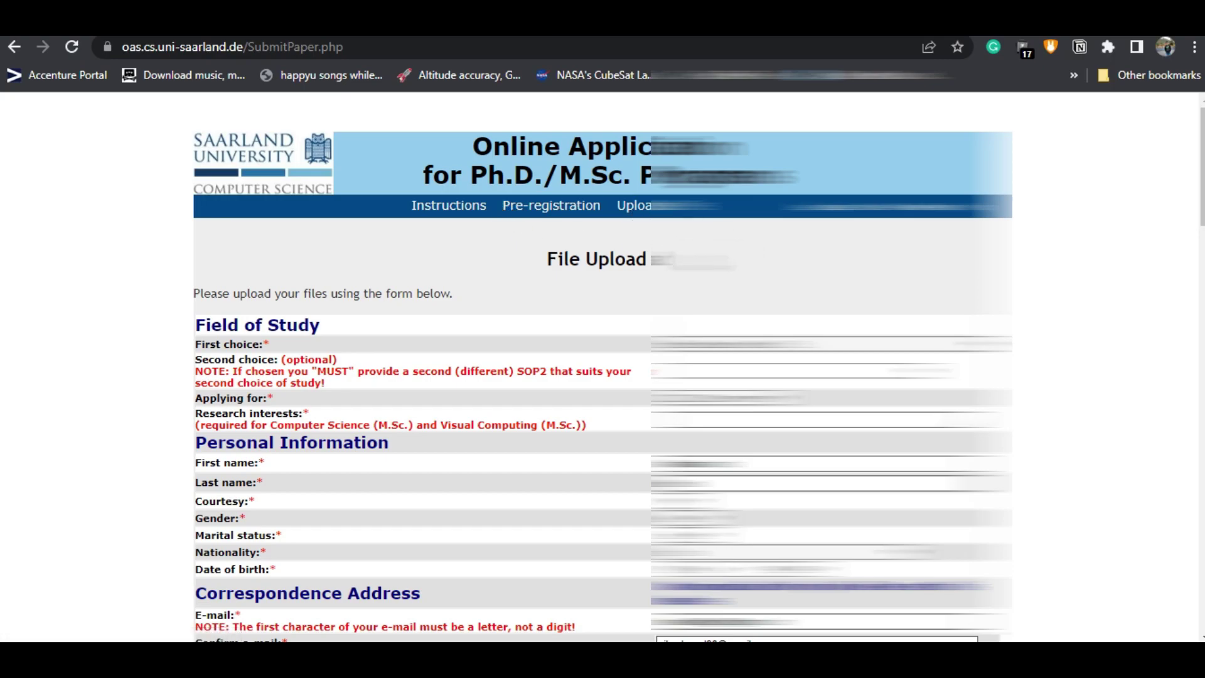
- Look through the submitted application down to the file upload rules and the list of documents to upload
scroll(115, 376, down, 7)
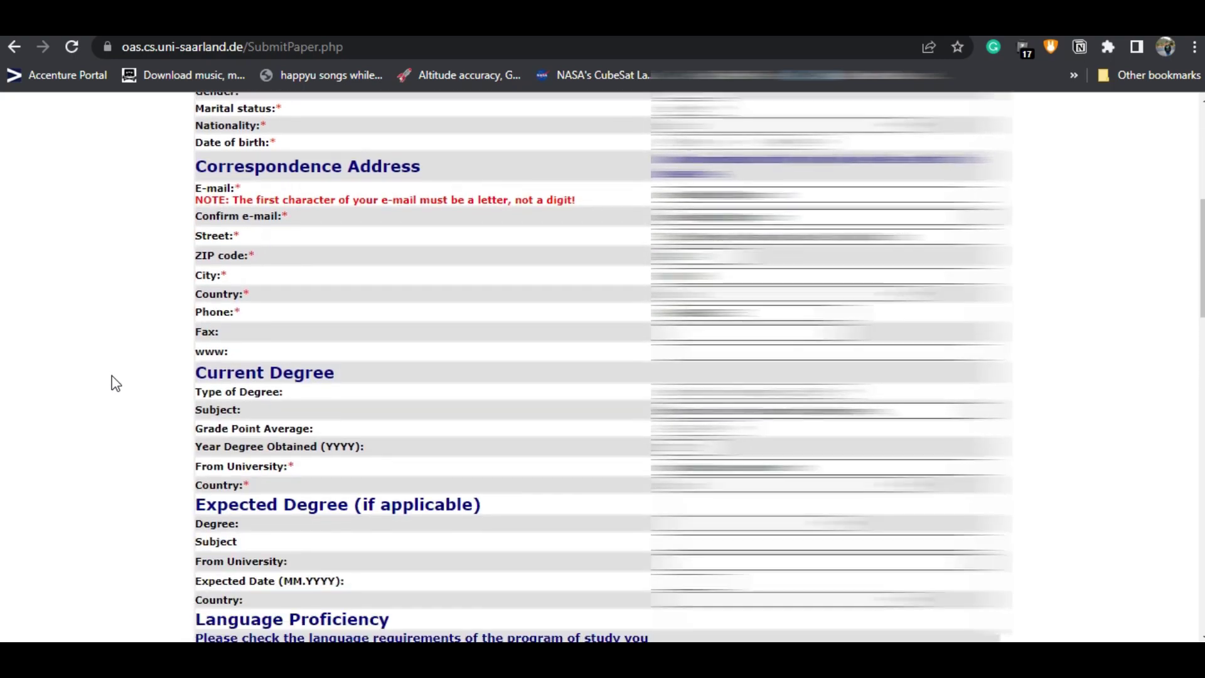
scroll(115, 383, down, 14)
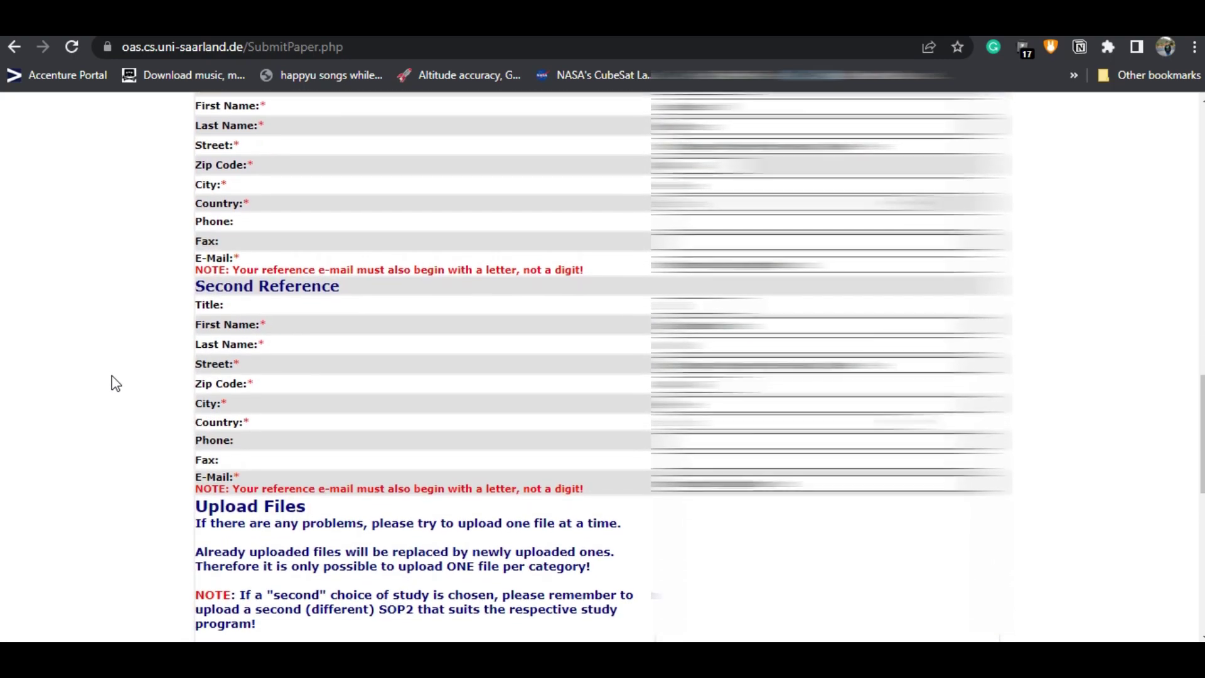
scroll(115, 383, down, 6)
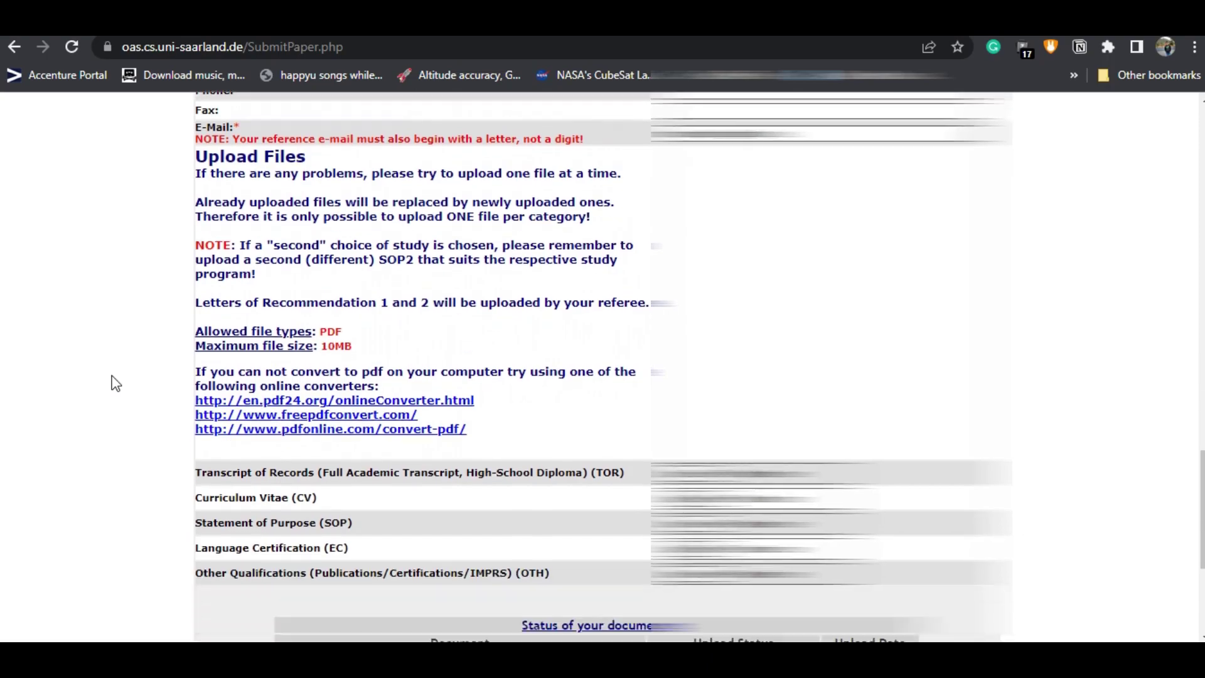
- Examine the document upload rows, especially the Other Qualifications category, and the maximum file size in the upload rules
scroll(116, 383, down, 2)
scroll(115, 382, up, 3)
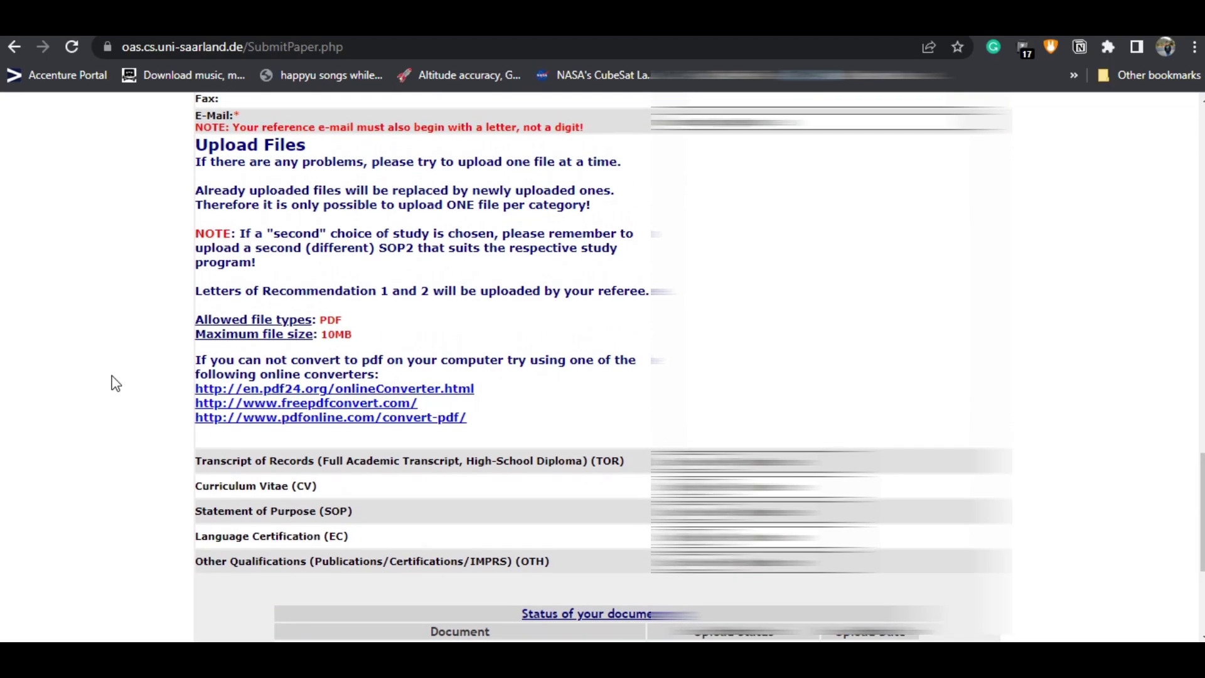
scroll(115, 383, down, 2)
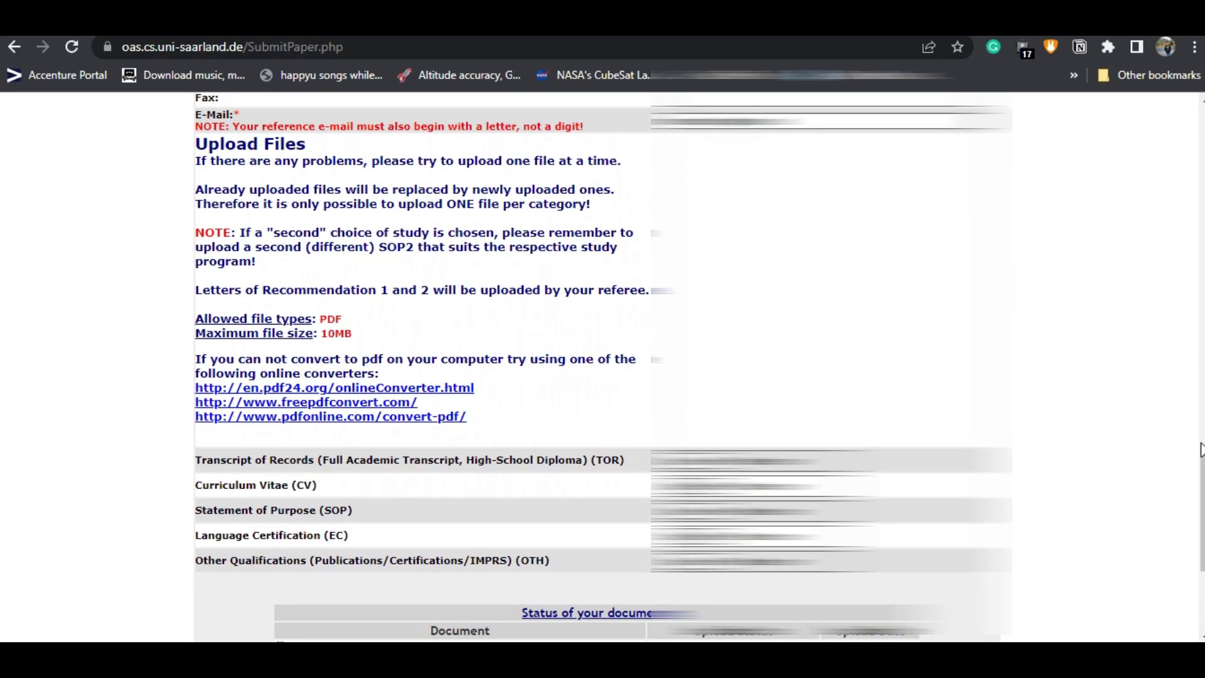
drag(1200, 477, 1201, 486)
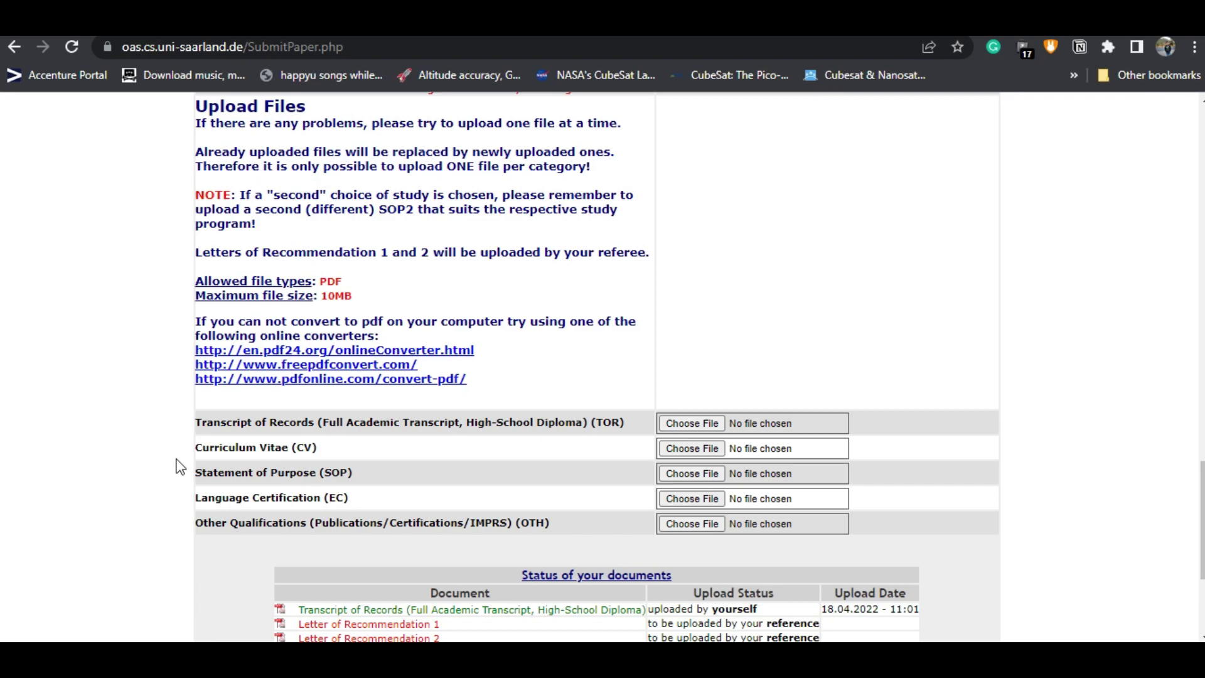
drag(195, 522, 327, 545)
click(88, 352)
drag(202, 523, 307, 524)
double_click(336, 296)
- Review the document status table, especially both Letters of Recommendation, and look back over the first and second reference sections
scroll(82, 429, down, 1)
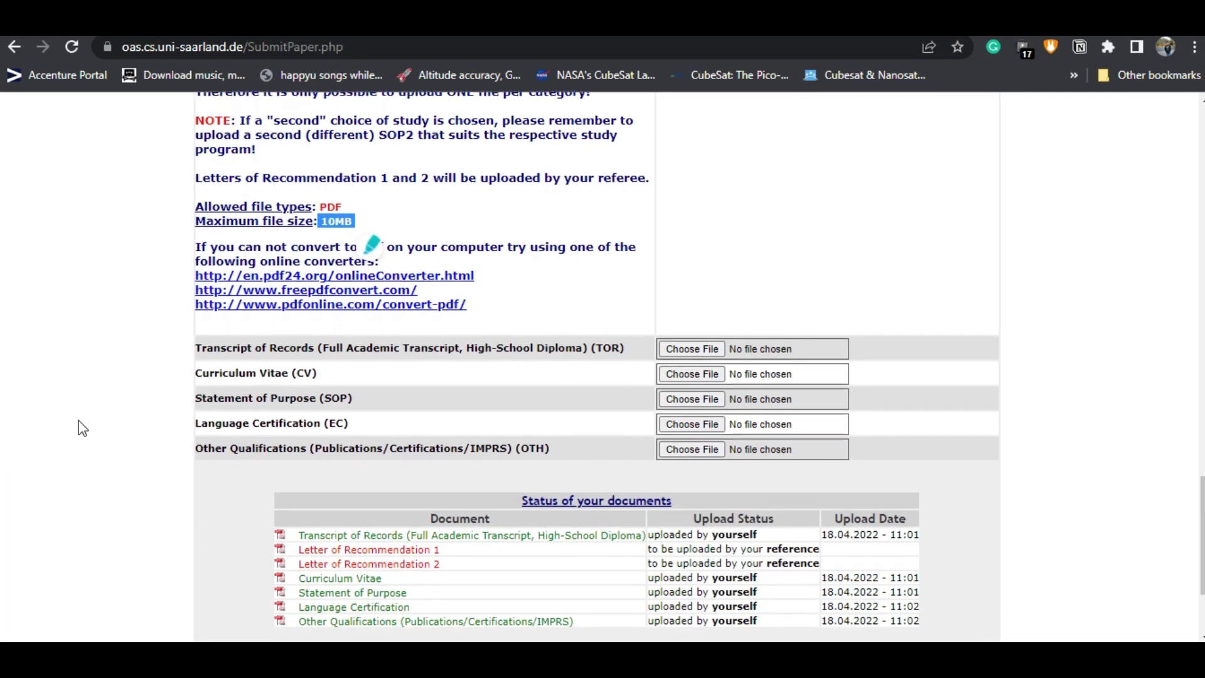
click(270, 500)
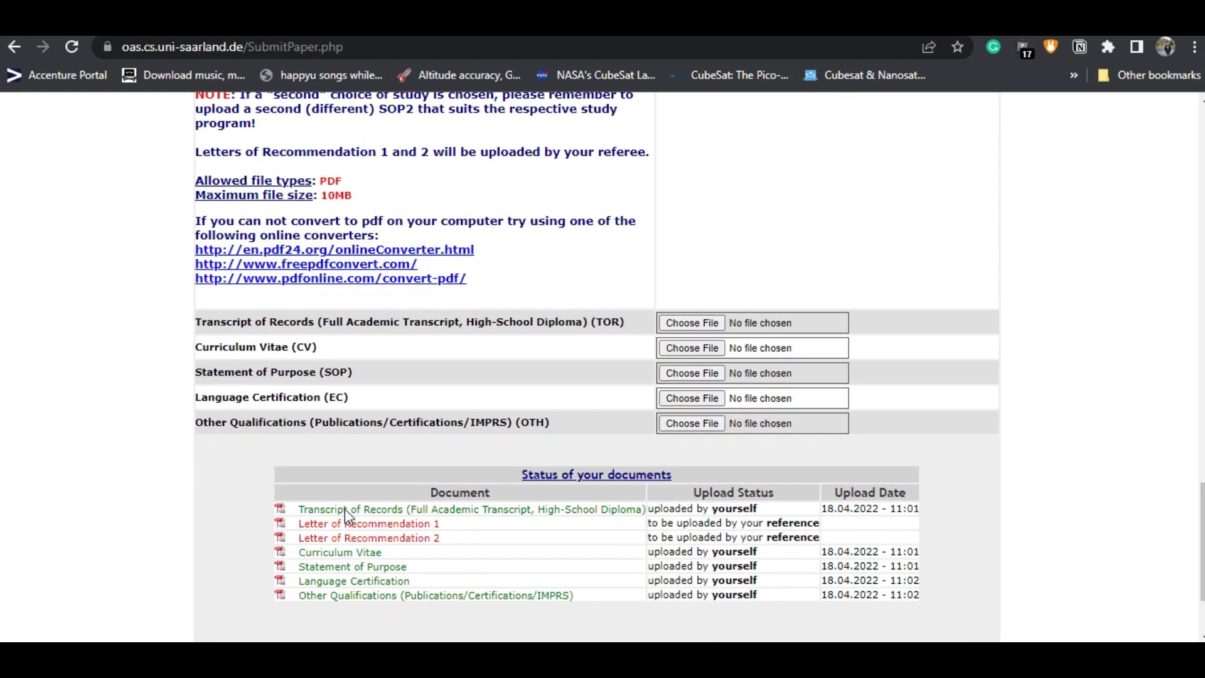
scroll(321, 464, down, 2)
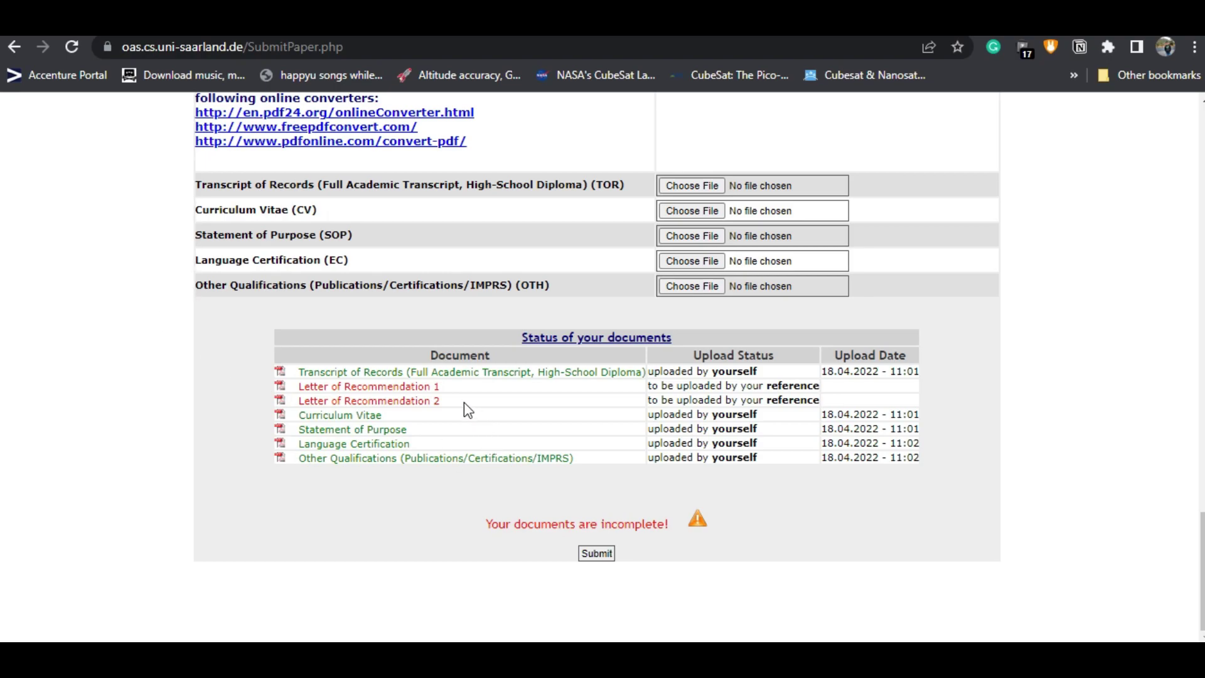
drag(440, 402, 189, 376)
click(186, 369)
scroll(314, 428, up, 15)
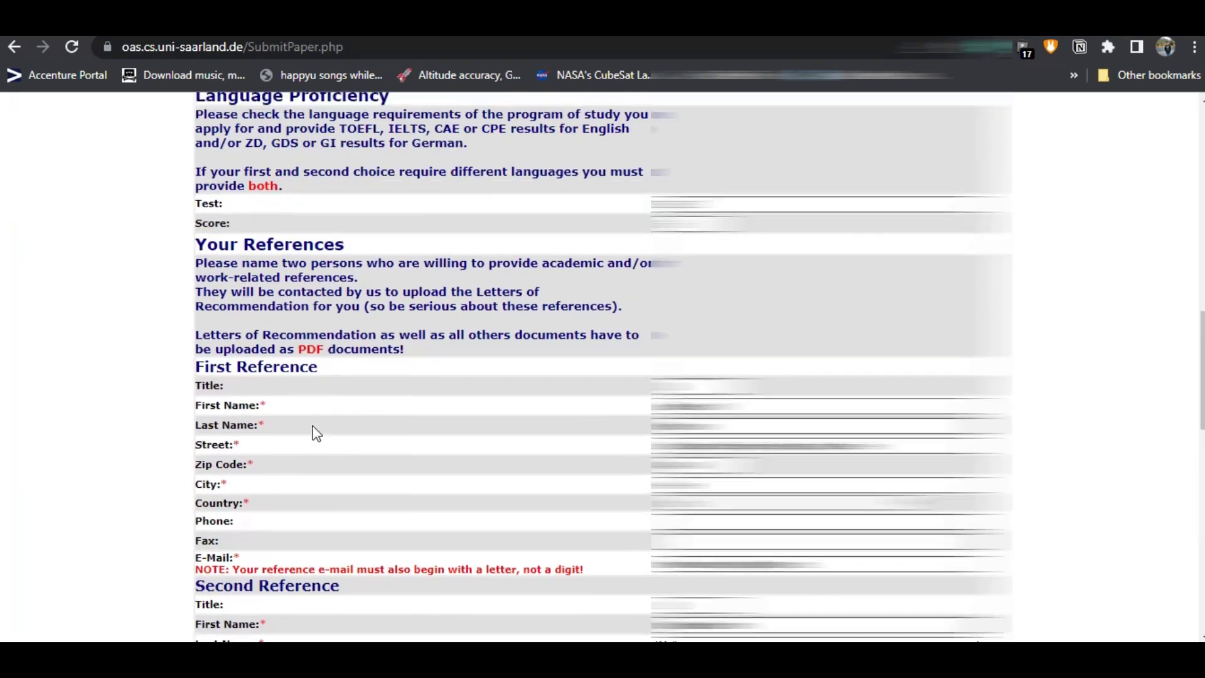
scroll(603, 368, down, 15)
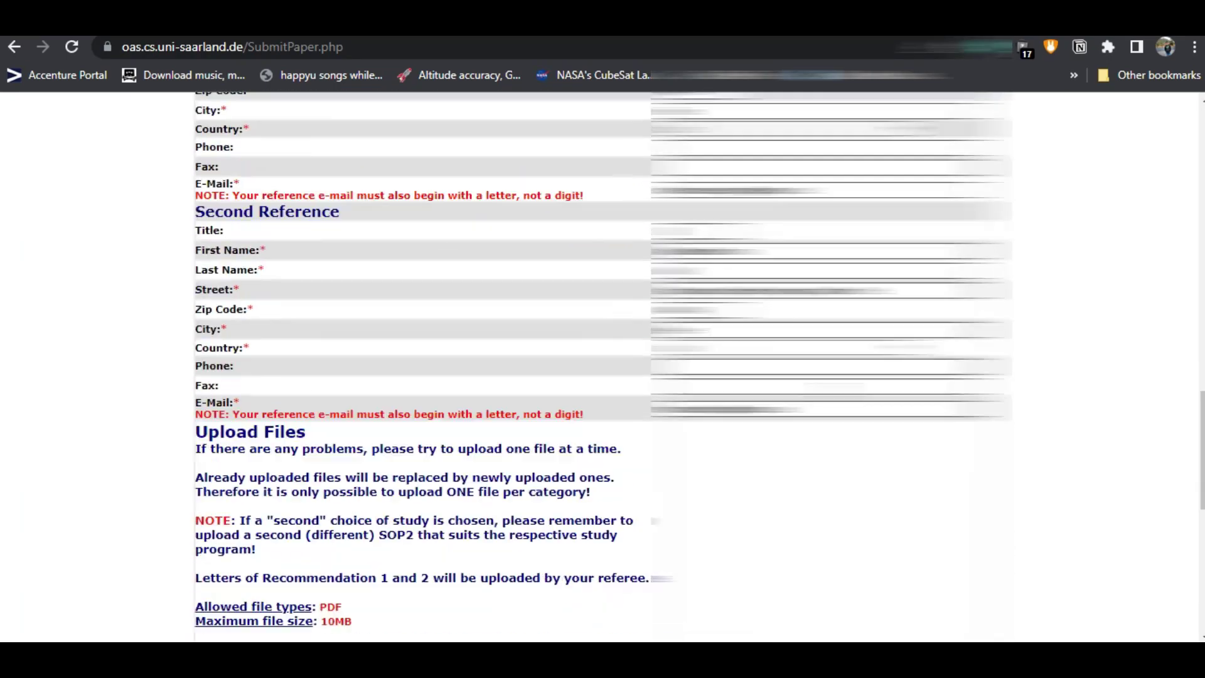